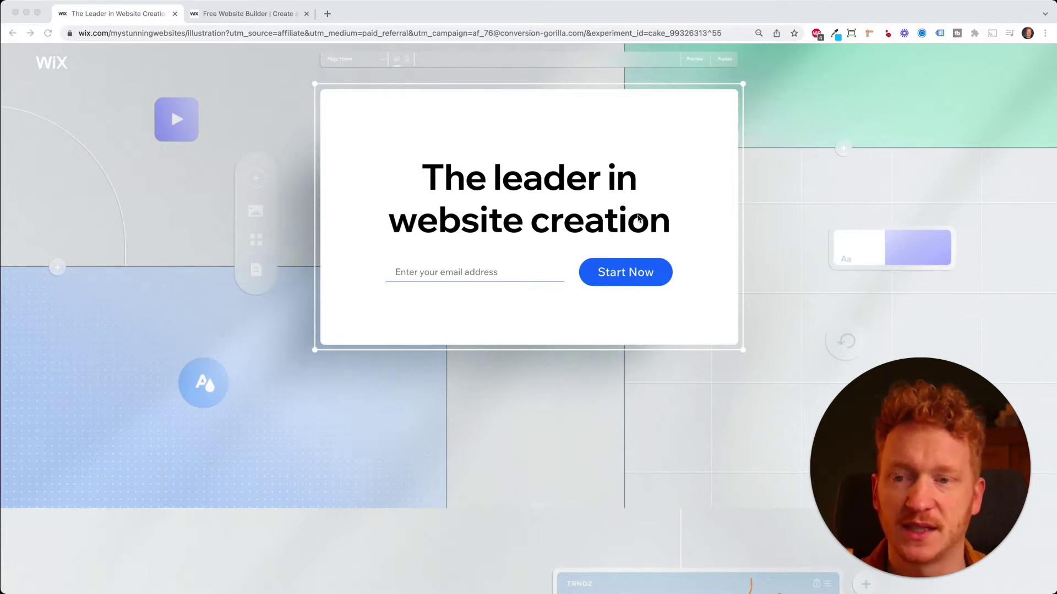
# - Switch to the website setup questionnaire and enter "Personal Site" as the kind of website being created
pyautogui.click(263, 14)
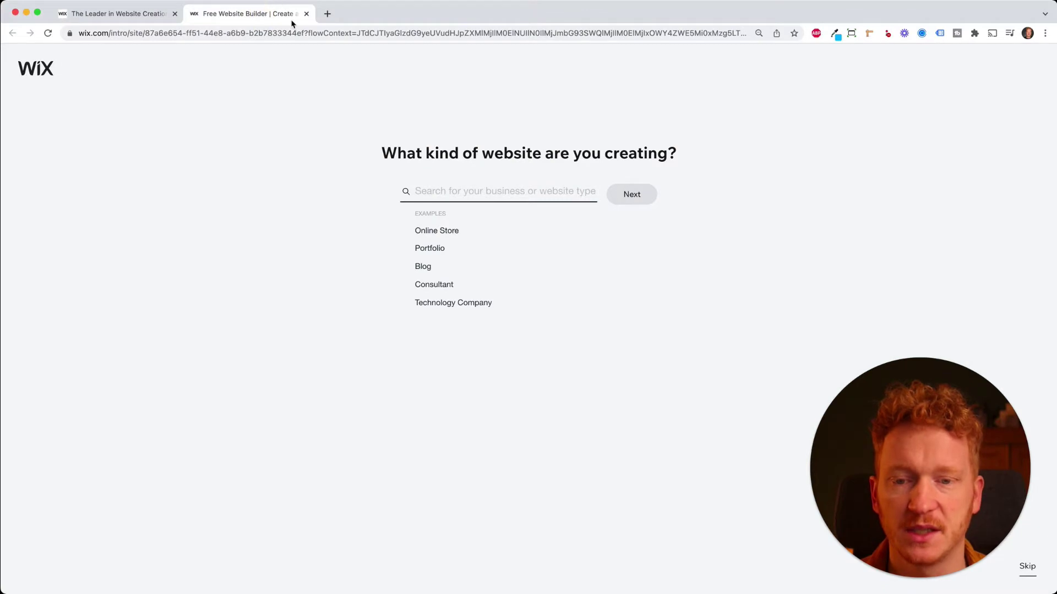
pyautogui.moveTo(378, 149); pyautogui.dragTo(705, 164)
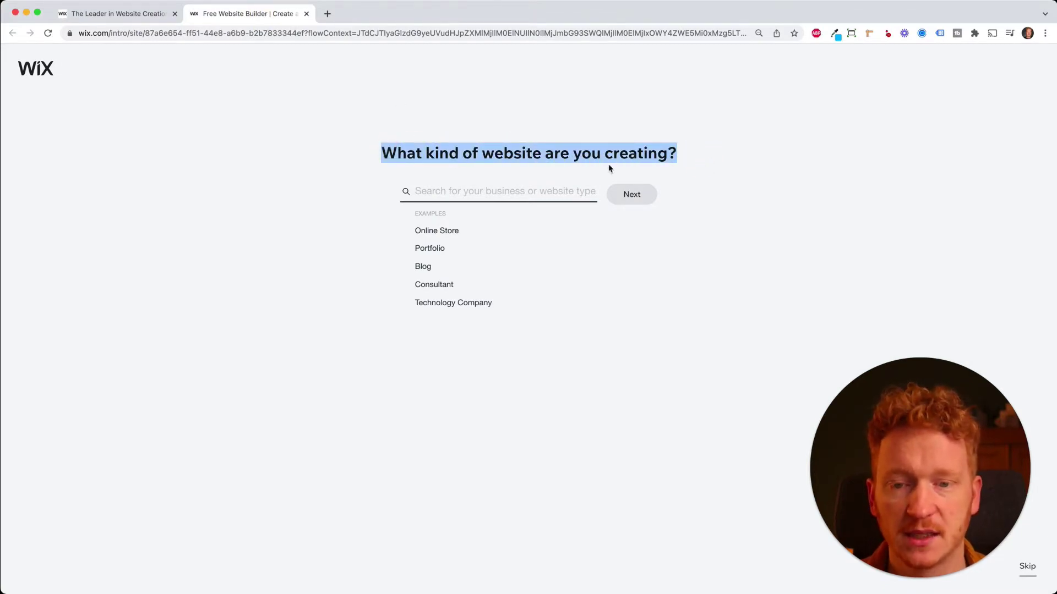
pyautogui.click(513, 192)
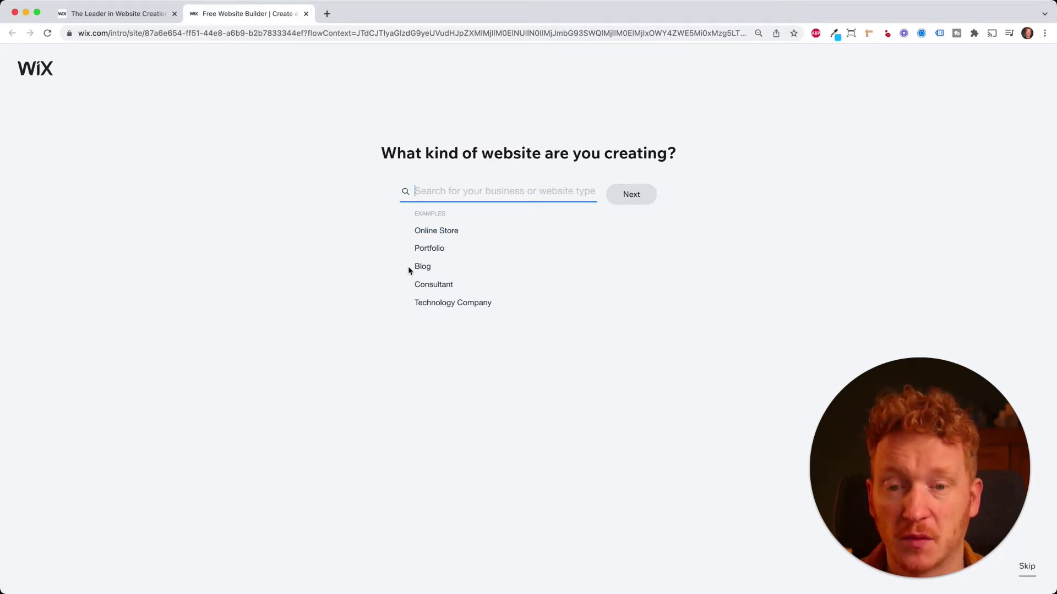
pyautogui.click(457, 185)
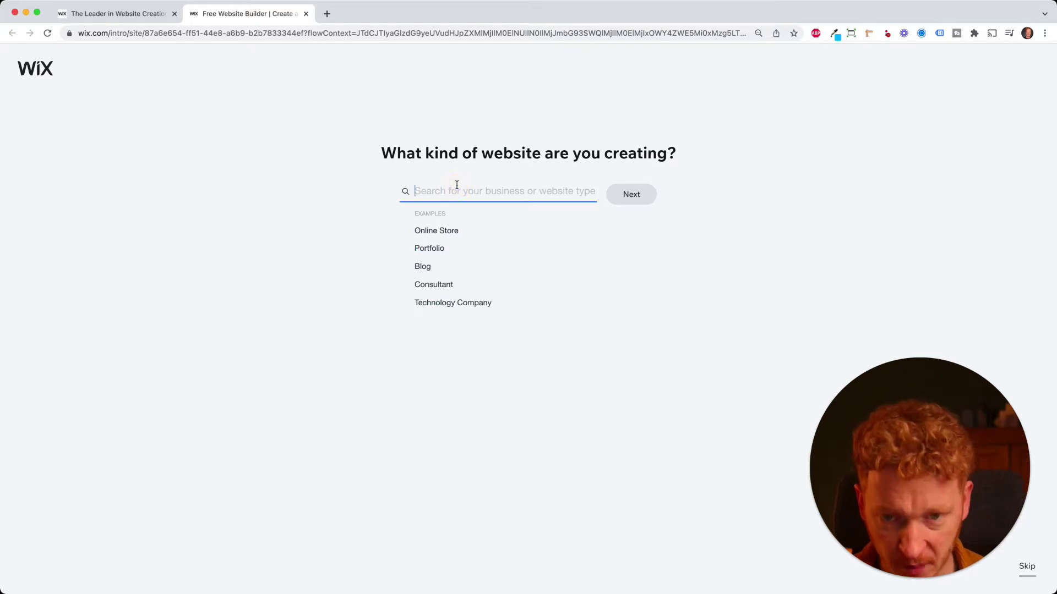
pyautogui.write('Pers')
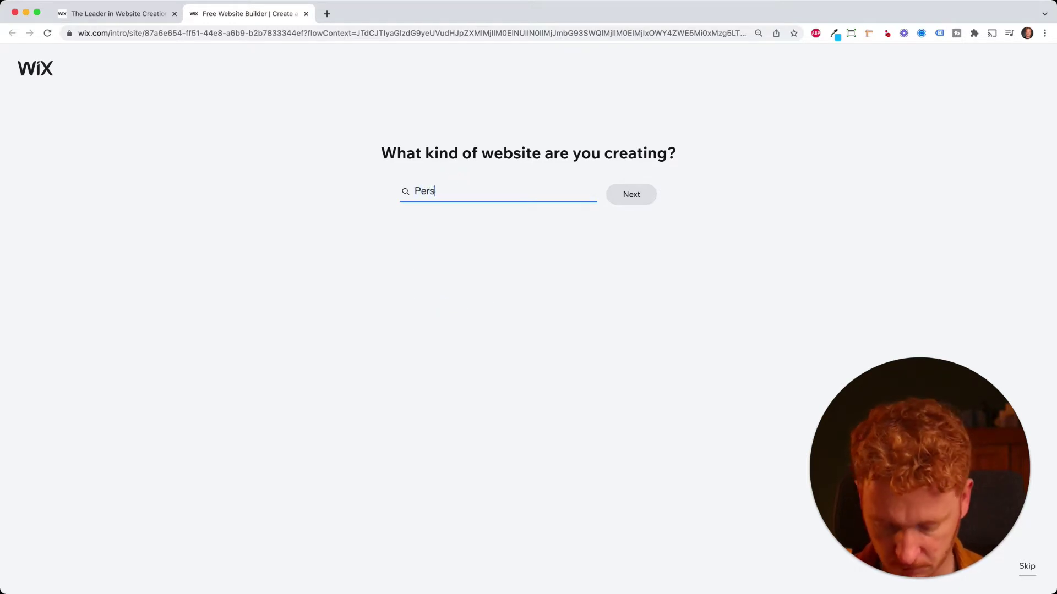
pyautogui.write('onal Site')
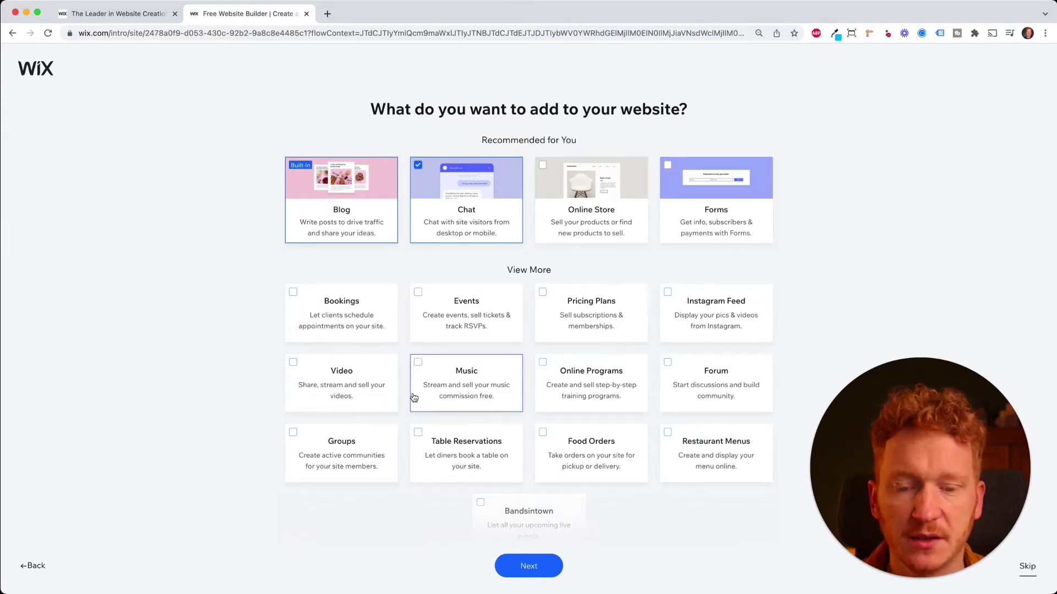
# - Review the features offered for the site, compare the two creation methods, and start building with Wix ADI
pyautogui.scroll(-1, 544, 405)
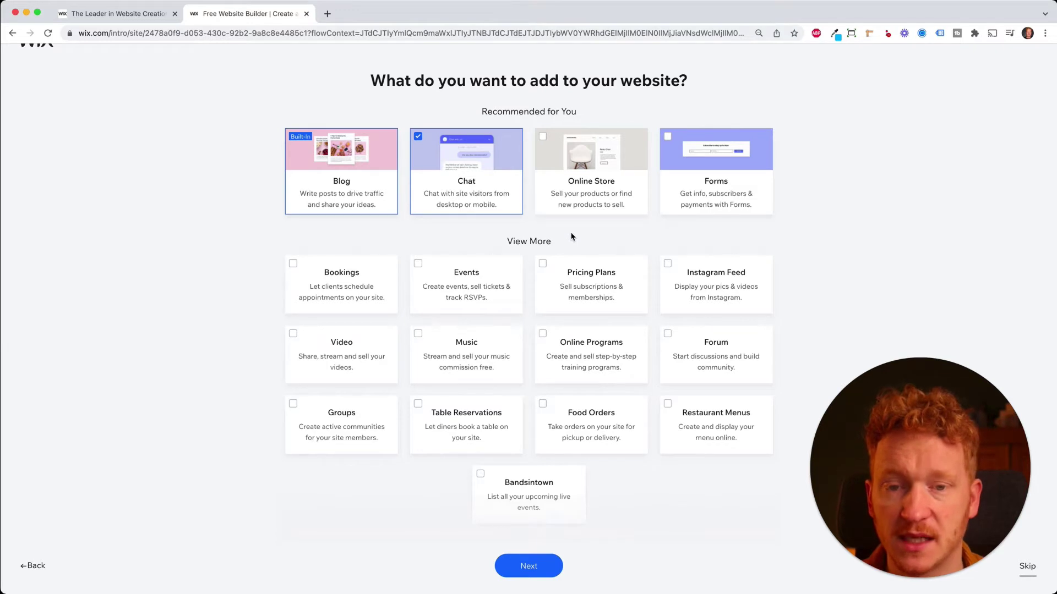
pyautogui.scroll(1, 571, 237)
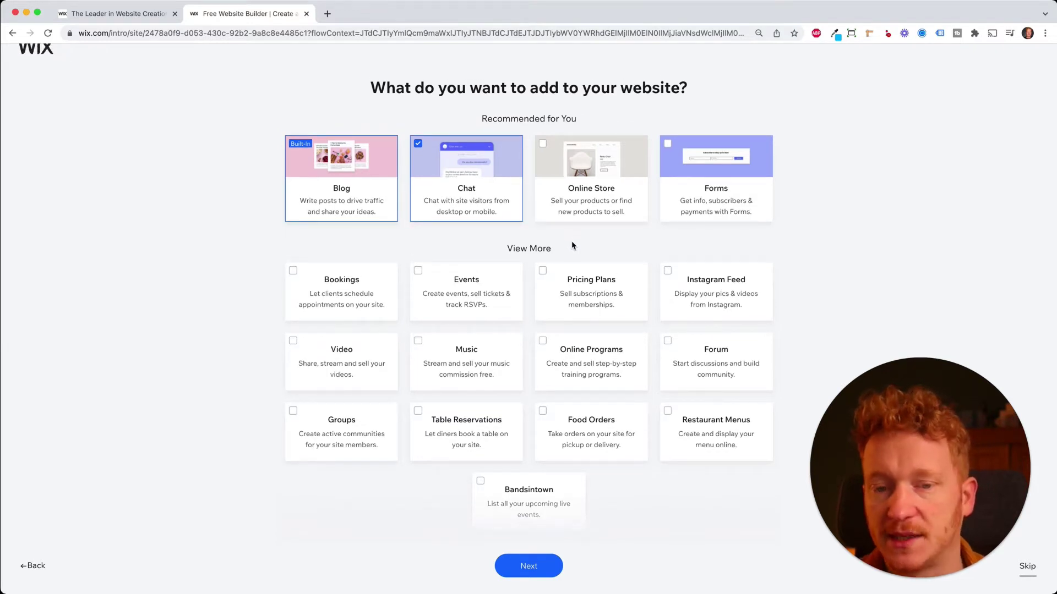
pyautogui.moveTo(335, 157)
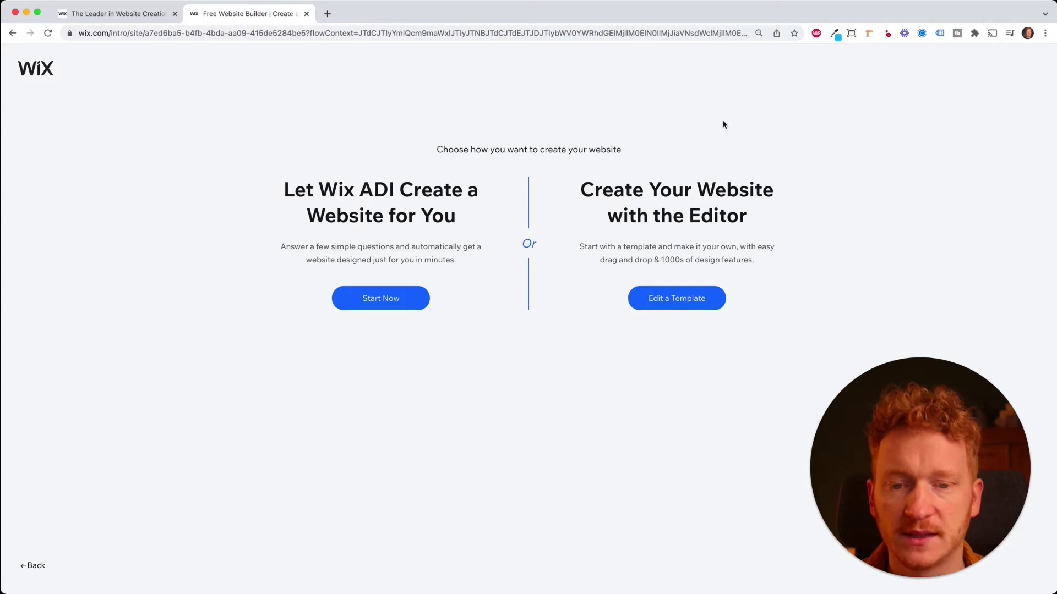
pyautogui.moveTo(319, 190); pyautogui.dragTo(399, 190)
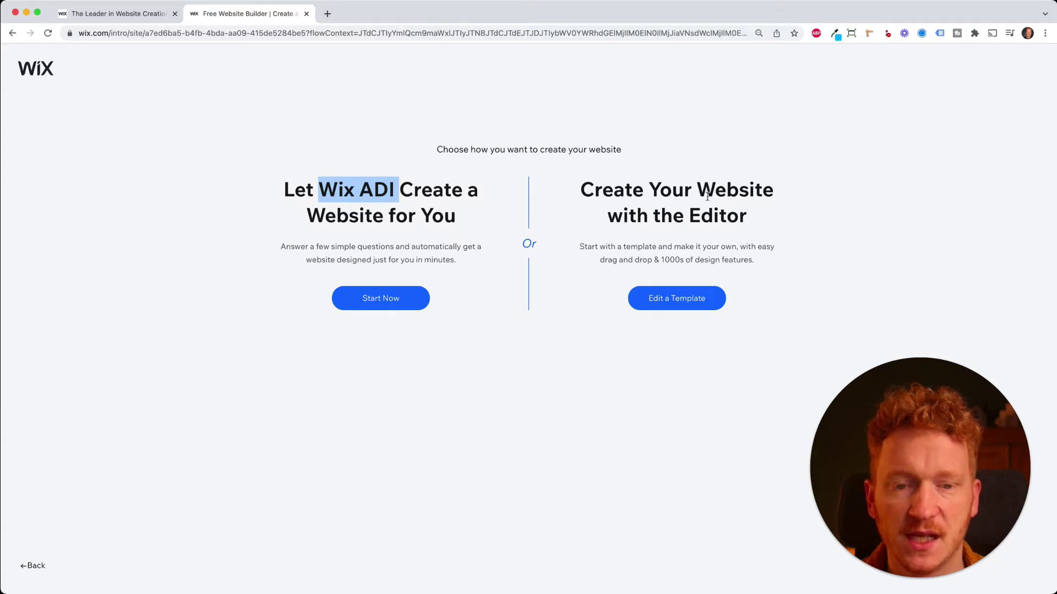
pyautogui.moveTo(683, 215); pyautogui.dragTo(729, 216)
pyautogui.click(393, 162)
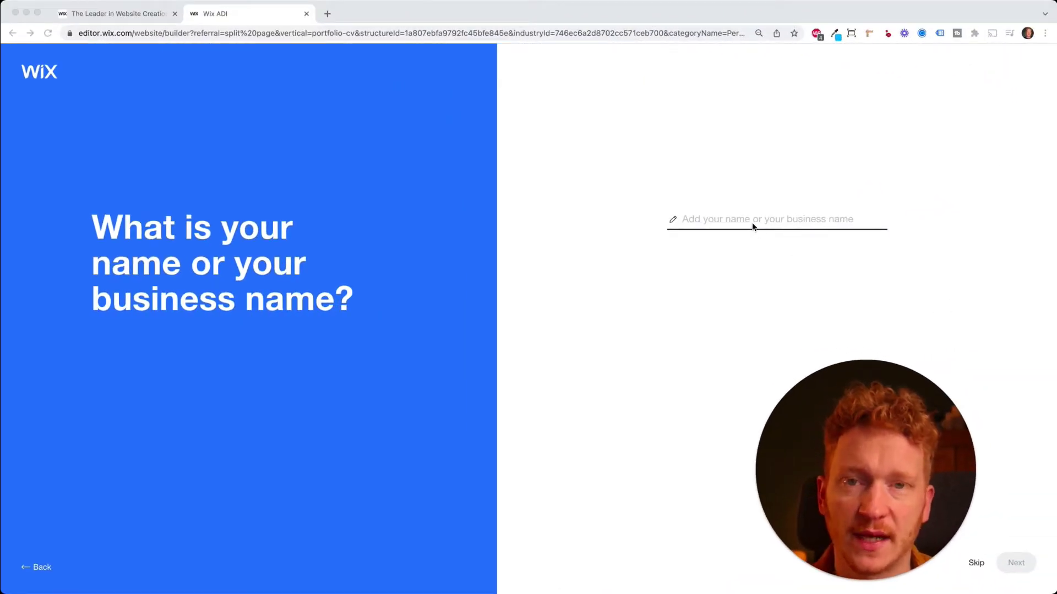
# - Enter the owner's first name as the name for the website and proceed
pyautogui.click(744, 220)
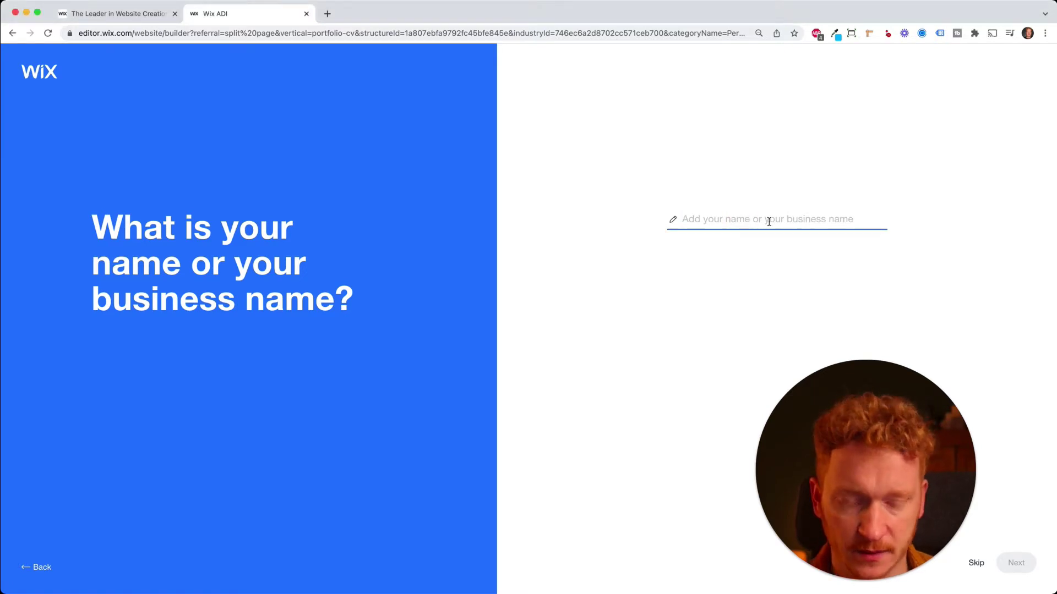
pyautogui.write('Julian')
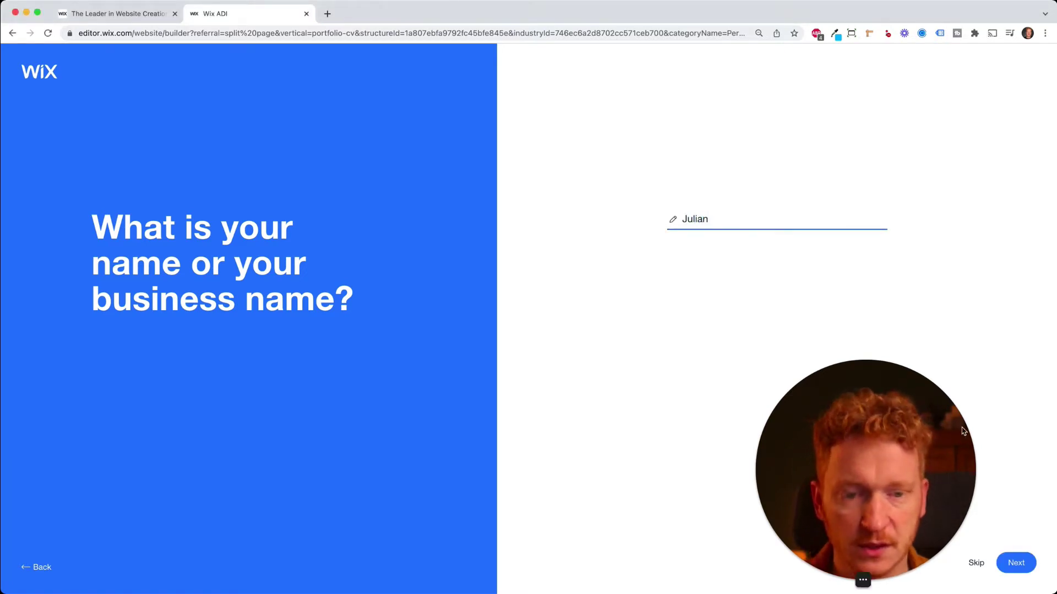
pyautogui.click(1016, 562)
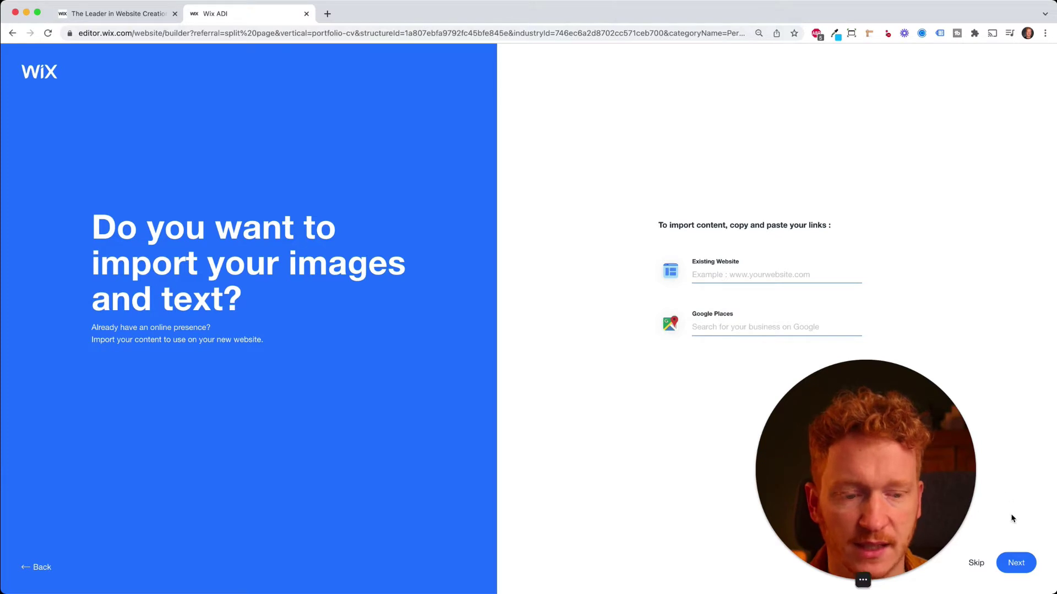
# - Skip importing existing images and text, and accept the profile info without adding further contact details
pyautogui.click(986, 571)
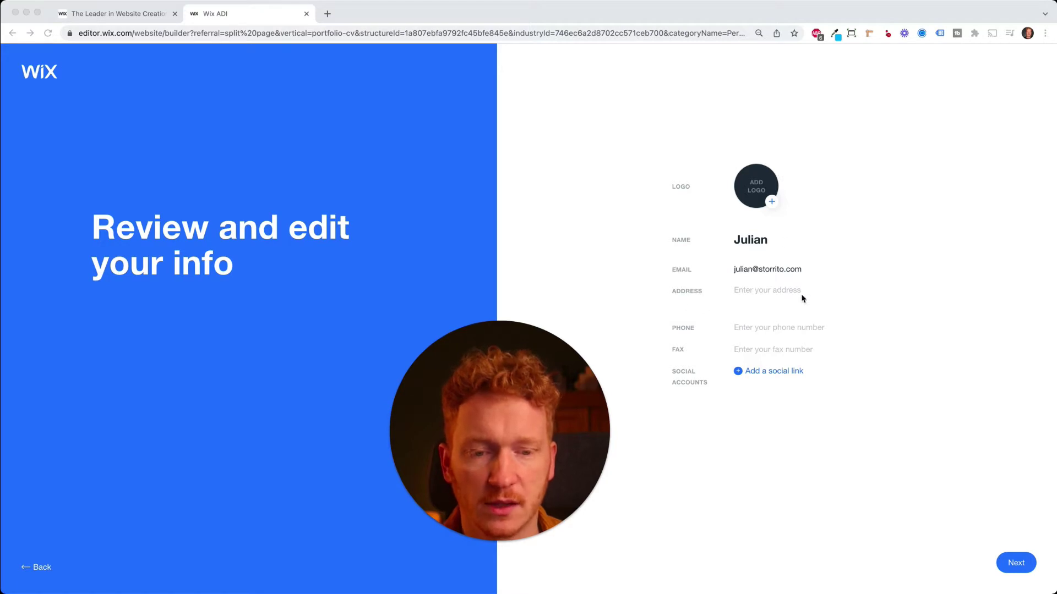
pyautogui.click(1018, 565)
pyautogui.click(1019, 565)
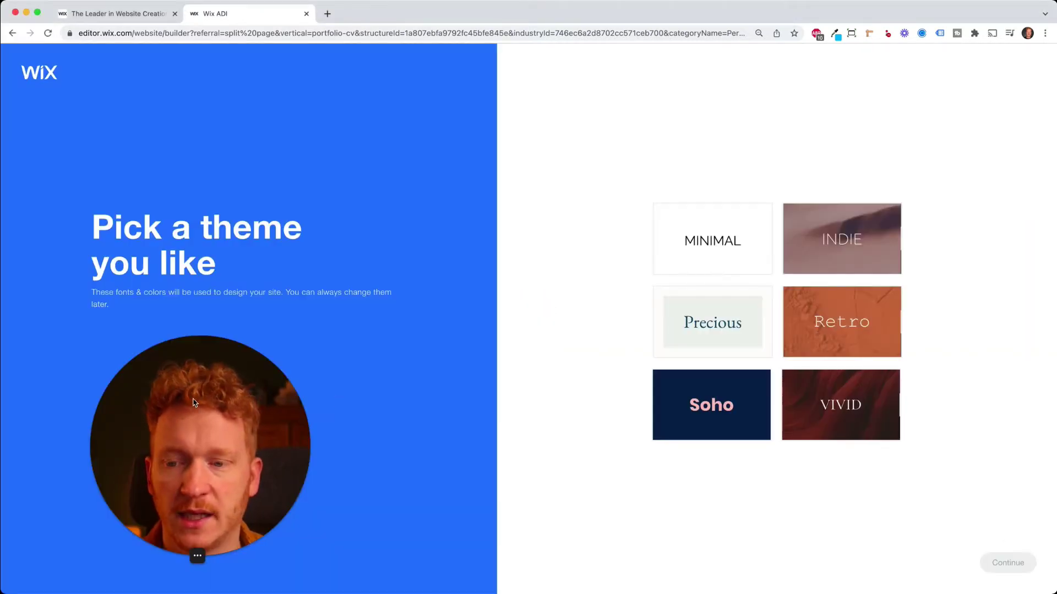
# - Choose the Minimal theme for the website's fonts and colors
pyautogui.moveTo(193, 404); pyautogui.dragTo(175, 416)
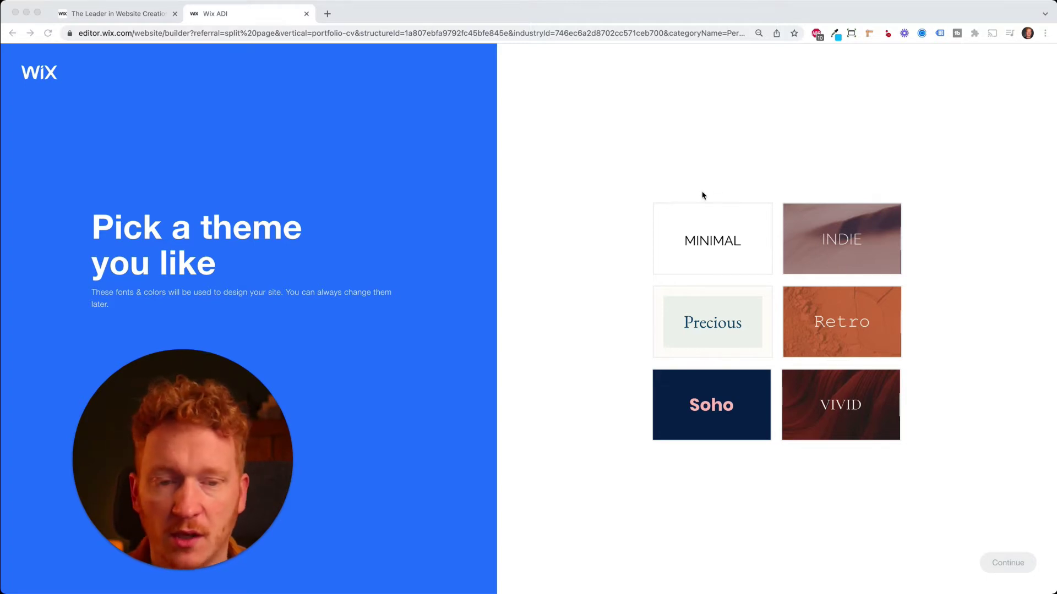
pyautogui.click(698, 262)
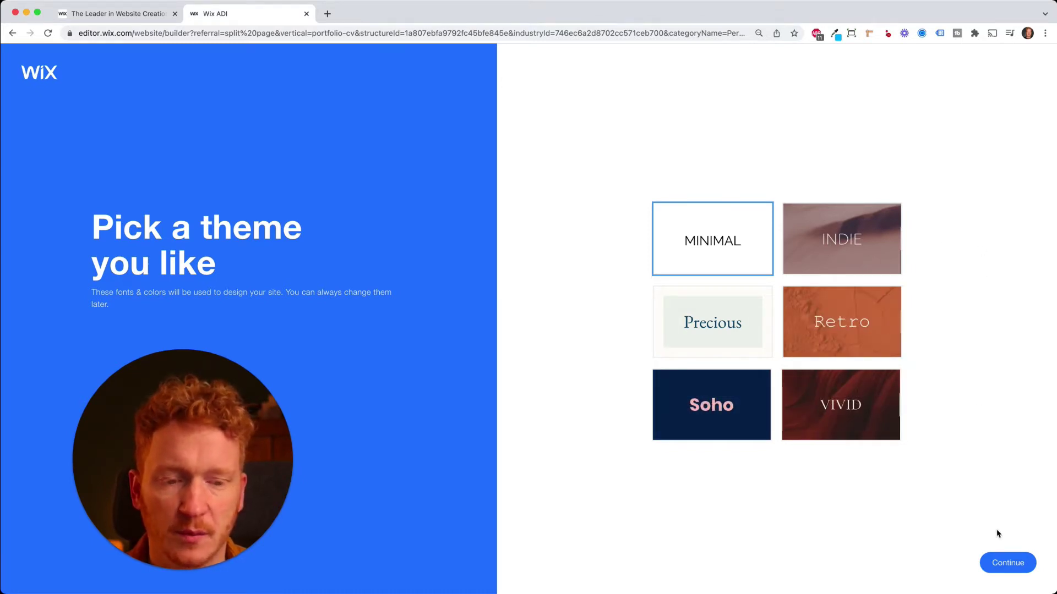
pyautogui.click(1016, 570)
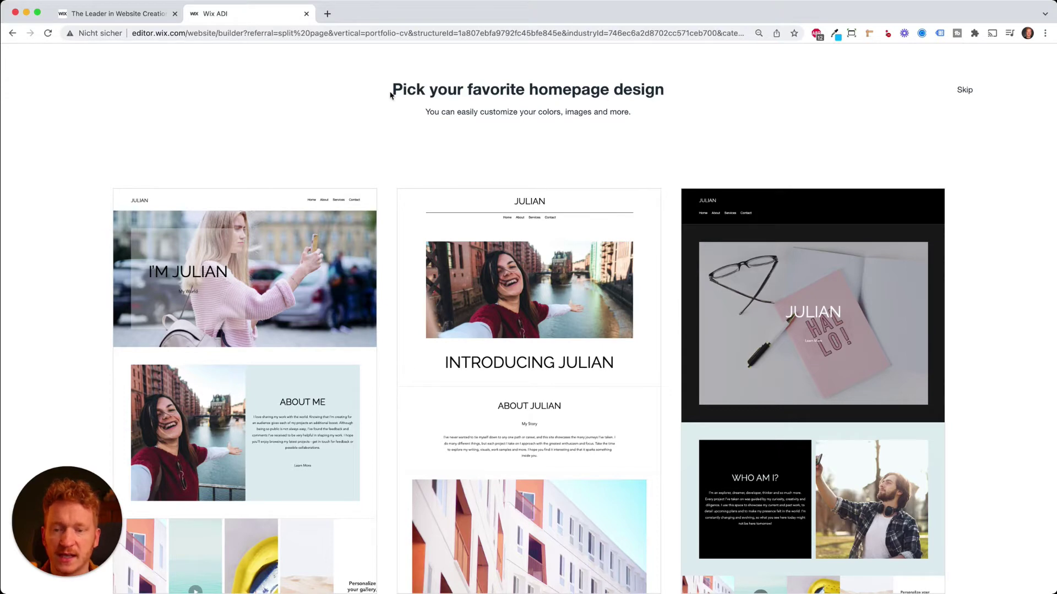
# - Compare the three homepage designs and use the one whose header shows a blonde woman holding up a phone
pyautogui.moveTo(413, 396)
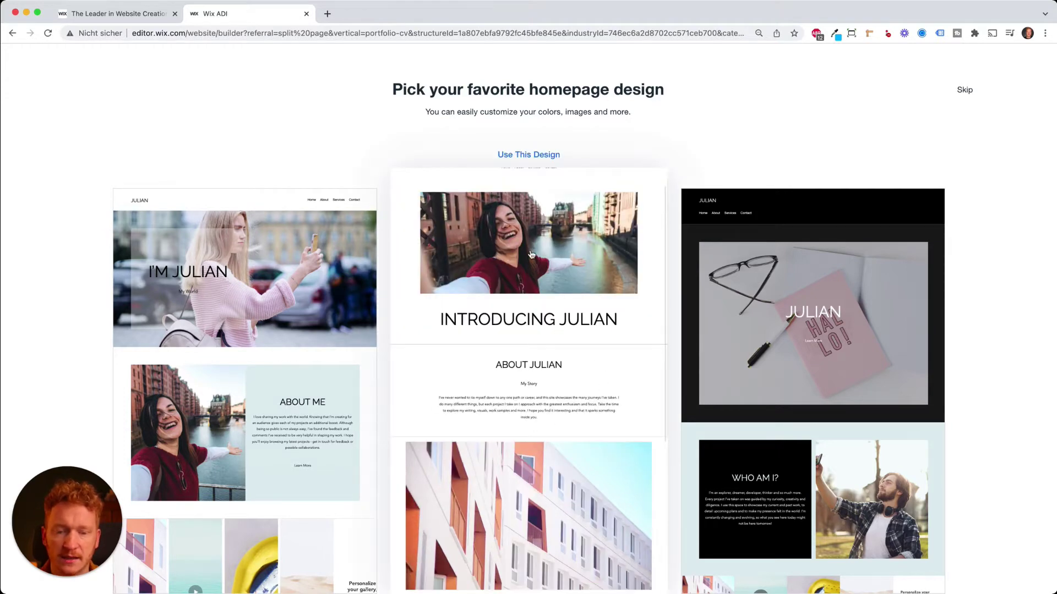
pyautogui.moveTo(824, 217)
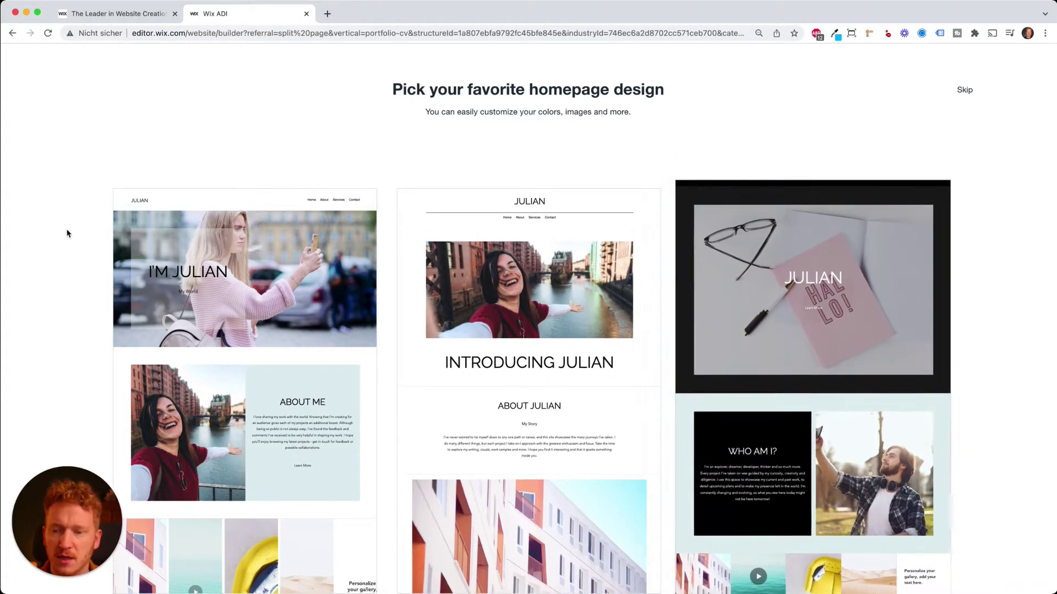
pyautogui.moveTo(268, 359)
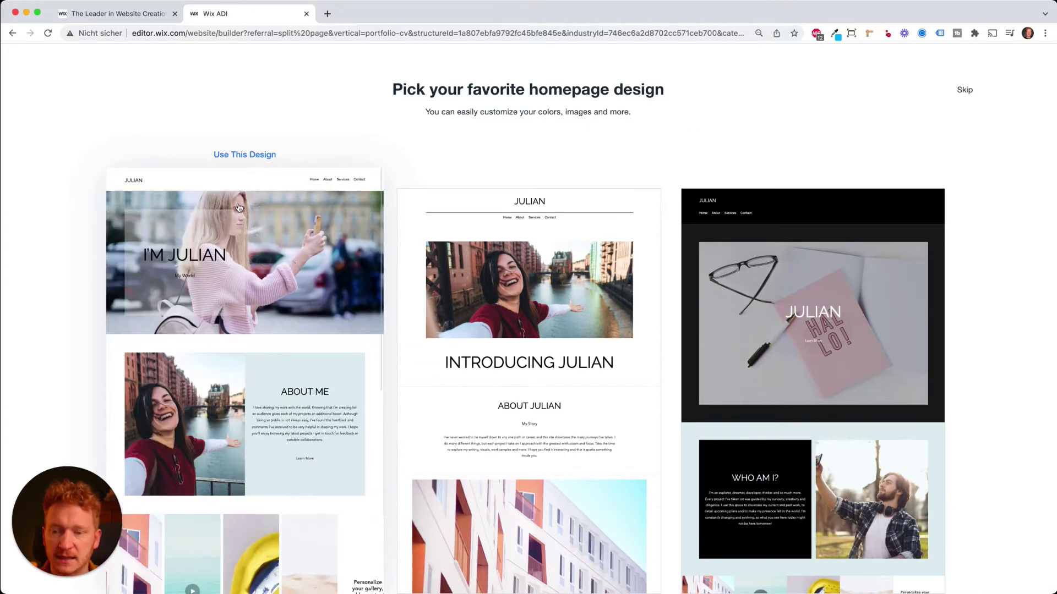
pyautogui.click(239, 207)
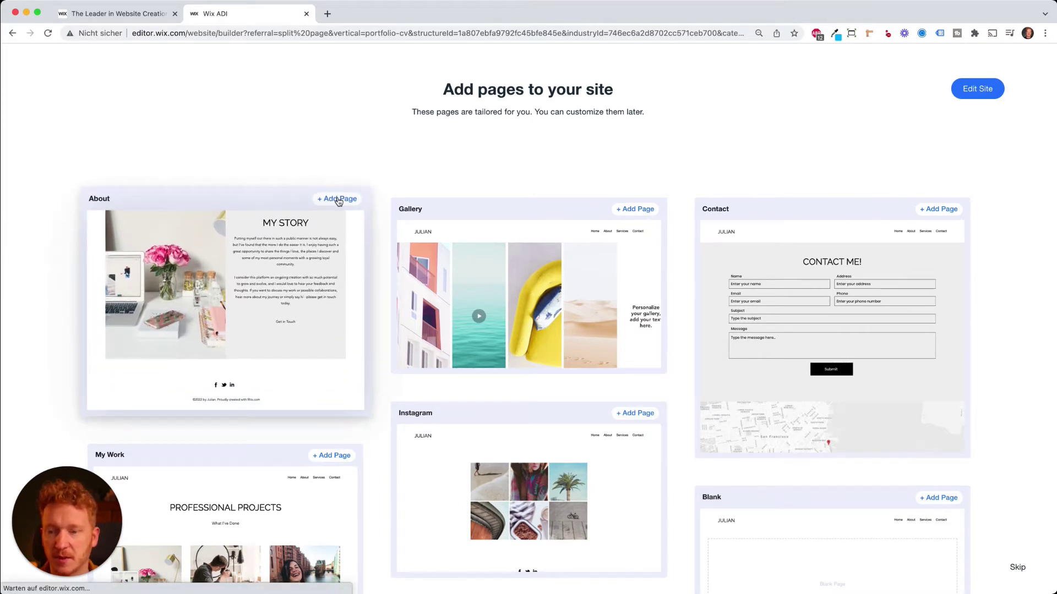
# - Add the About and Contact pages to the site and open it for editing
pyautogui.click(338, 200)
pyautogui.click(953, 199)
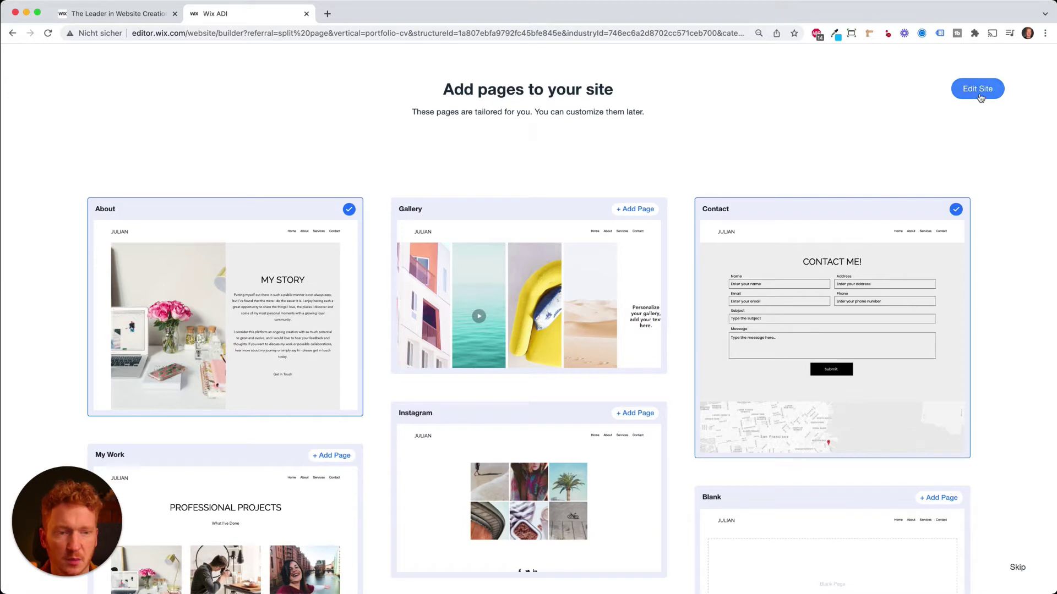
pyautogui.click(977, 90)
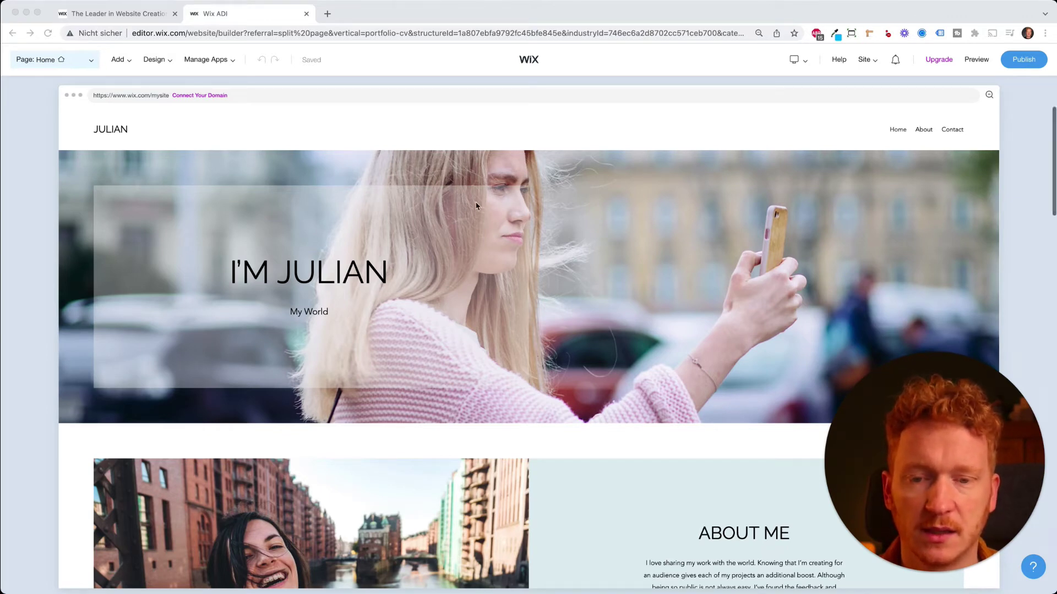
# - Examine the generated homepage's sections from the header through the contact form to the blog posts
pyautogui.scroll(-5, 633, 332)
pyautogui.scroll(-10, 700, 355)
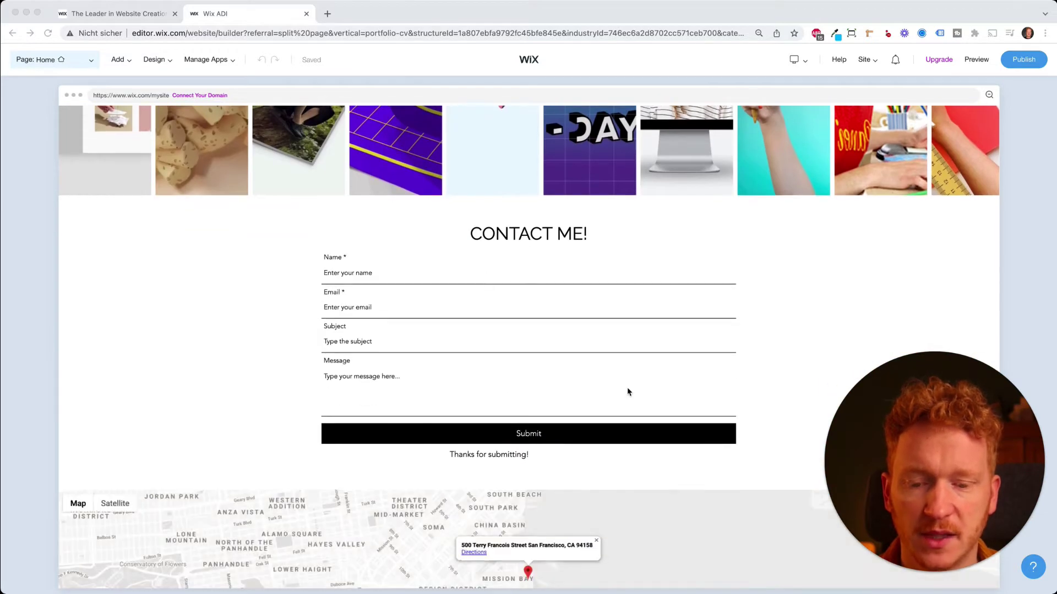
pyautogui.scroll(-6, 627, 388)
pyautogui.scroll(-5, 574, 460)
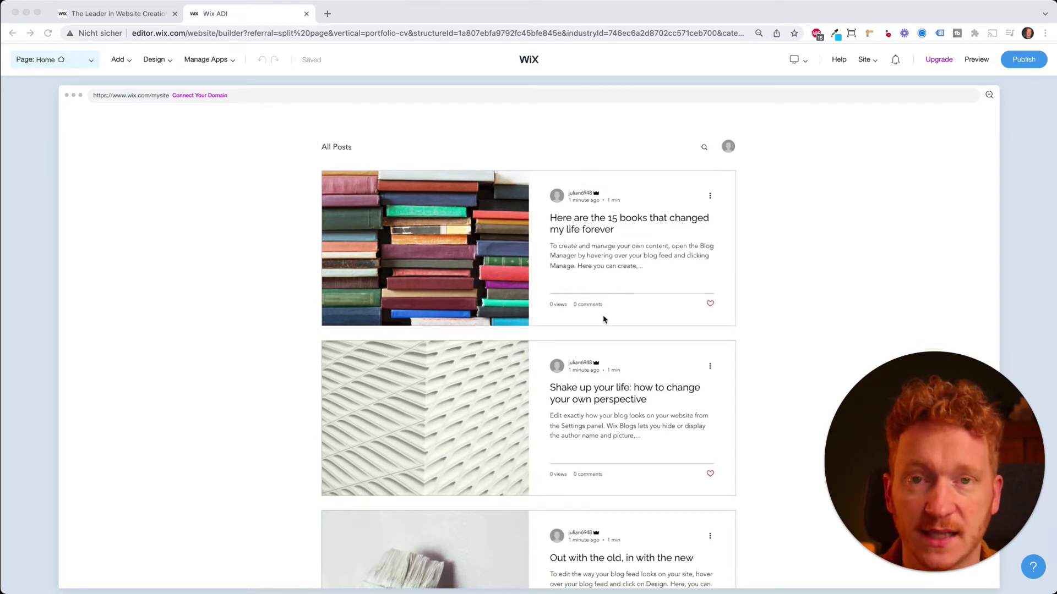
pyautogui.scroll(-5, 603, 320)
pyautogui.scroll(5, 604, 319)
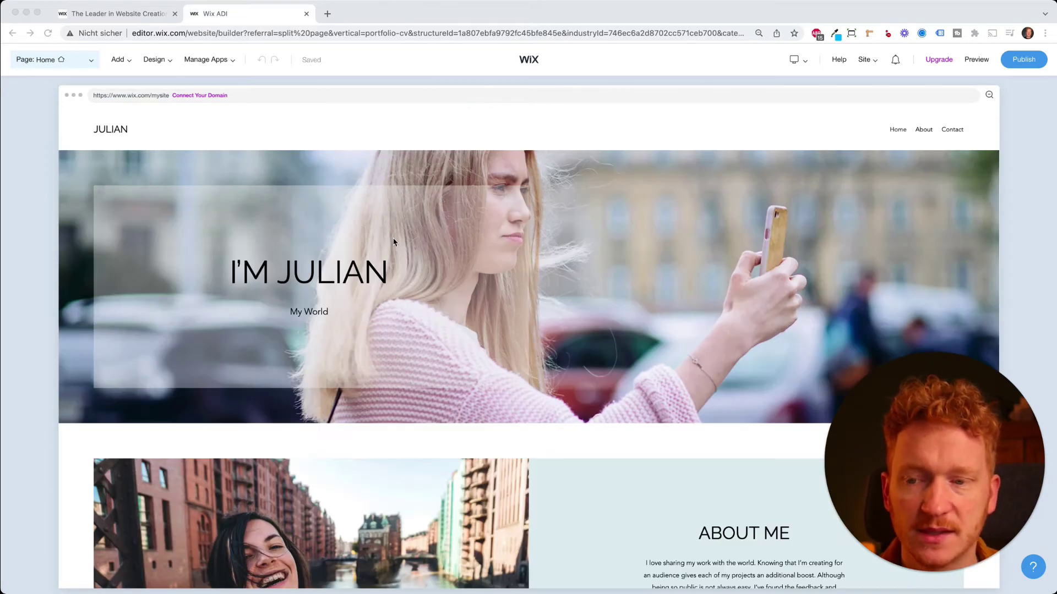
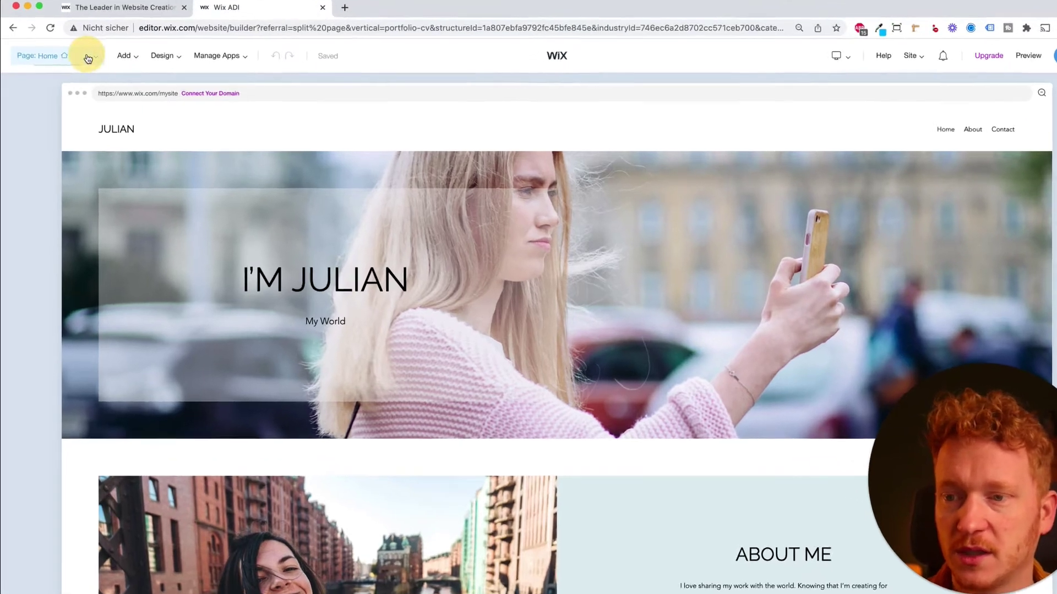
# - Review the About page's SEO basics, including its meta description, keywords and page URL, and return to the Home page
pyautogui.click(72, 57)
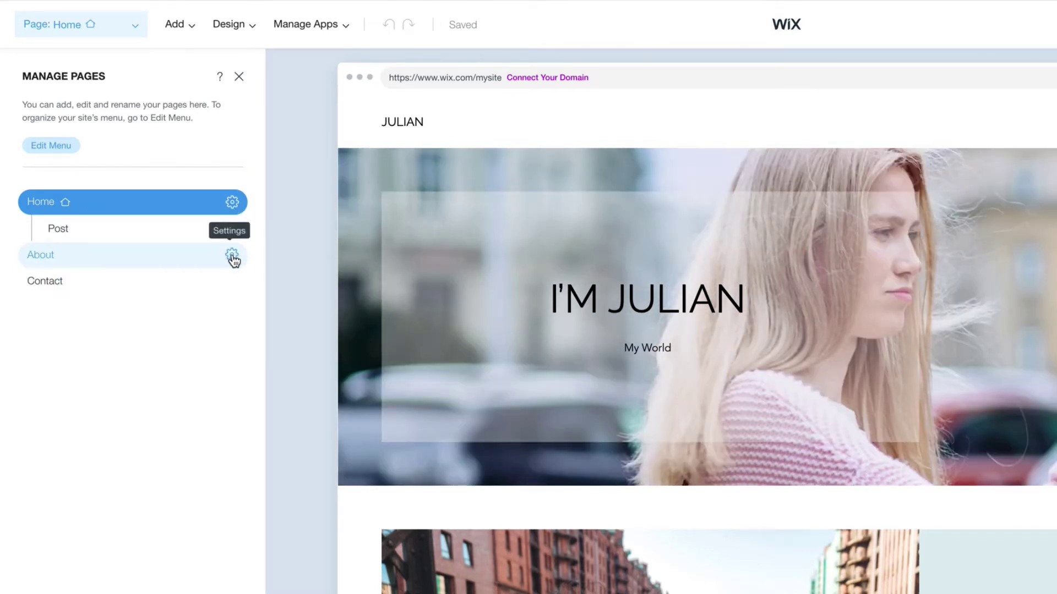
pyautogui.click(233, 255)
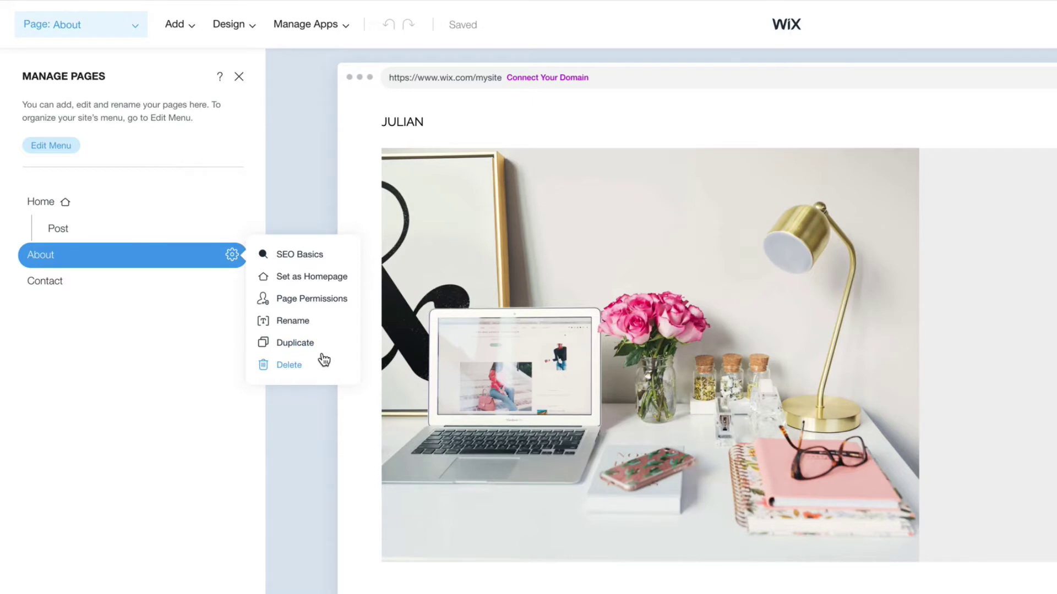
pyautogui.click(316, 259)
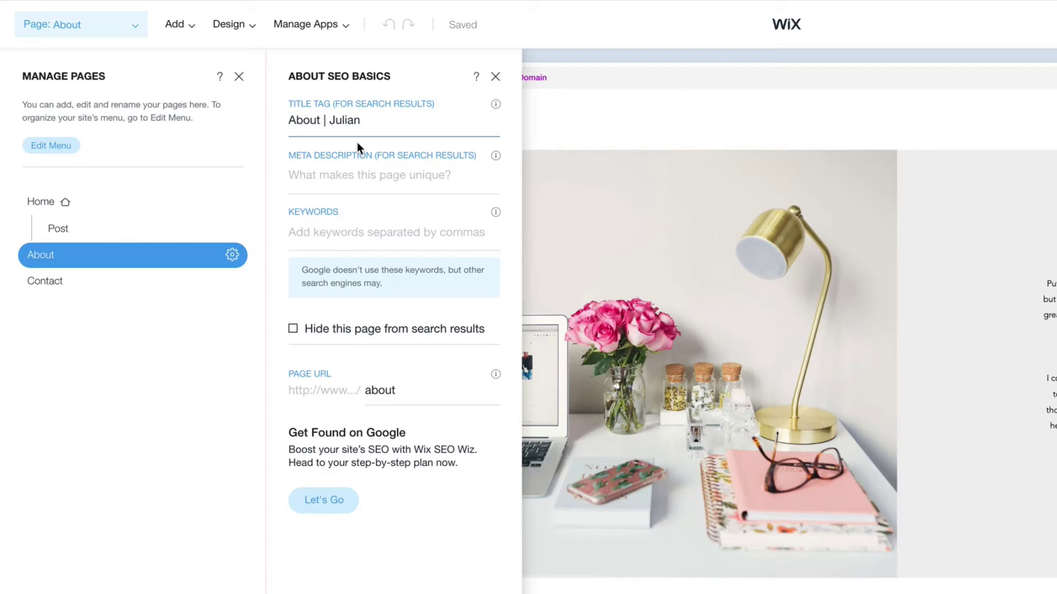
pyautogui.click(348, 172)
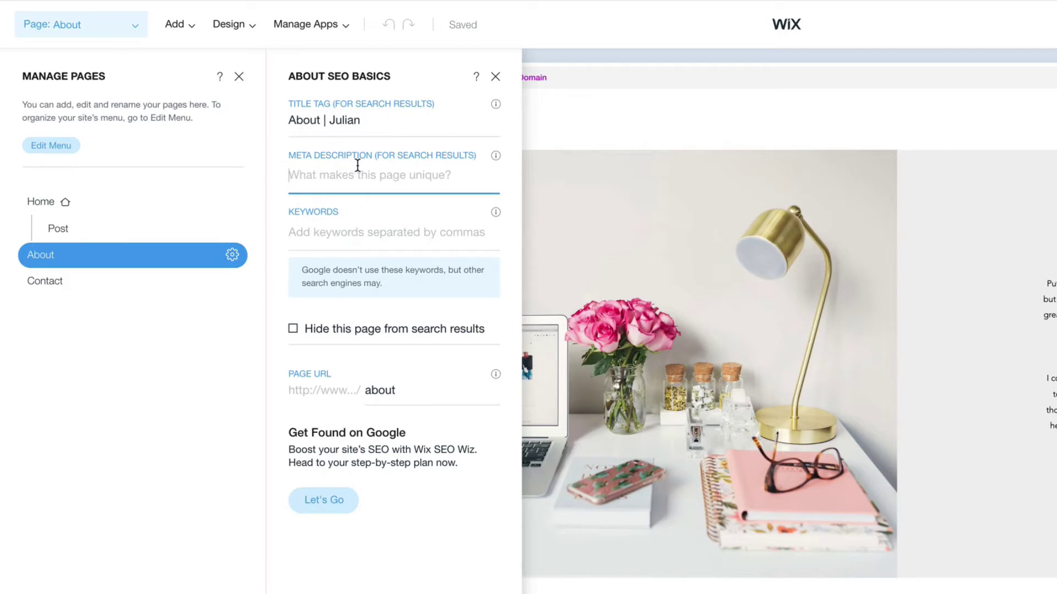
pyautogui.click(321, 243)
pyautogui.click(353, 230)
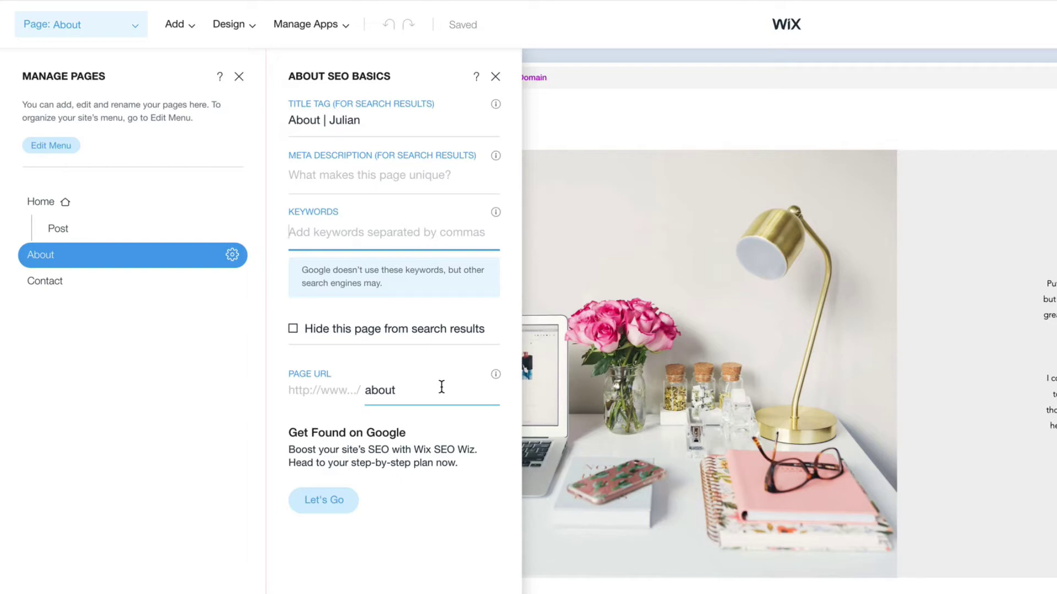
pyautogui.click(495, 77)
pyautogui.click(131, 198)
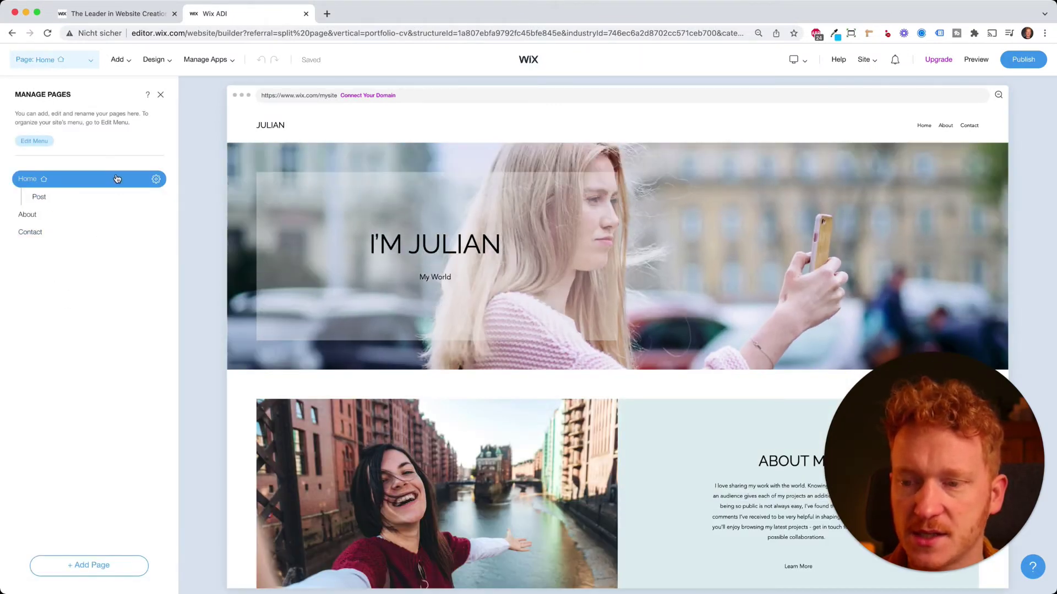
# - Browse the page templates and add a My Work page using the Professional Projects layout that alternates text blocks and photos
pyautogui.click(101, 567)
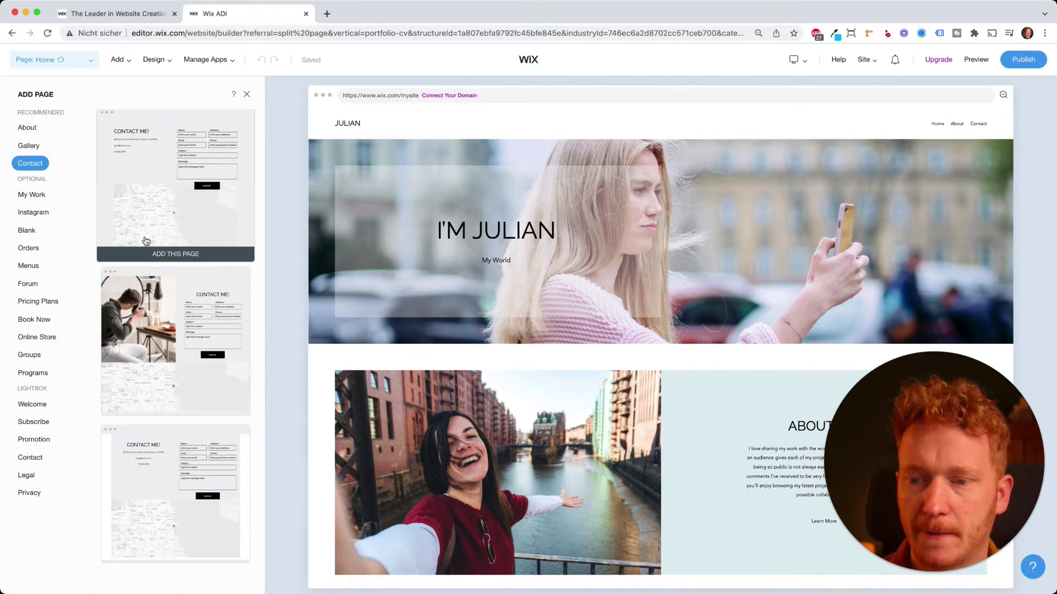
pyautogui.scroll(-4, 182, 398)
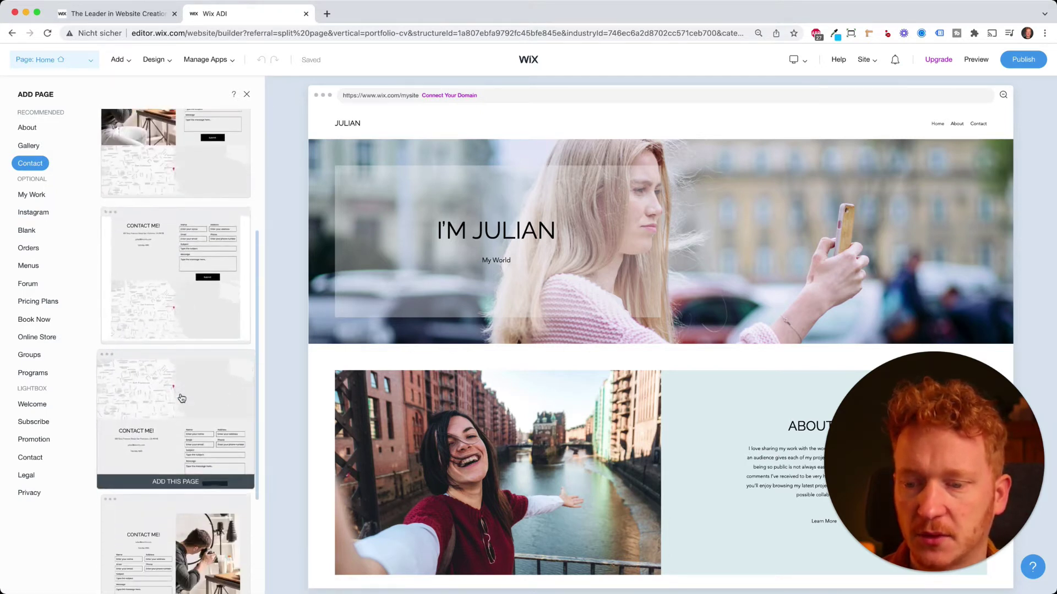
pyautogui.scroll(-4, 182, 398)
pyautogui.click(34, 196)
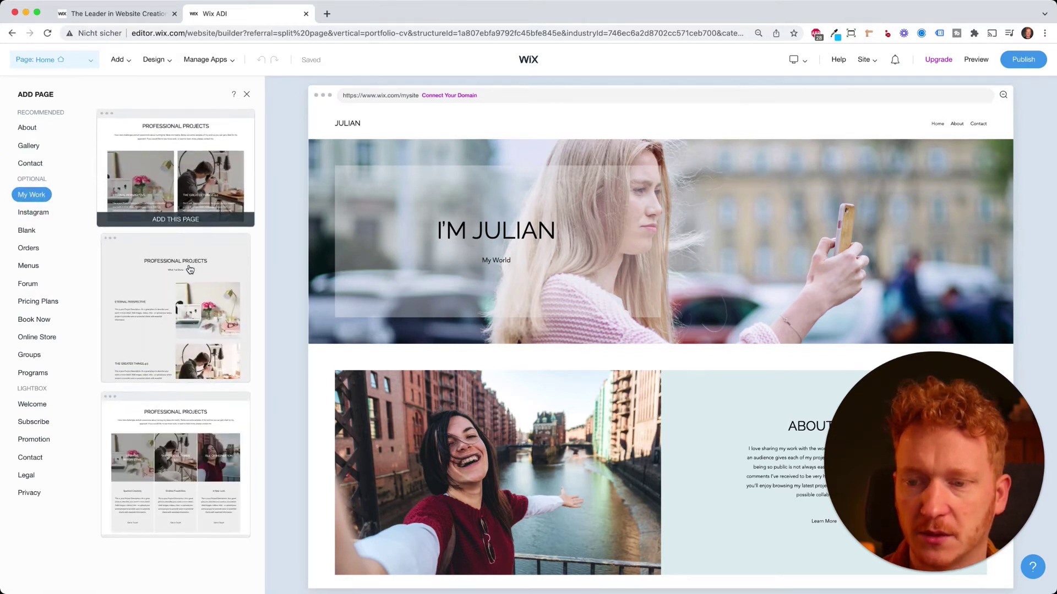
pyautogui.scroll(-2, 195, 319)
pyautogui.scroll(-5, 200, 325)
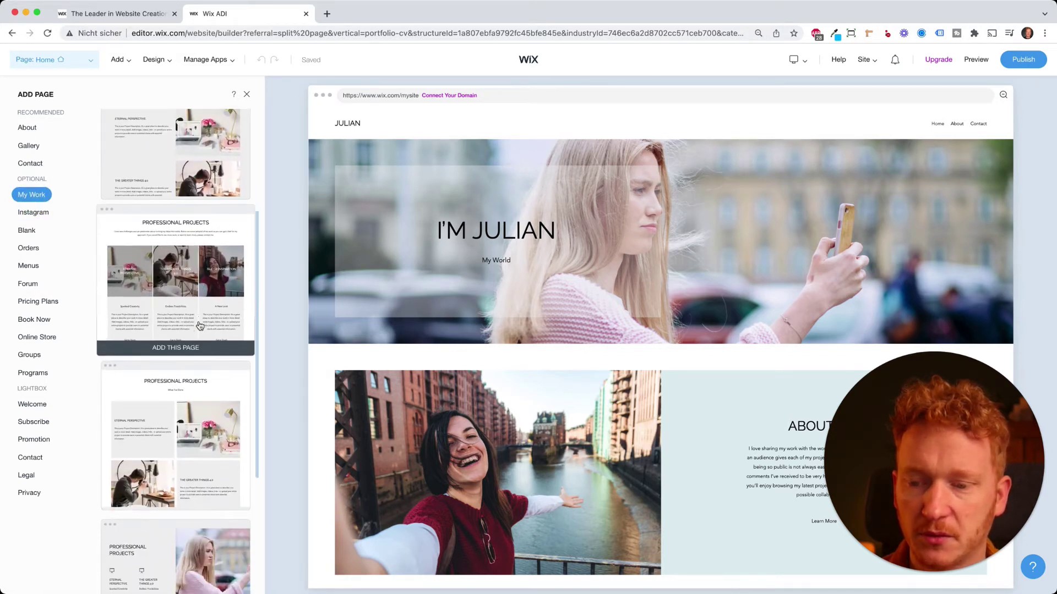
pyautogui.scroll(3, 209, 324)
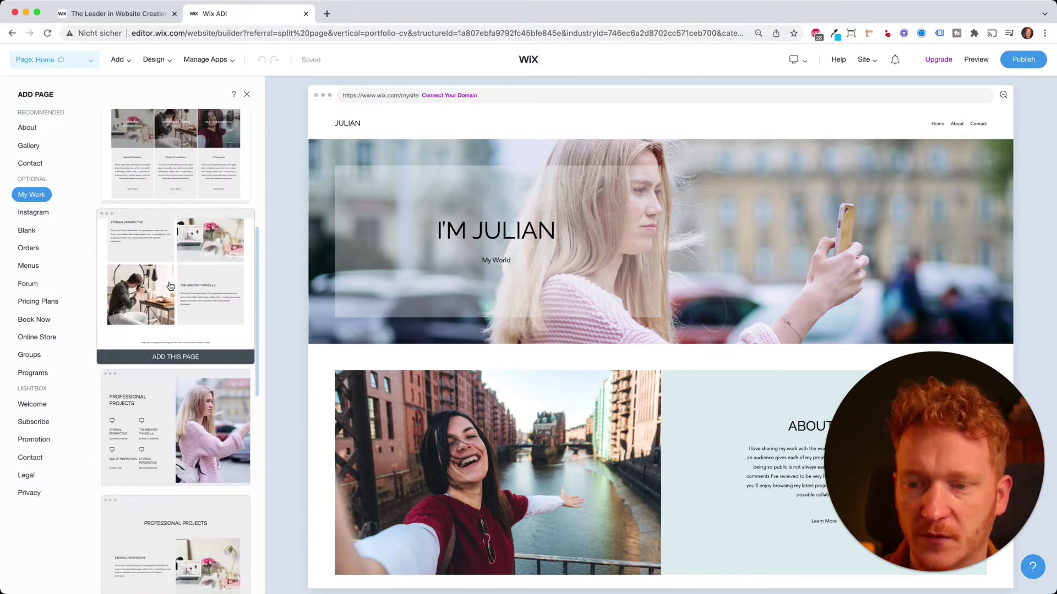
pyautogui.click(187, 285)
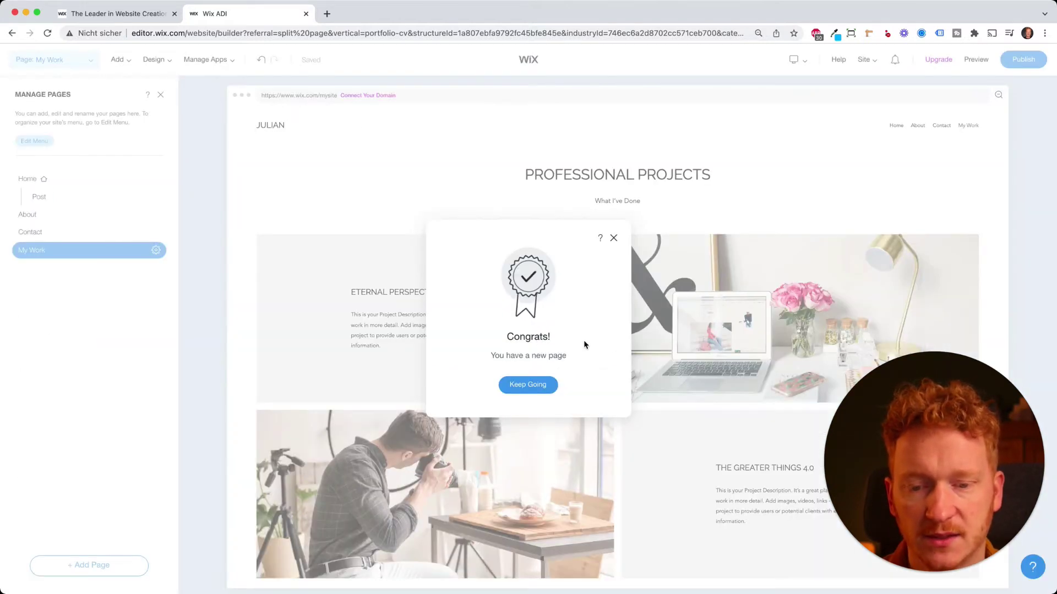
pyautogui.click(612, 240)
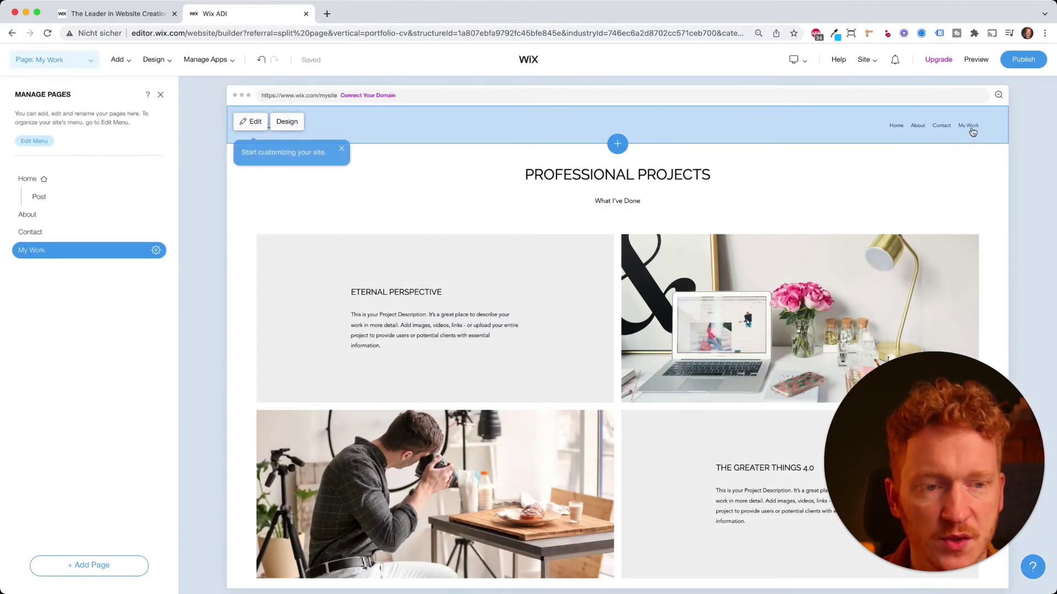
# - Move My Work directly below Home in the site menu and return to the page list
pyautogui.click(193, 109)
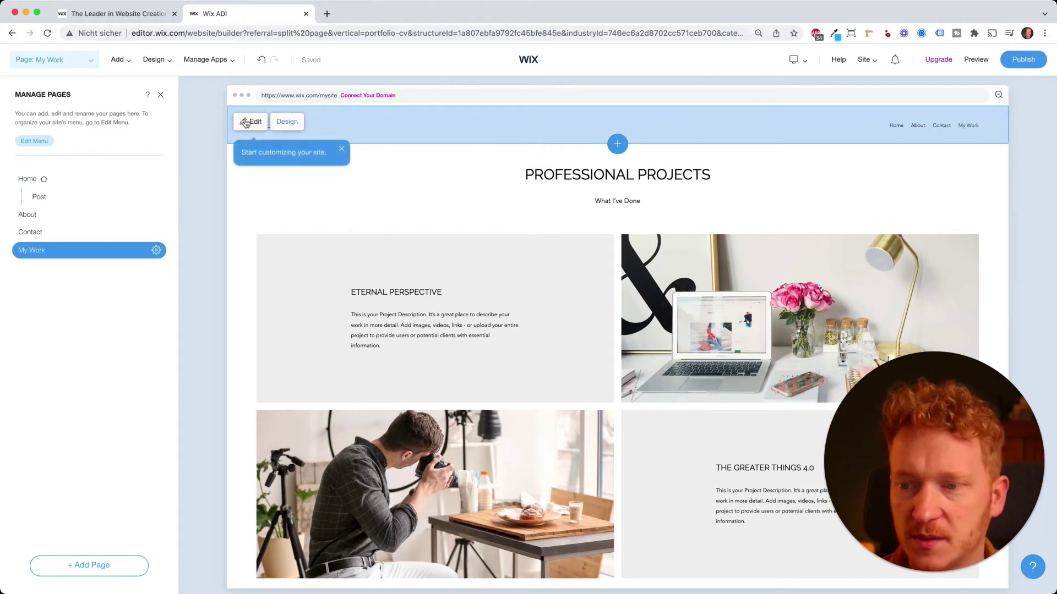
pyautogui.click(42, 145)
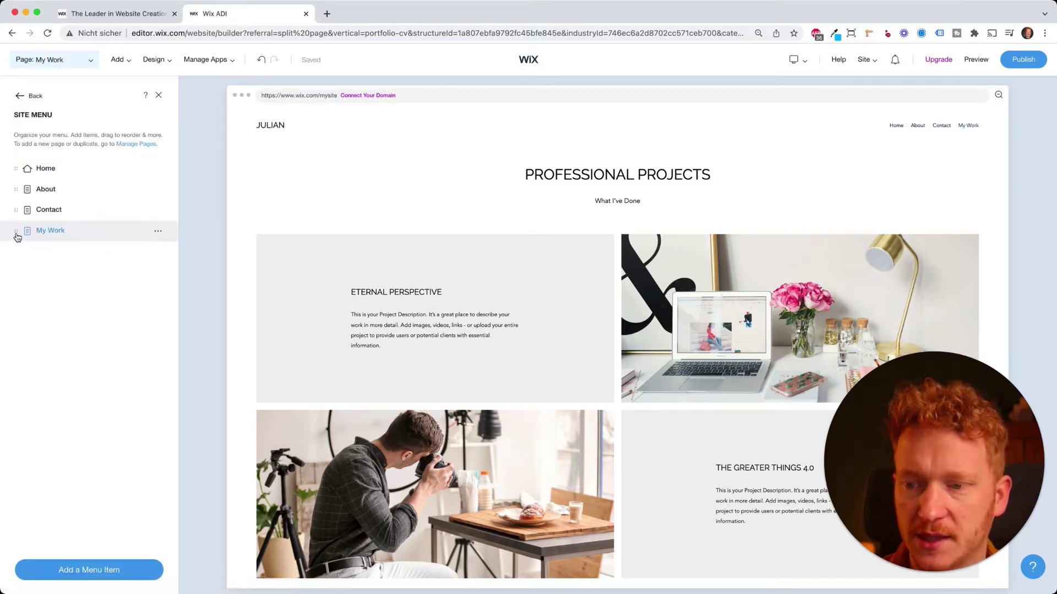
pyautogui.moveTo(17, 236); pyautogui.dragTo(57, 181)
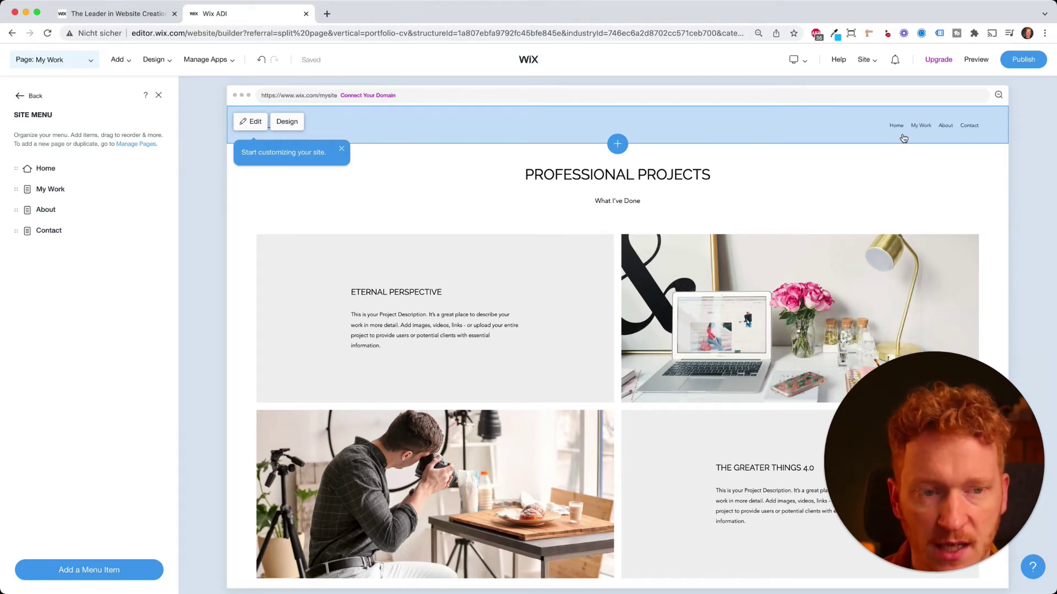
pyautogui.click(160, 189)
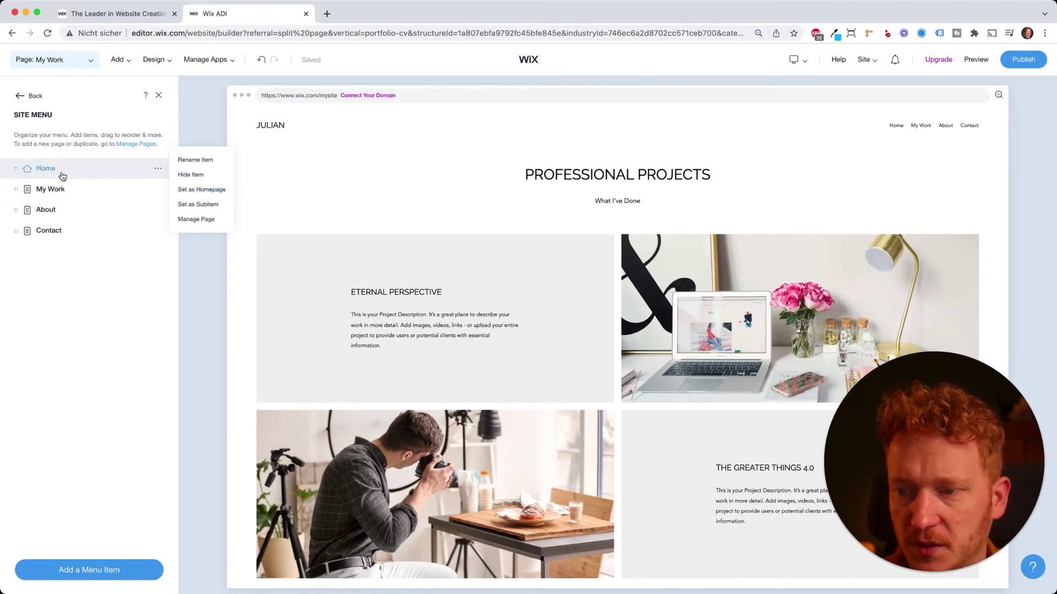
pyautogui.click(19, 99)
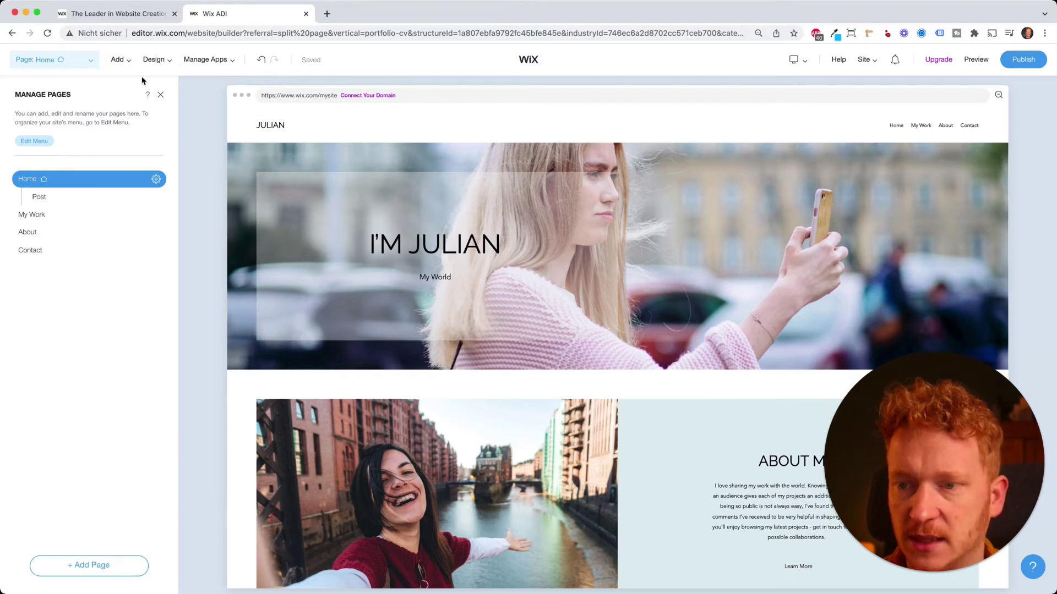
# - Try the Retro theme on the site, and apply the Clean theme
pyautogui.moveTo(130, 67)
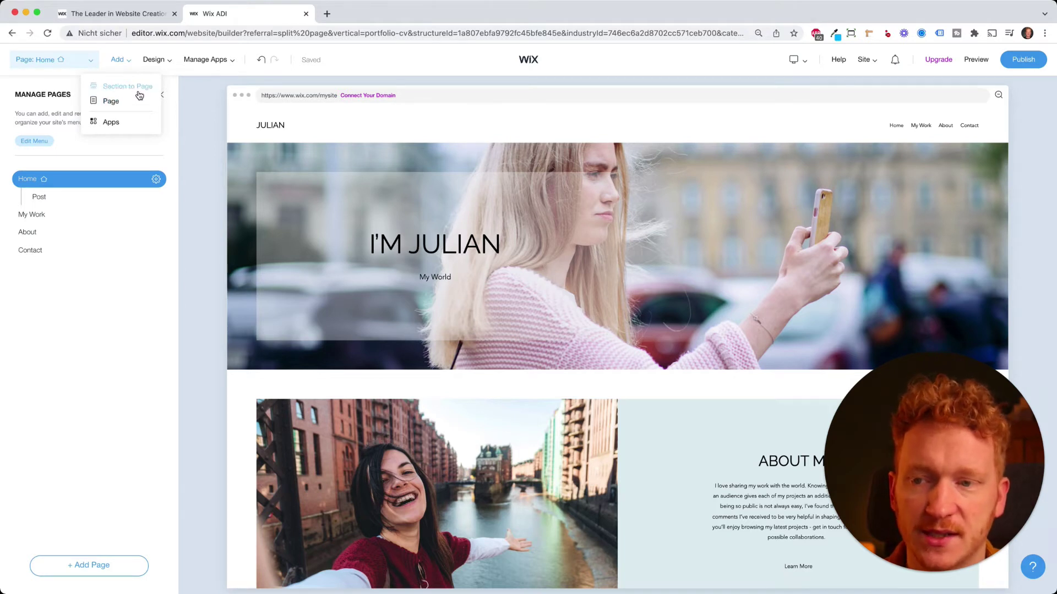
pyautogui.moveTo(163, 65)
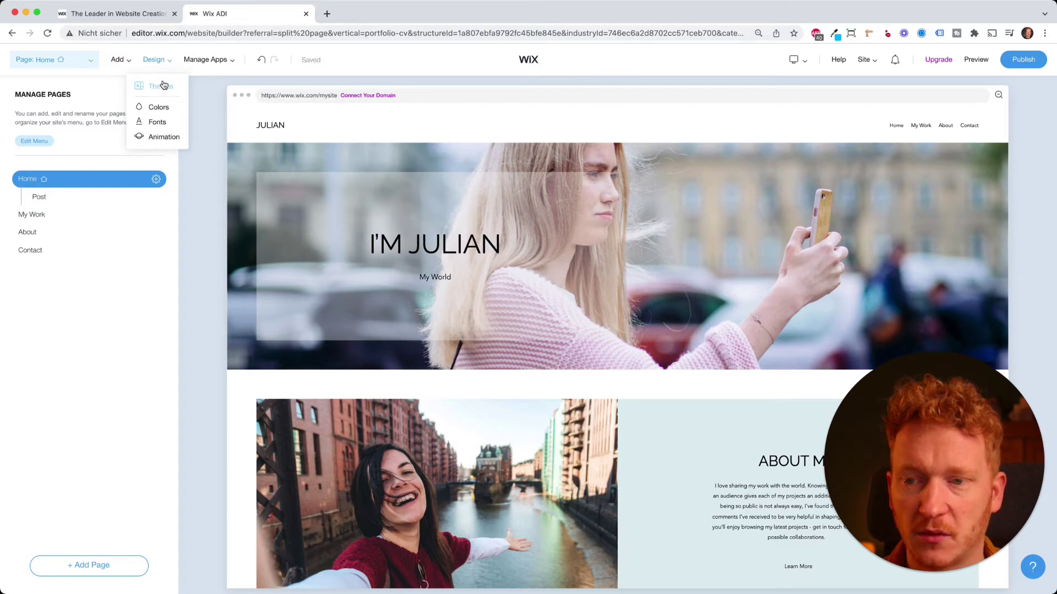
pyautogui.click(161, 87)
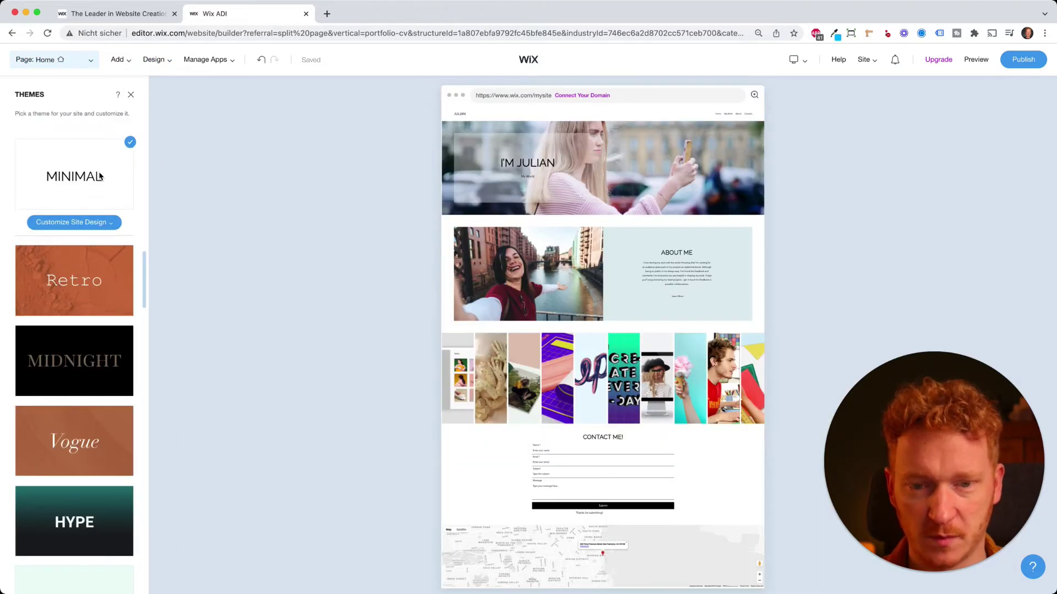
pyautogui.click(84, 278)
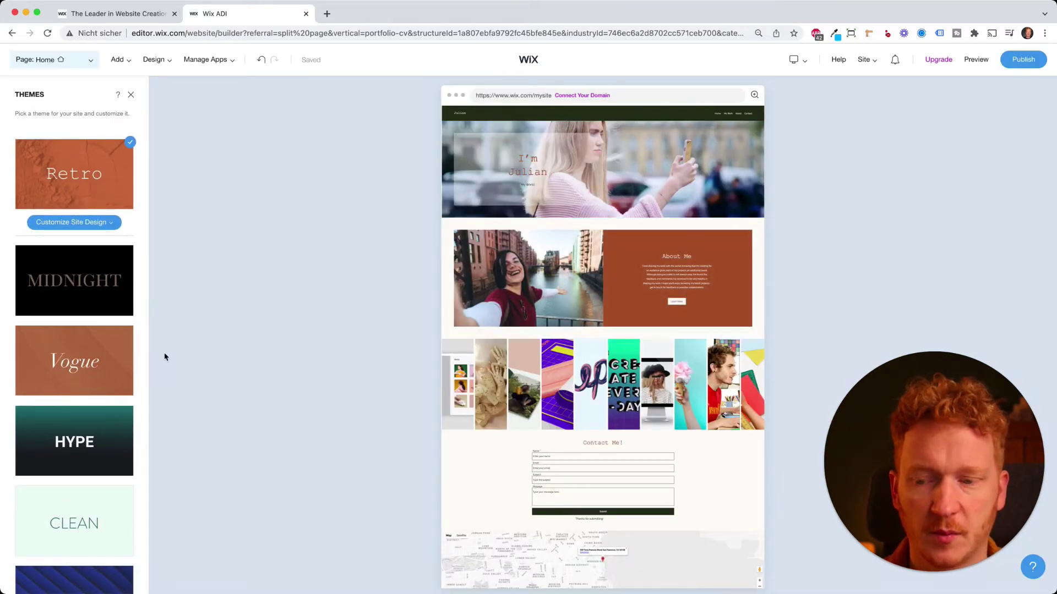
pyautogui.click(89, 522)
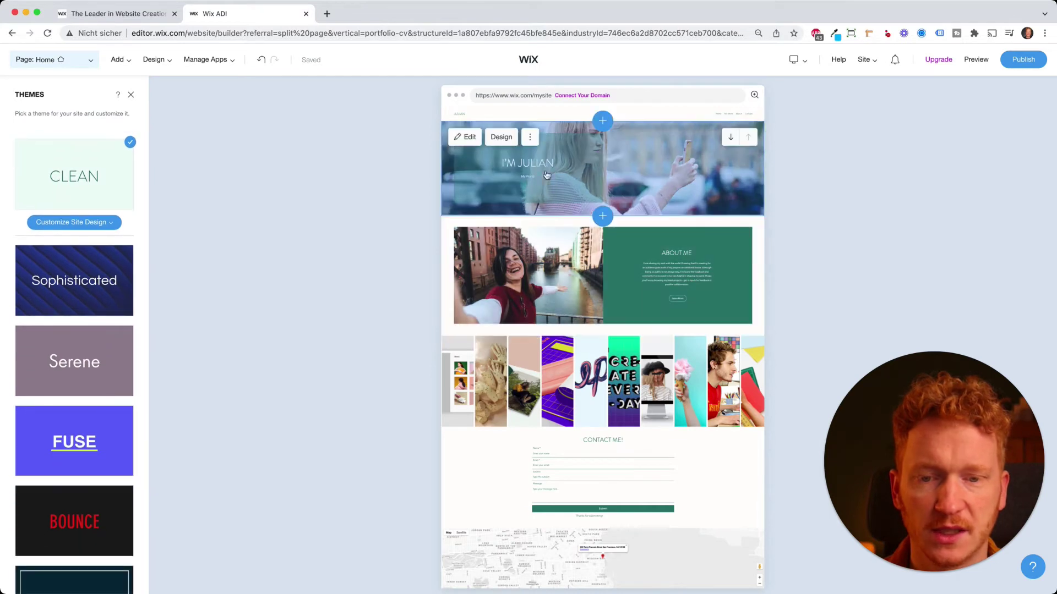
# - Try a dark burgundy main color for the Clean theme
pyautogui.click(88, 225)
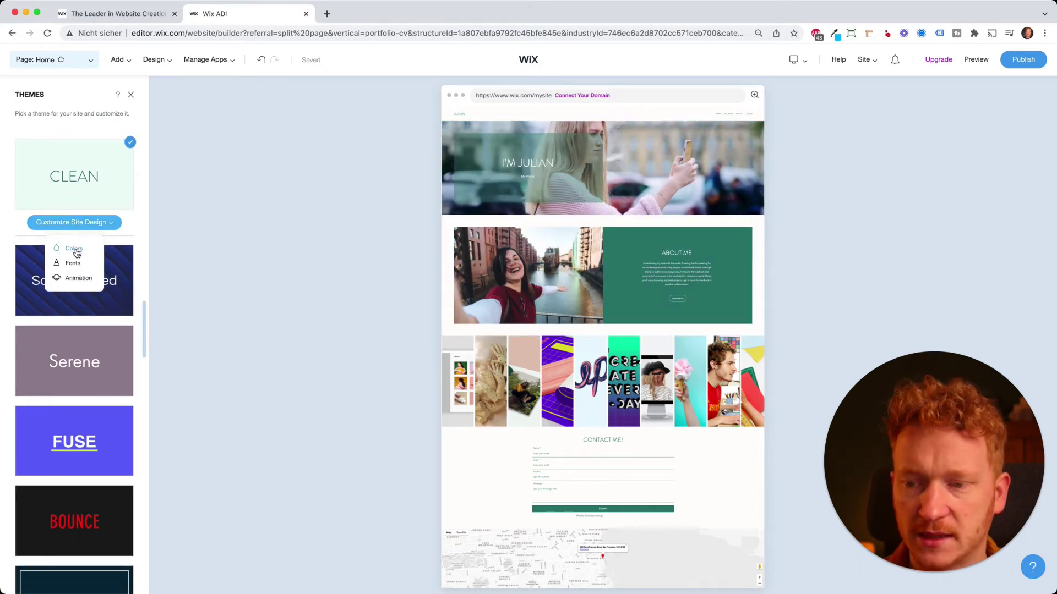
pyautogui.click(77, 253)
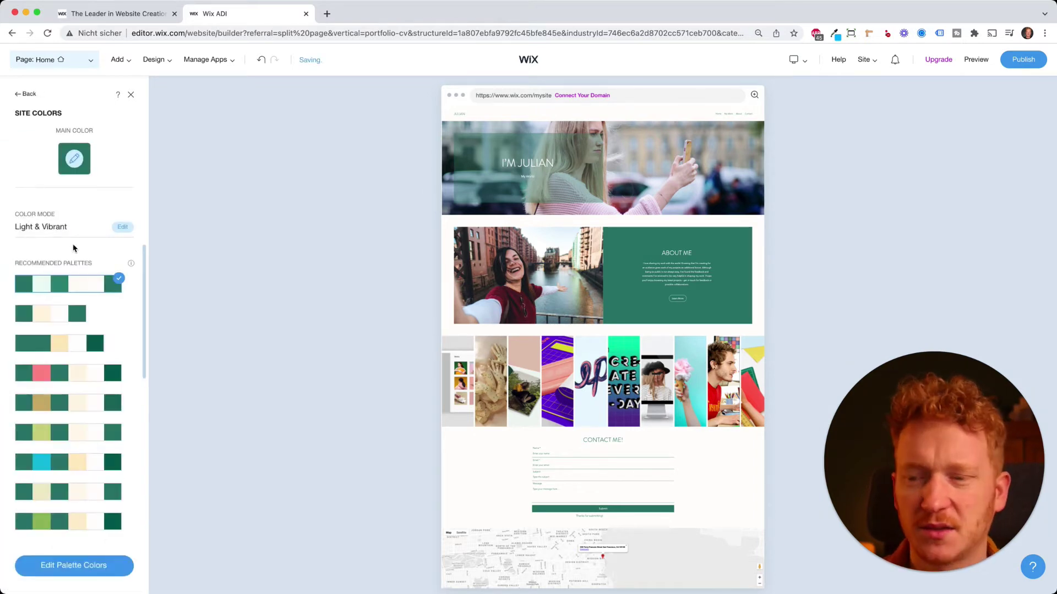
pyautogui.click(76, 164)
pyautogui.click(115, 230)
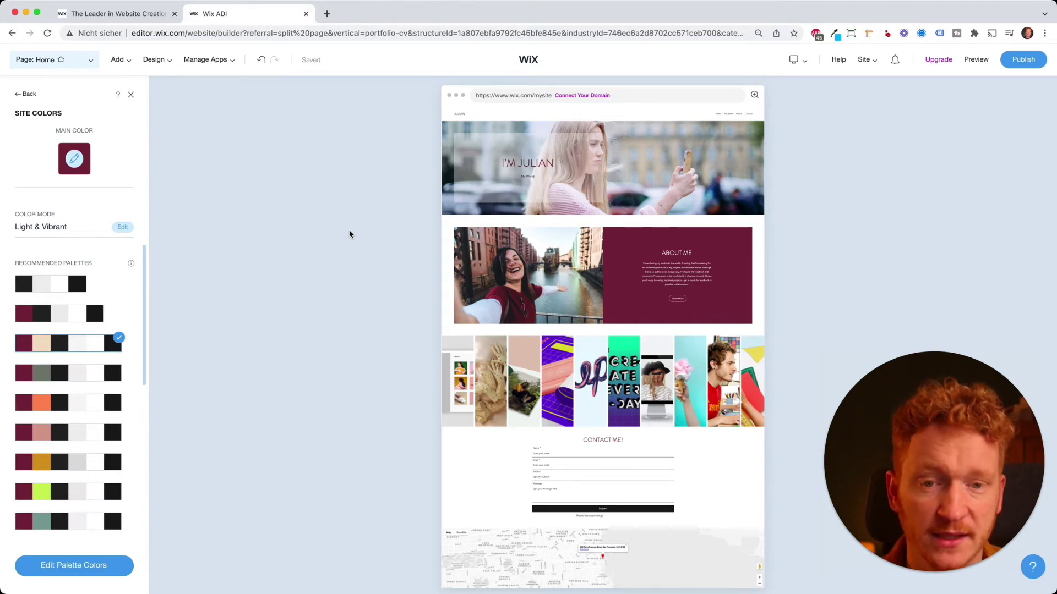
pyautogui.click(80, 166)
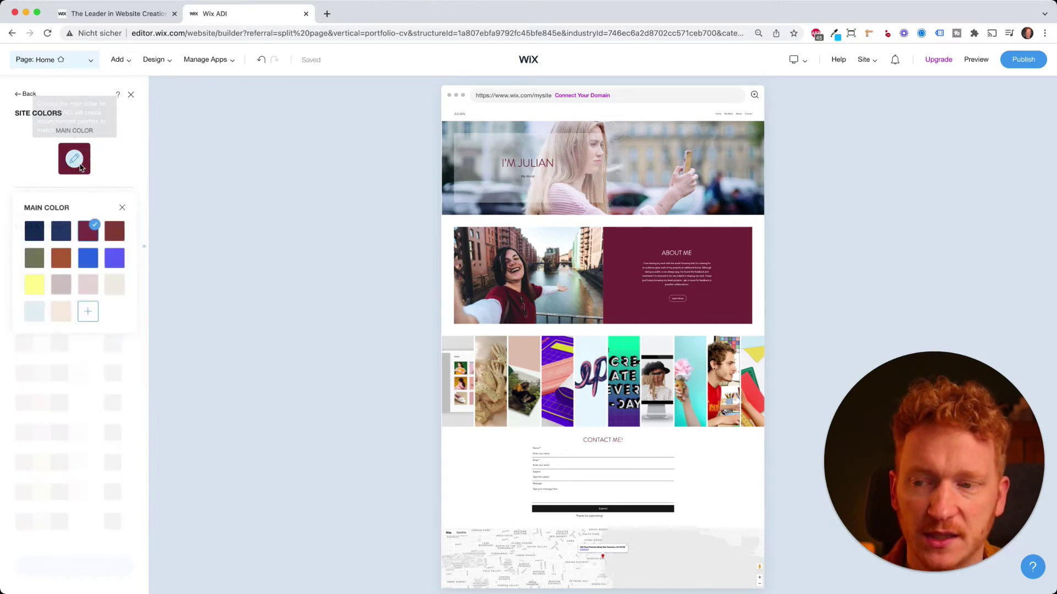
pyautogui.click(259, 154)
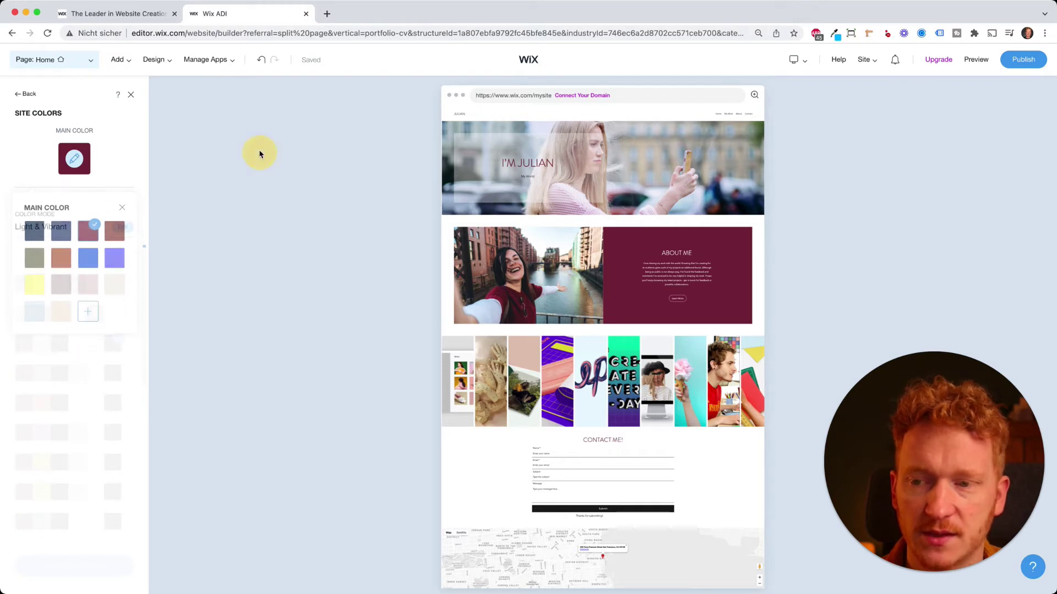
pyautogui.moveTo(534, 249)
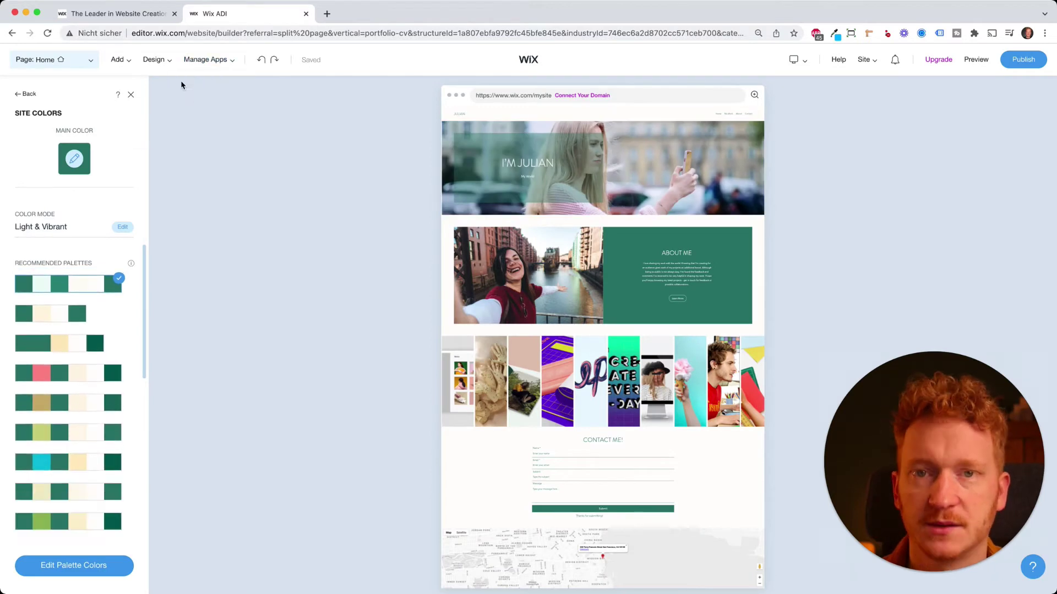
# - Review the site's color palettes and its animation and page transition options
pyautogui.moveTo(161, 66)
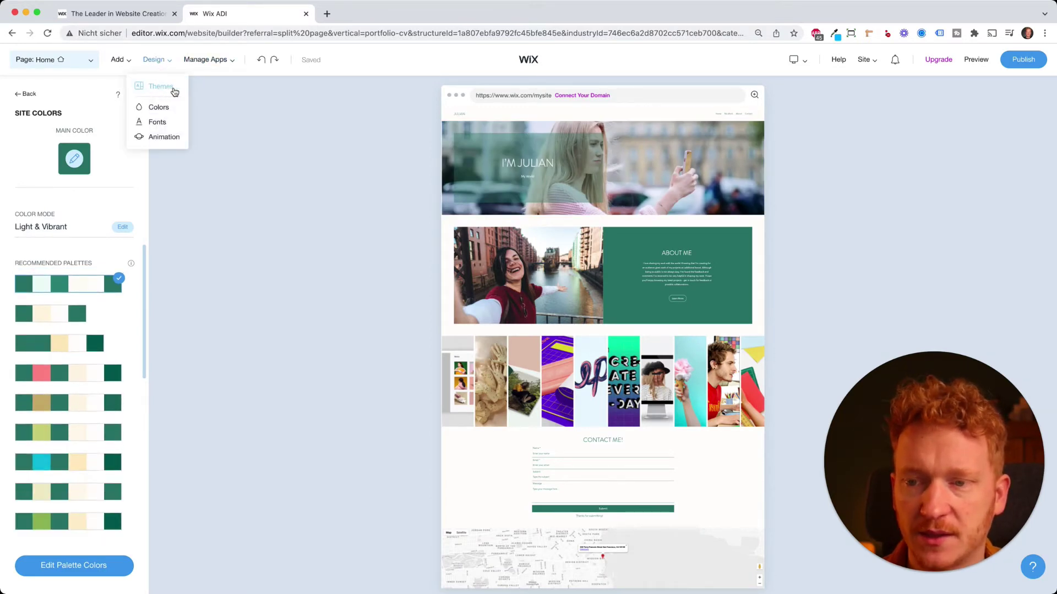
pyautogui.click(161, 113)
pyautogui.moveTo(164, 65)
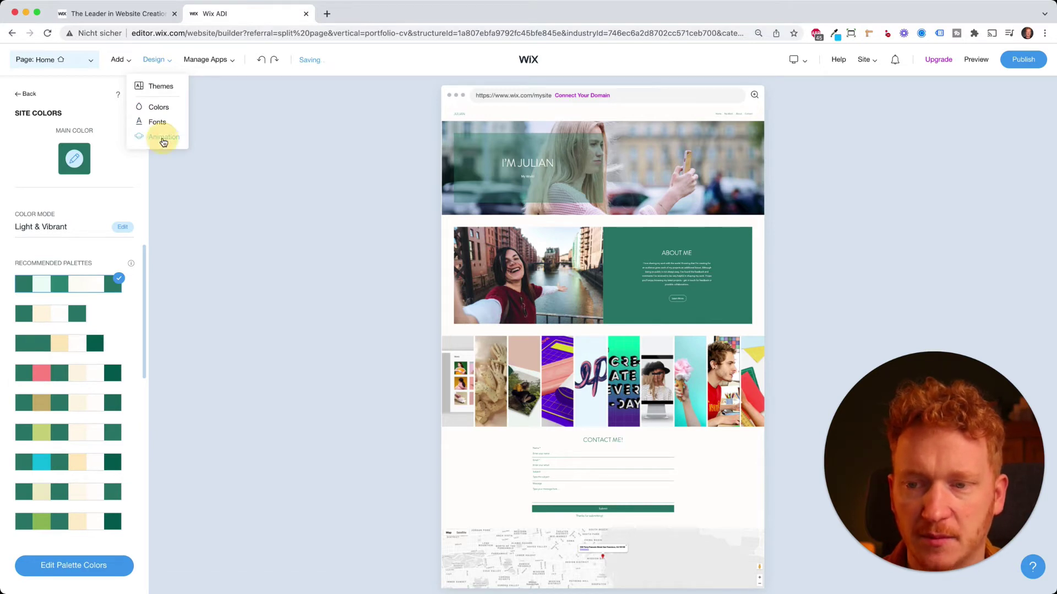
pyautogui.click(164, 139)
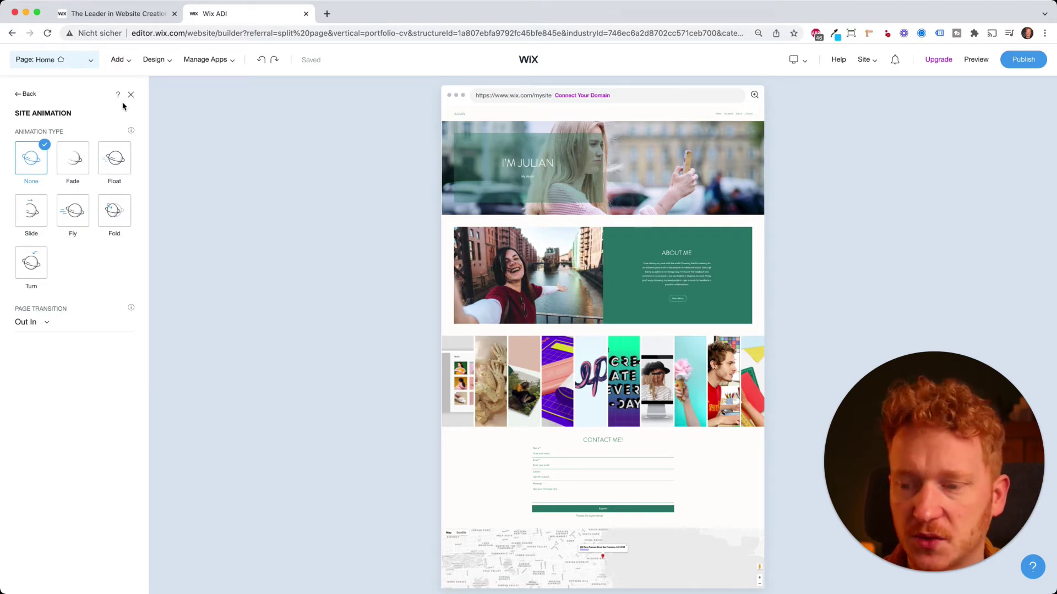
pyautogui.click(19, 92)
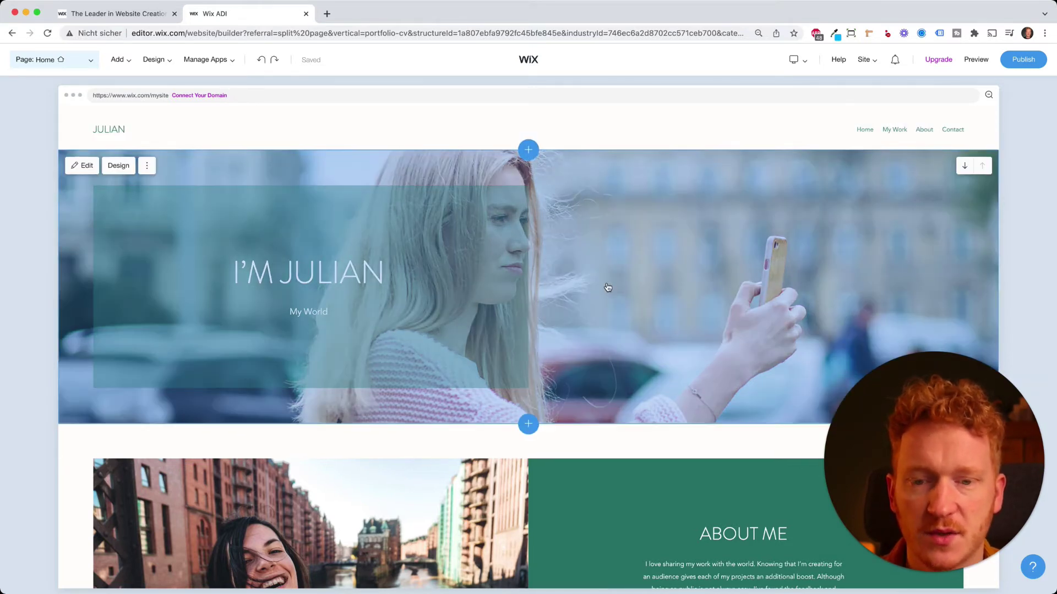
# - Change the homepage Welcome section's title to "Hello I am" followed by the site owner's first name
pyautogui.scroll(-2, 862, 197)
pyautogui.scroll(-3, 730, 315)
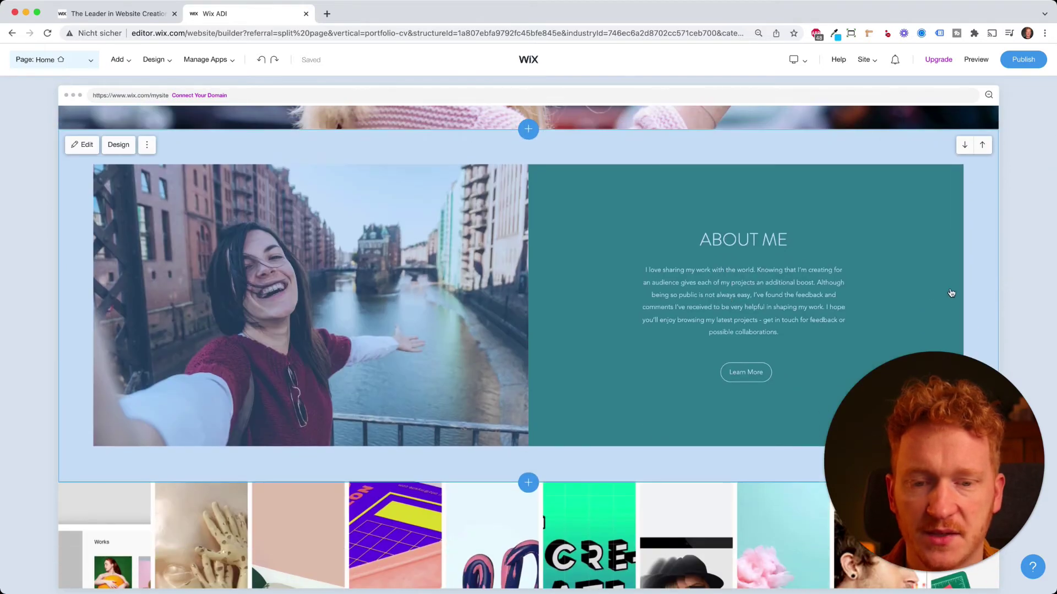
pyautogui.scroll(5, 494, 244)
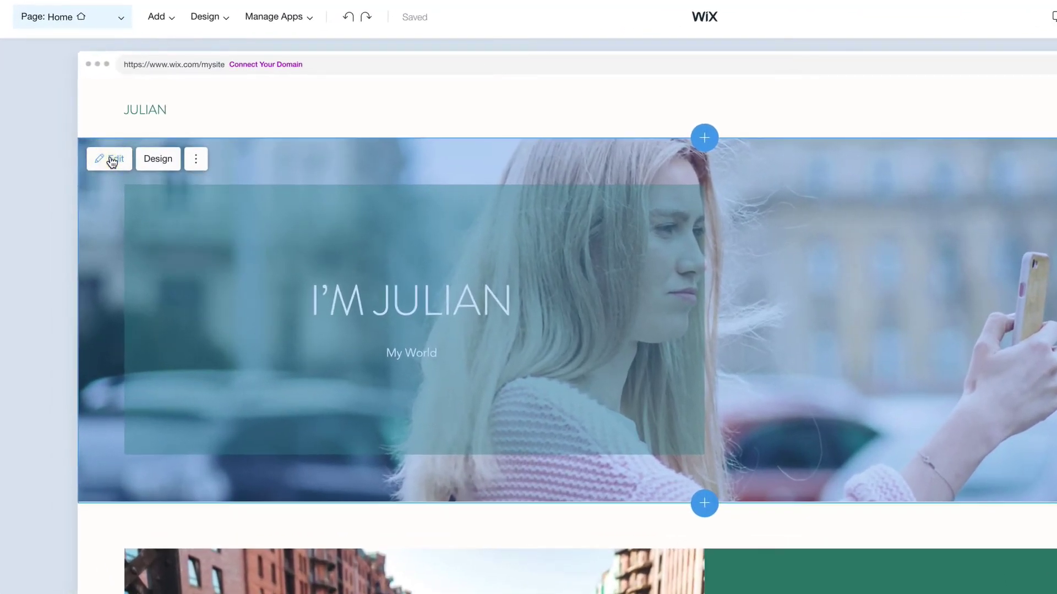
pyautogui.click(83, 166)
pyautogui.moveTo(113, 157)
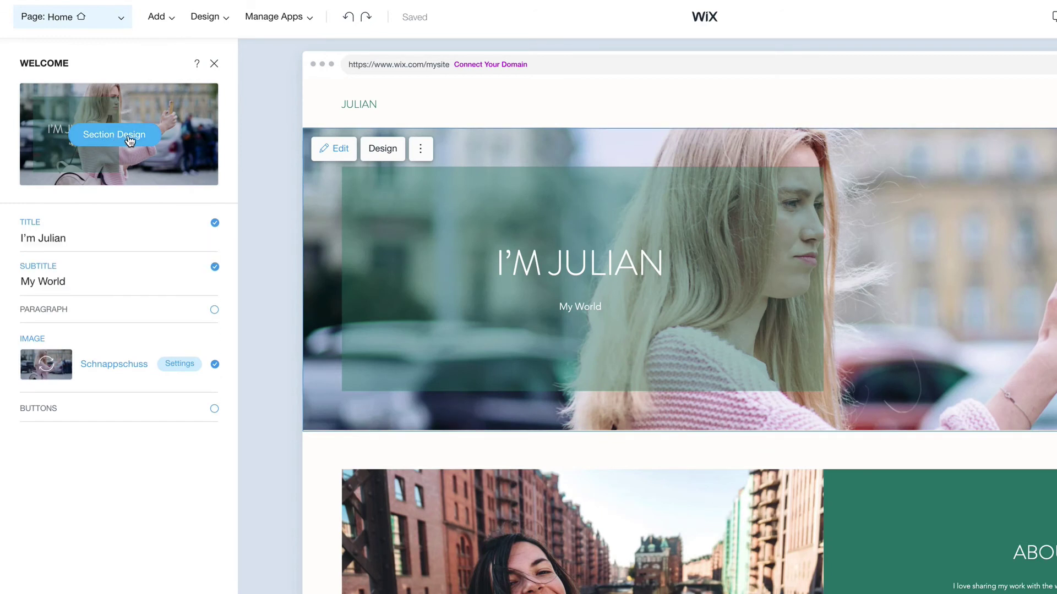
pyautogui.click(80, 238)
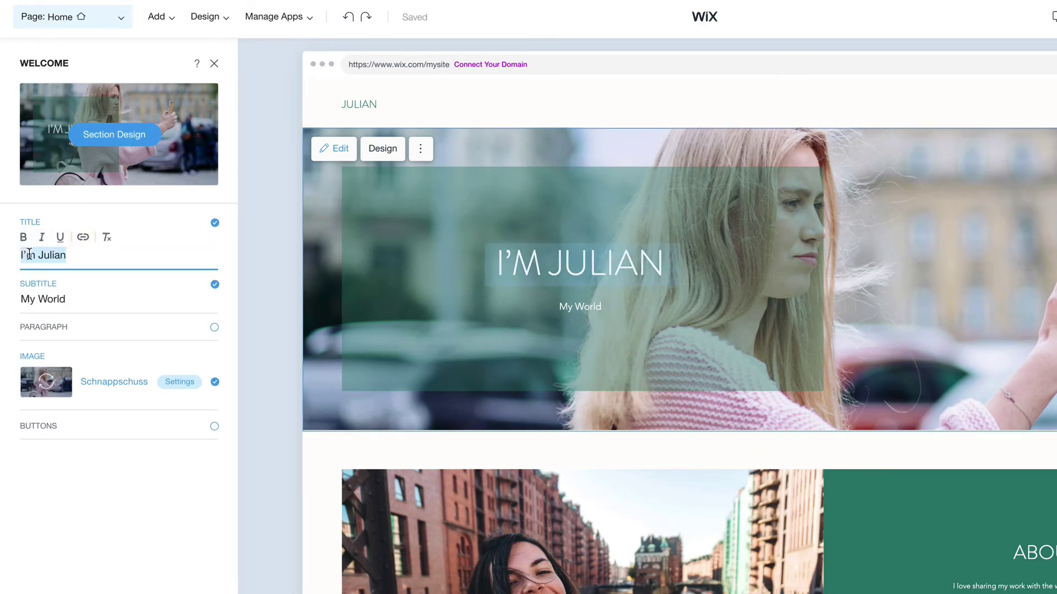
pyautogui.doubleClick(52, 255)
pyautogui.press('BackSpace')
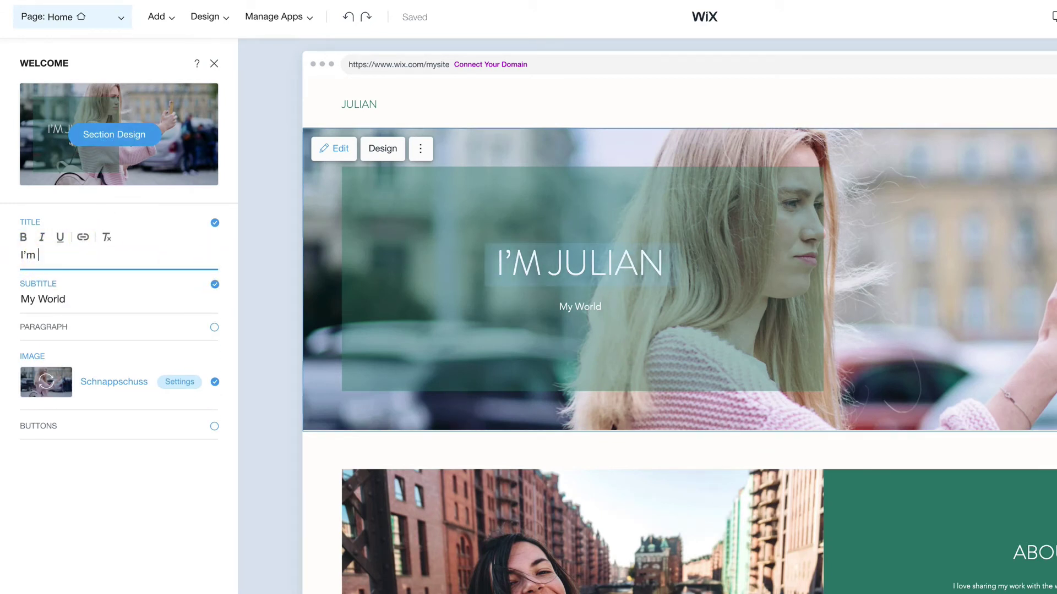
pyautogui.write('Hello')
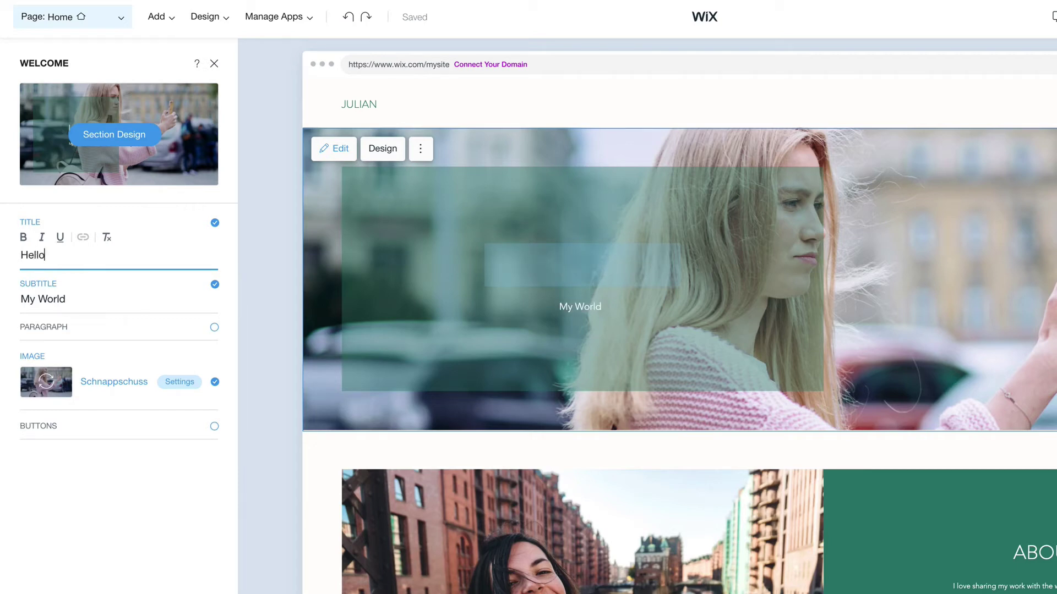
pyautogui.write(' I am Julian')
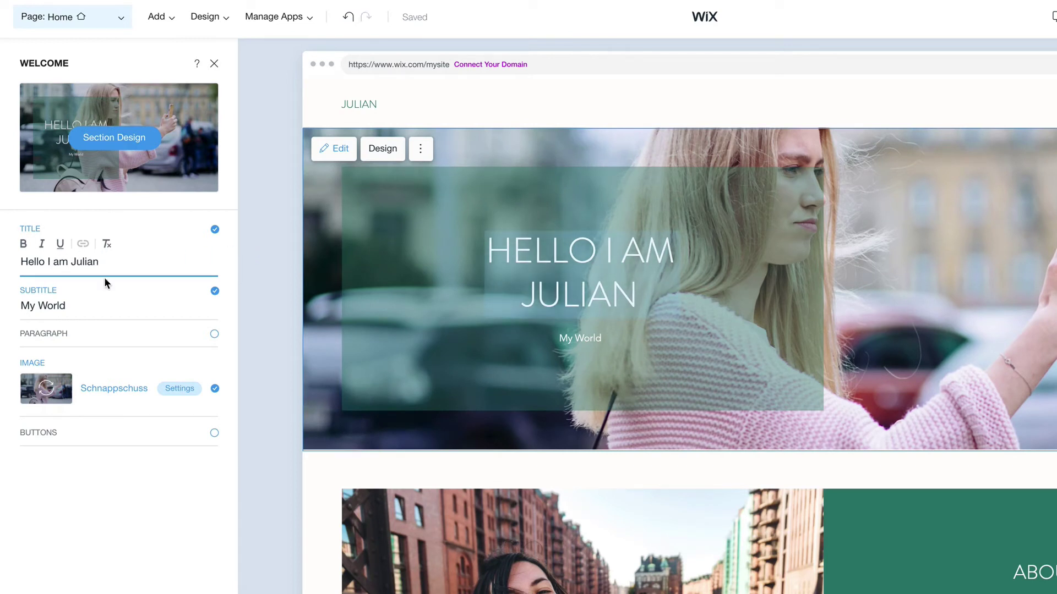
# - Show the Welcome section's paragraph, and replace the section's image with the Unsplash photo of a wine bottle and palm leaves
pyautogui.click(102, 306)
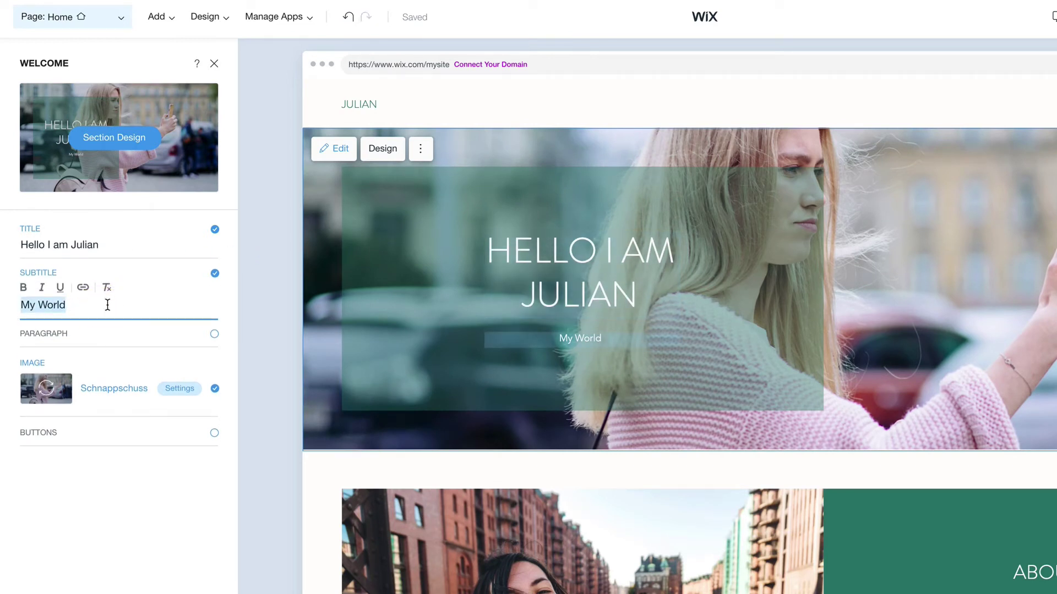
pyautogui.click(214, 335)
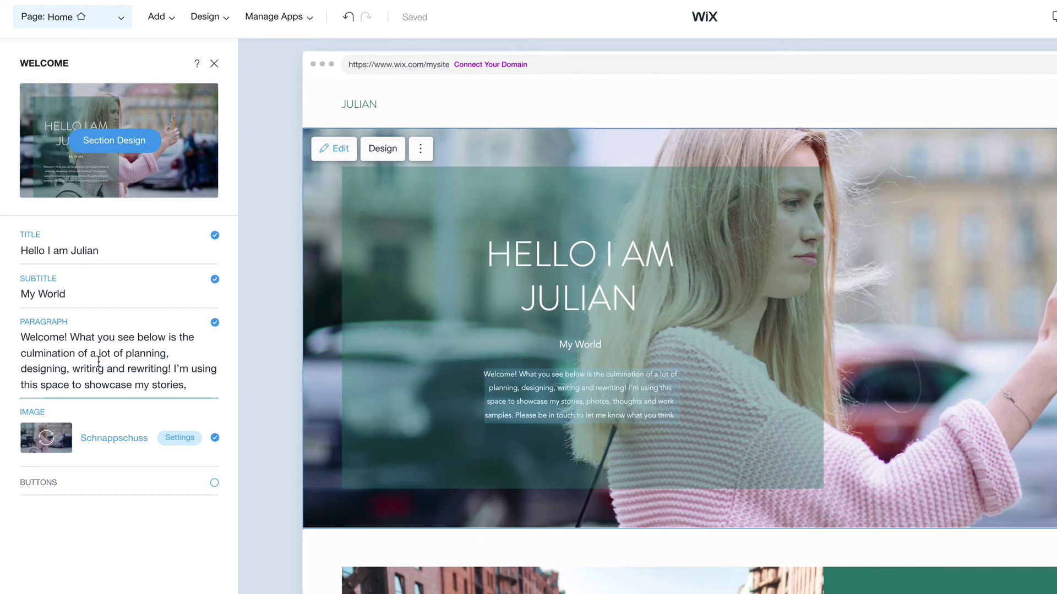
pyautogui.click(49, 440)
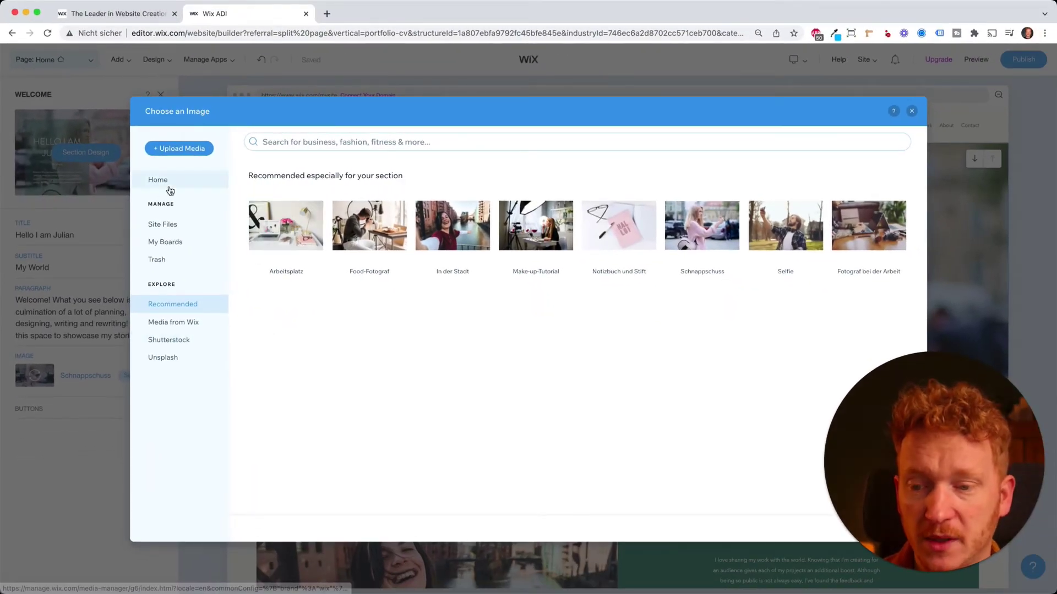
pyautogui.click(196, 323)
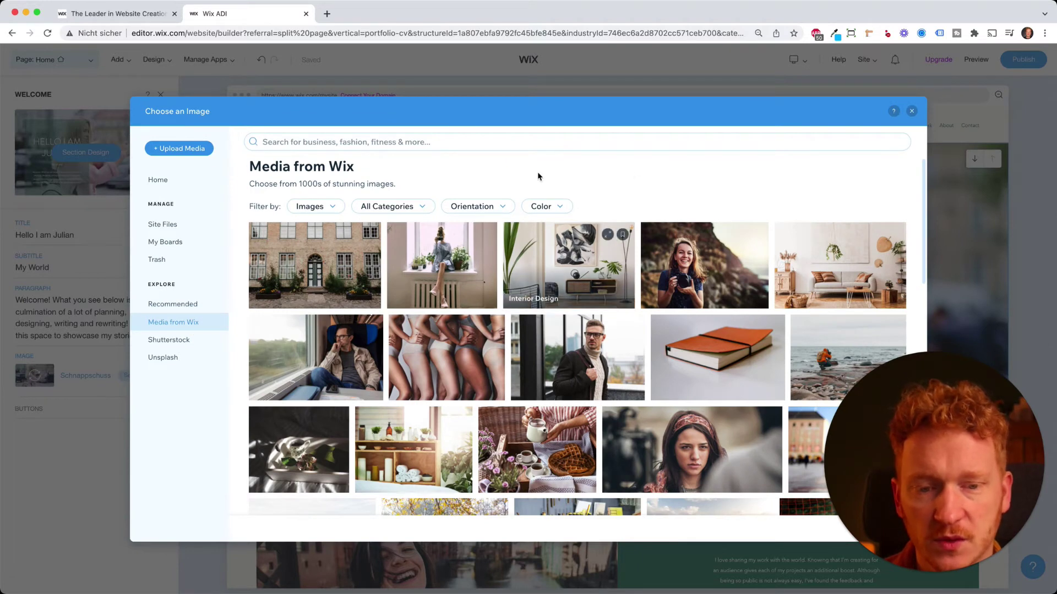
pyautogui.scroll(-1, 330, 247)
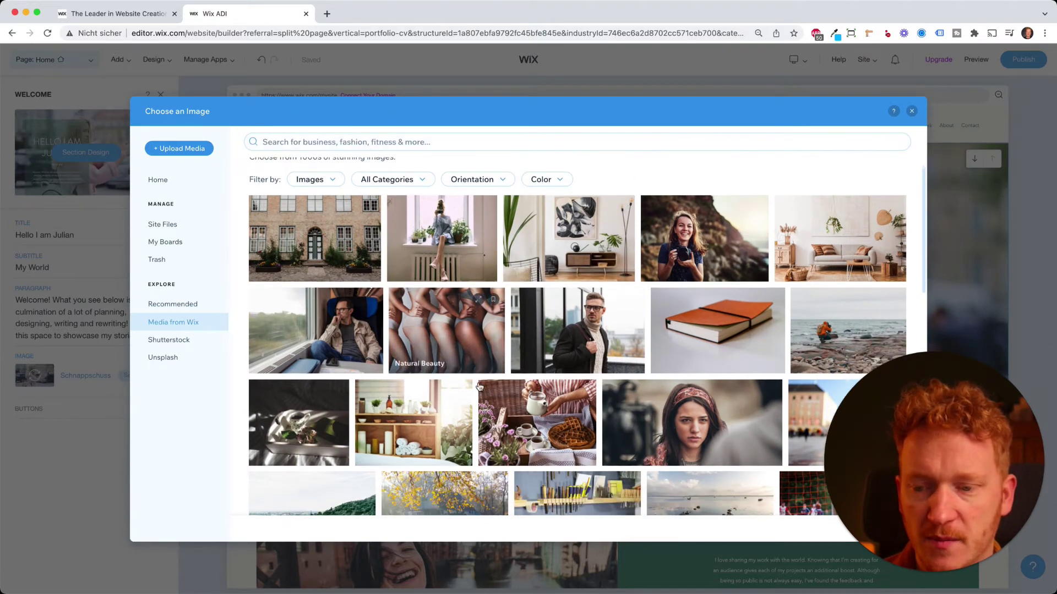
pyautogui.click(180, 364)
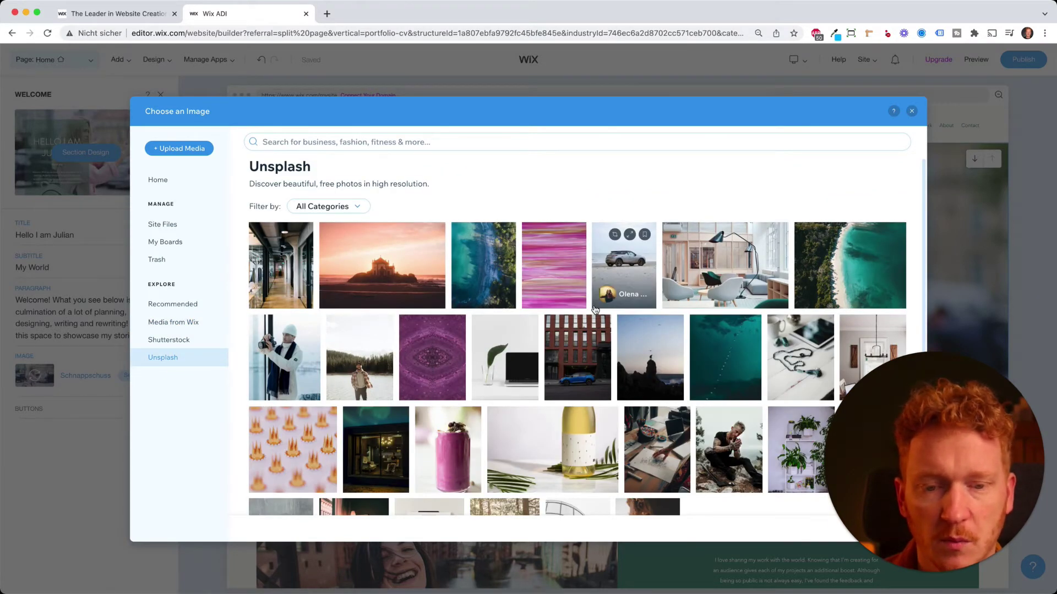
pyautogui.scroll(-3, 547, 388)
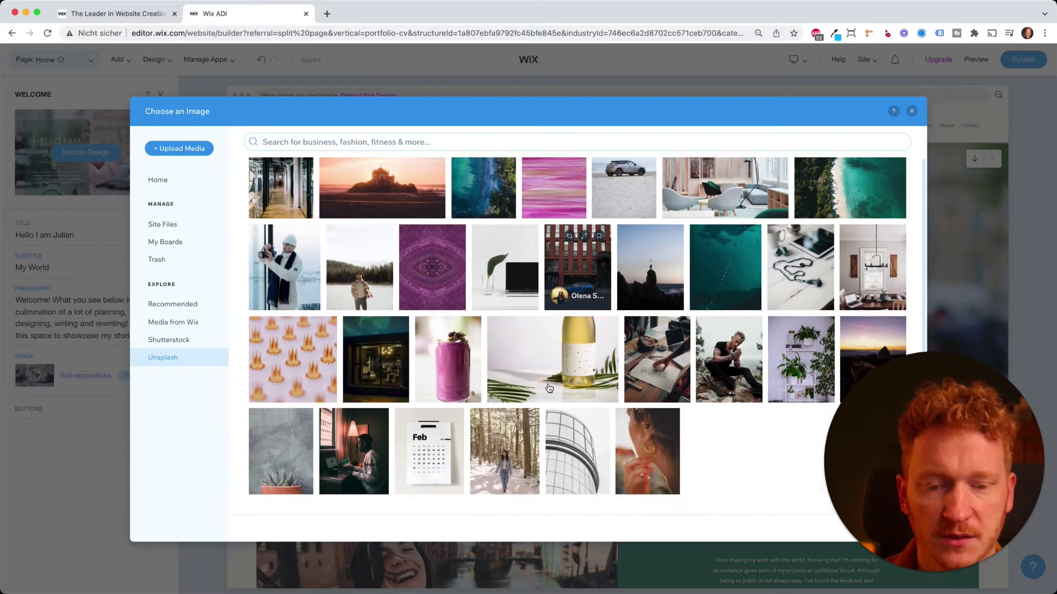
pyautogui.scroll(-1, 541, 355)
pyautogui.scroll(2, 546, 396)
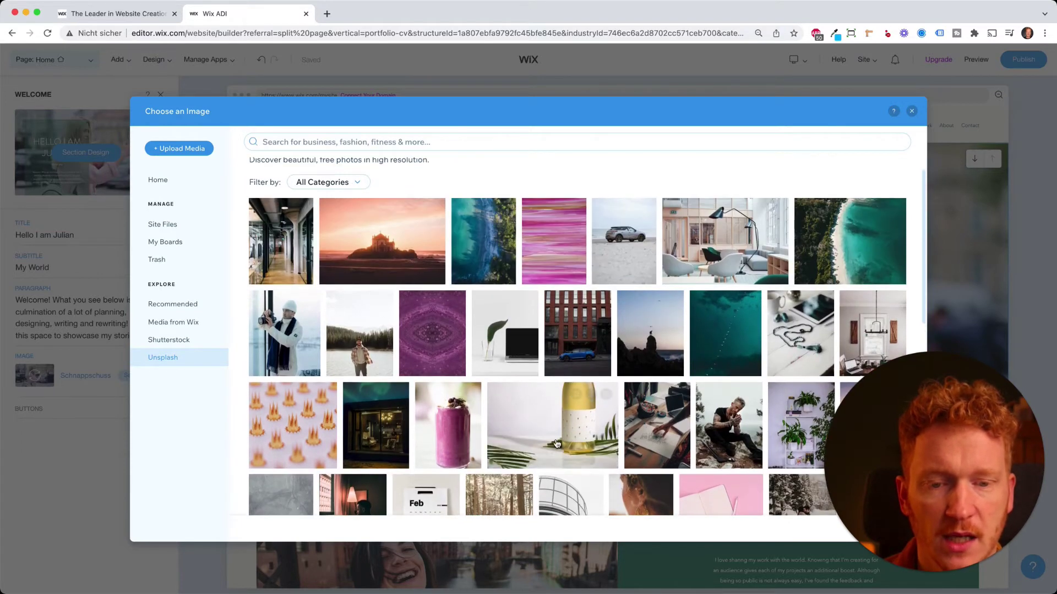
pyautogui.click(550, 424)
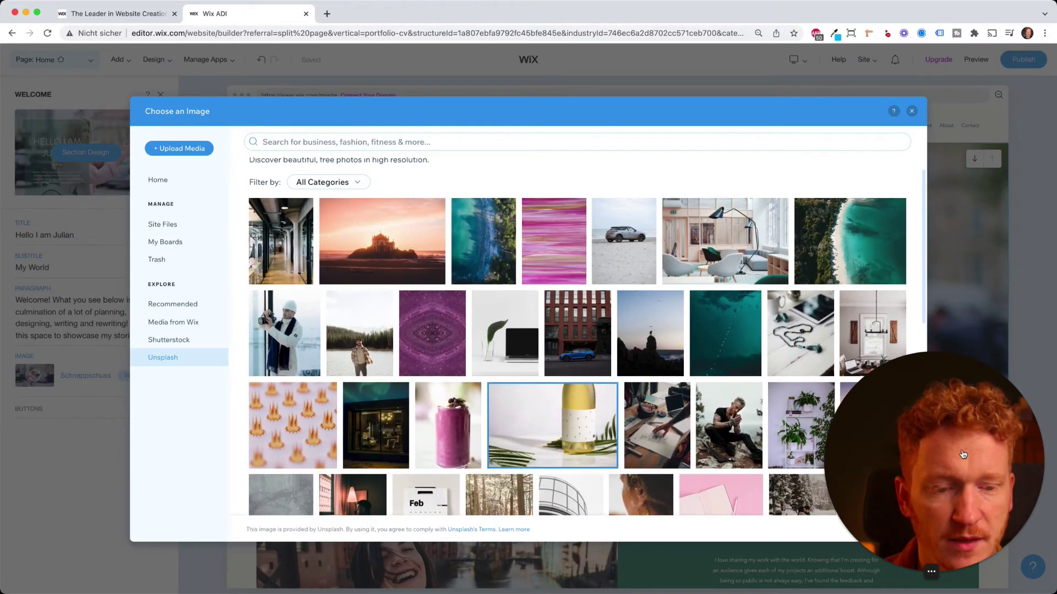
pyautogui.click(911, 530)
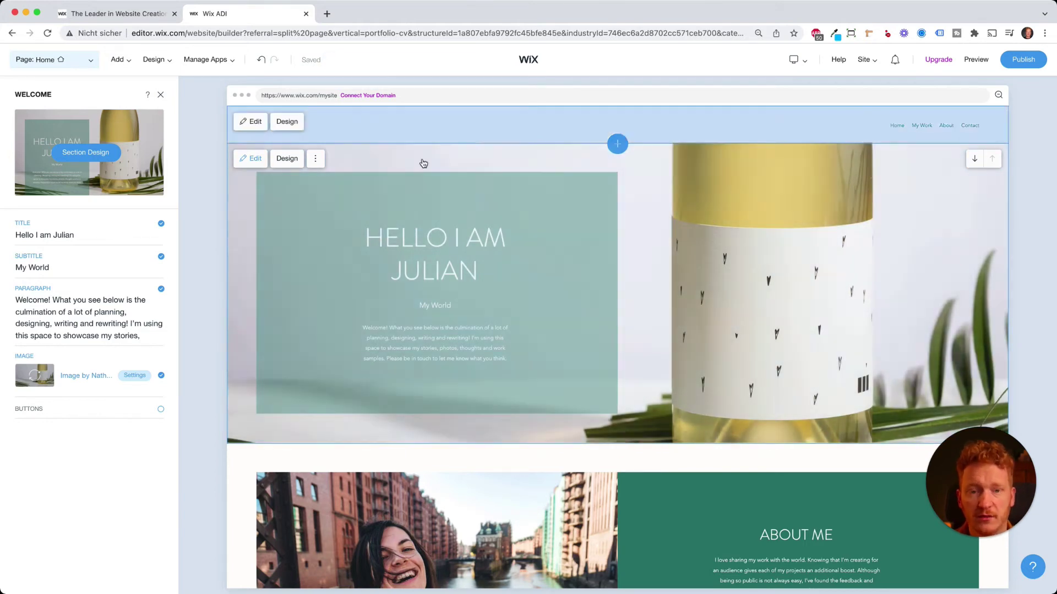
# - Try the recommended Welcome section layout with the image on the left and the text on the right
pyautogui.click(315, 158)
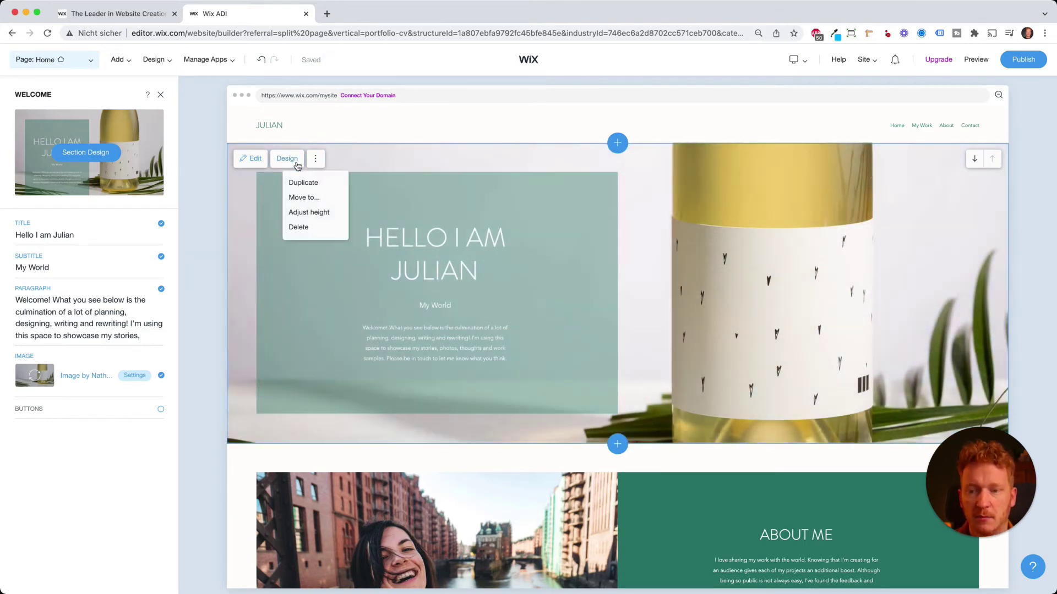
pyautogui.click(289, 164)
pyautogui.click(288, 159)
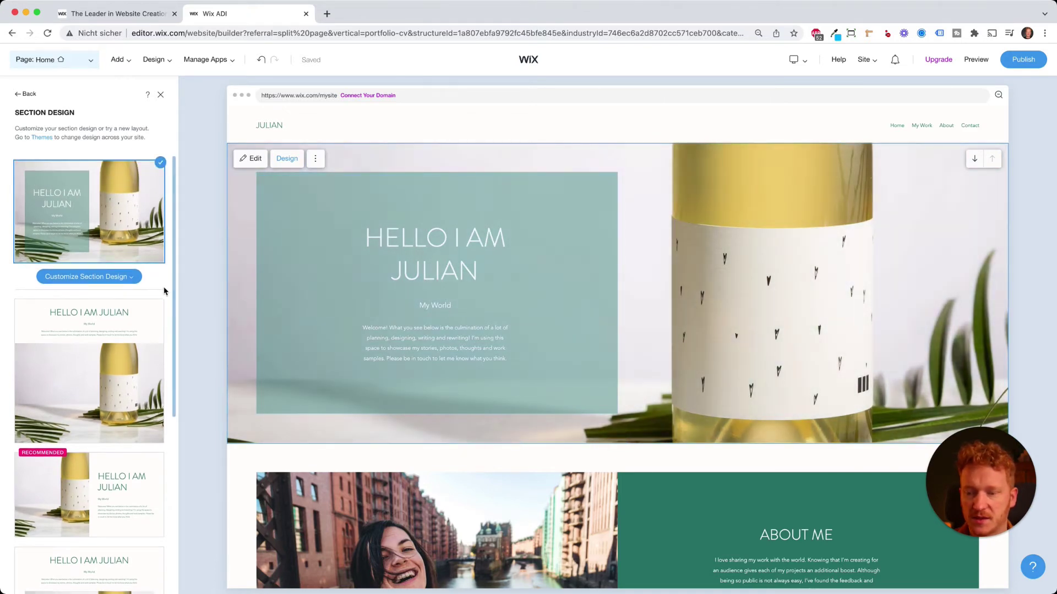
pyautogui.scroll(-3, 164, 292)
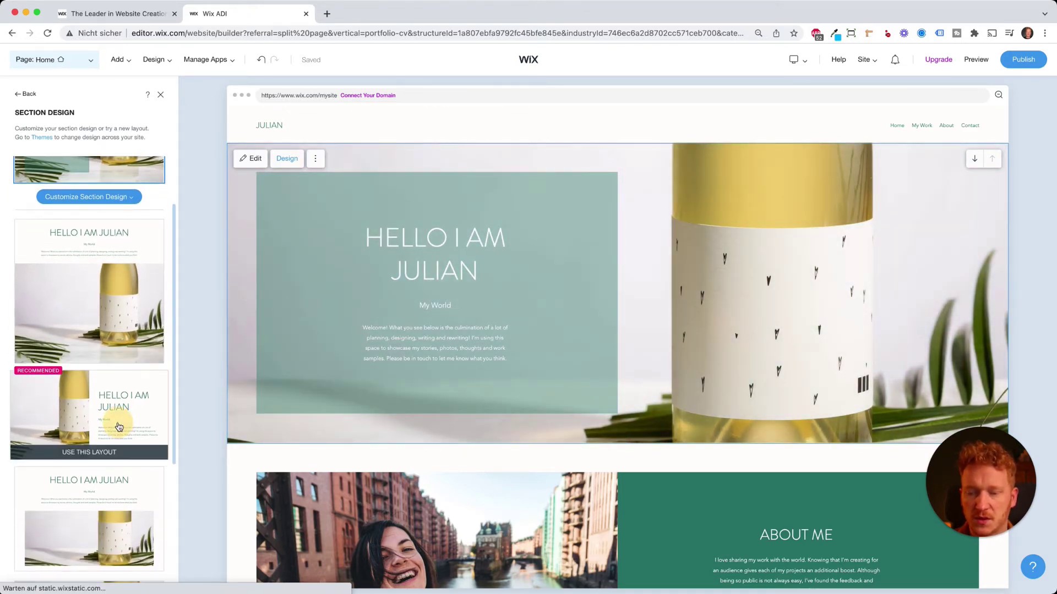
pyautogui.click(119, 427)
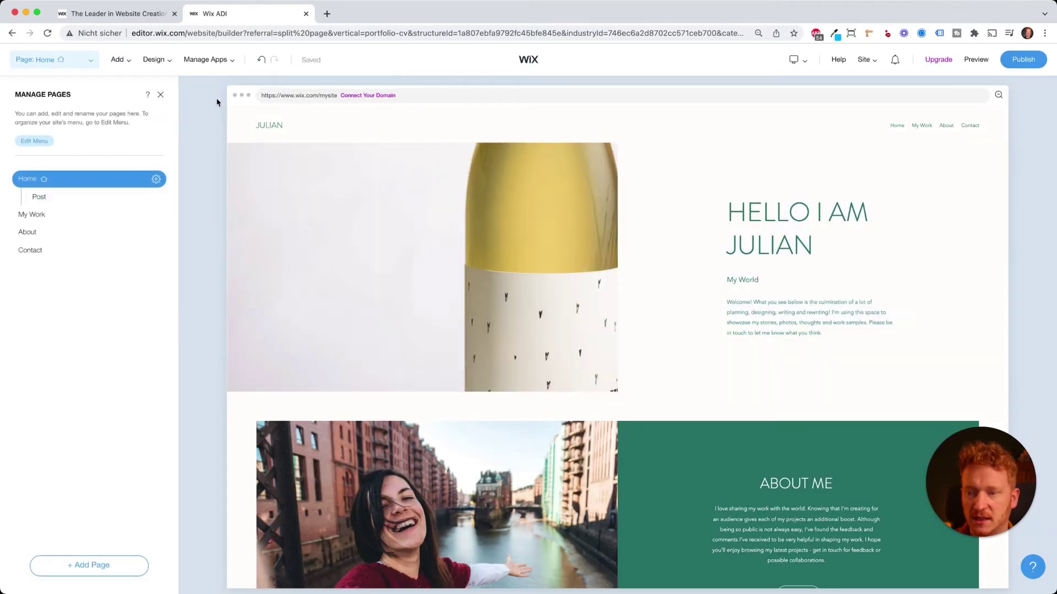
# - Try the recommended Welcome section layout with centred text on the left and the image on the right
pyautogui.click(287, 158)
pyautogui.scroll(-5, 91, 330)
pyautogui.scroll(-5, 105, 281)
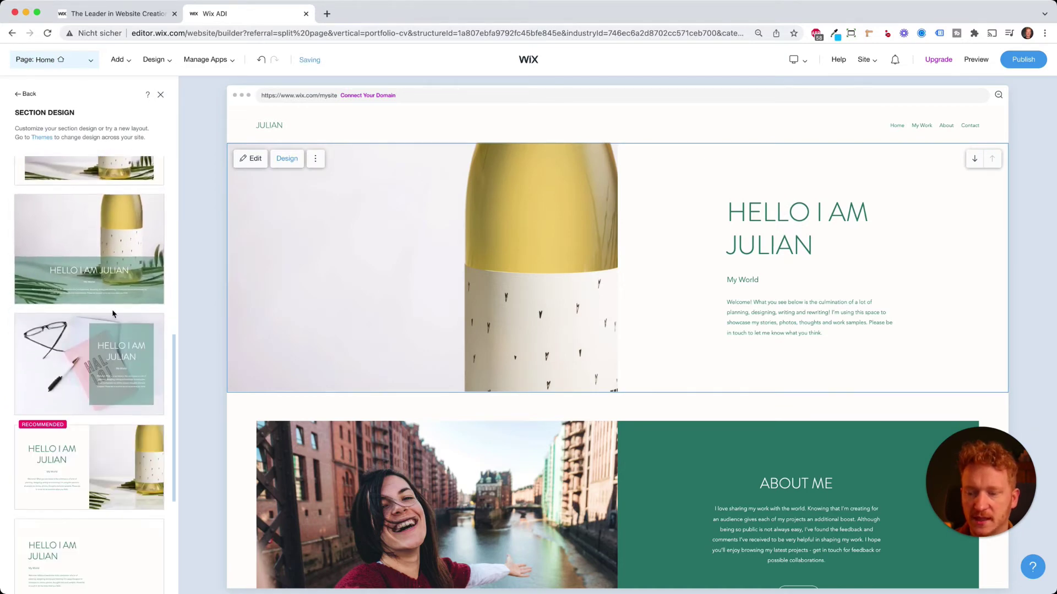
pyautogui.click(117, 296)
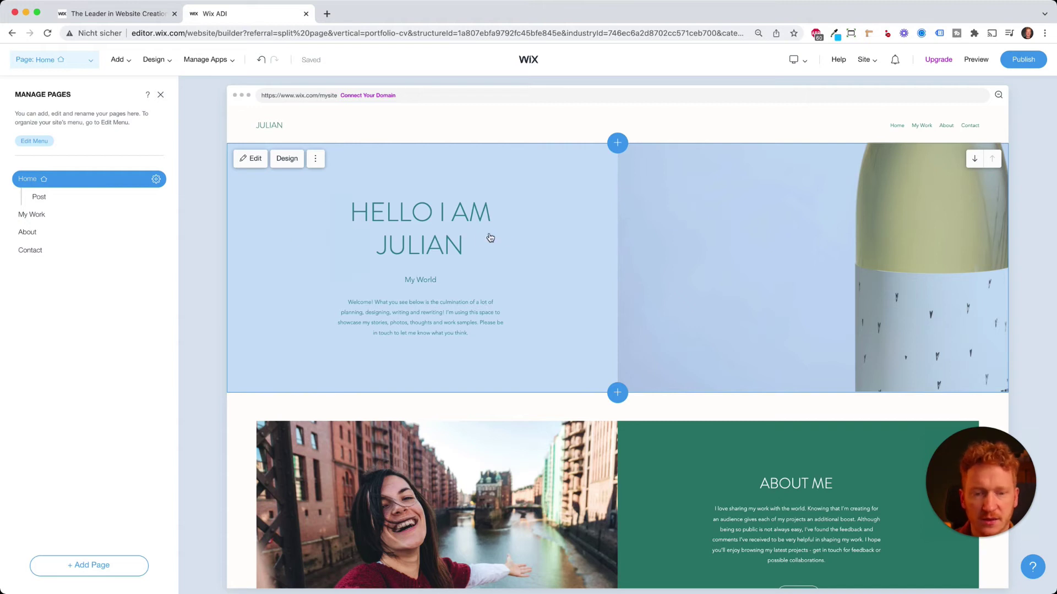
# - Apply the Welcome section layout with a translucent green text box over the full-width image
pyautogui.click(736, 241)
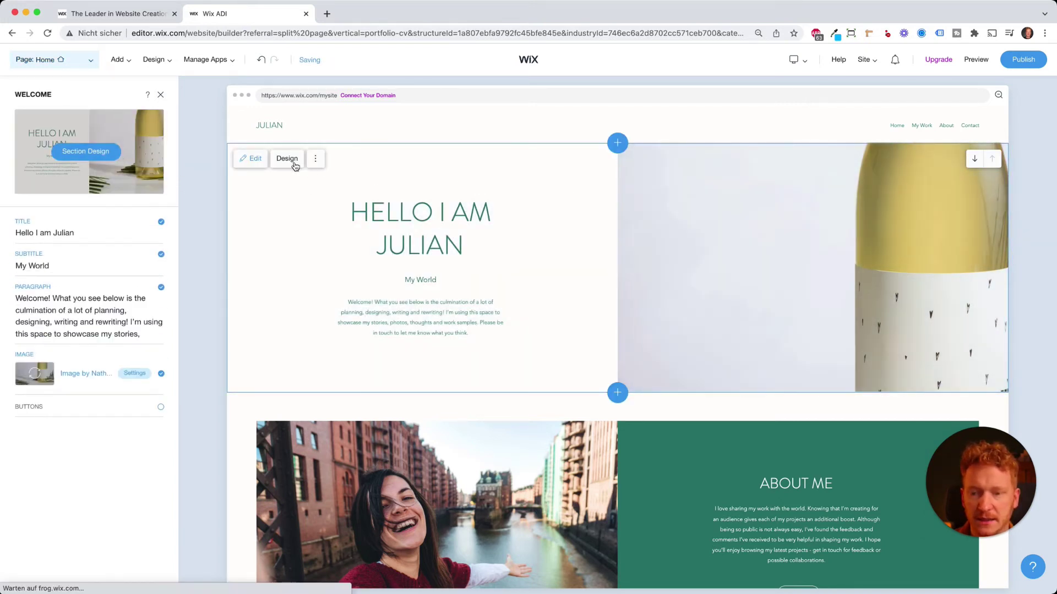
pyautogui.click(288, 159)
pyautogui.click(143, 336)
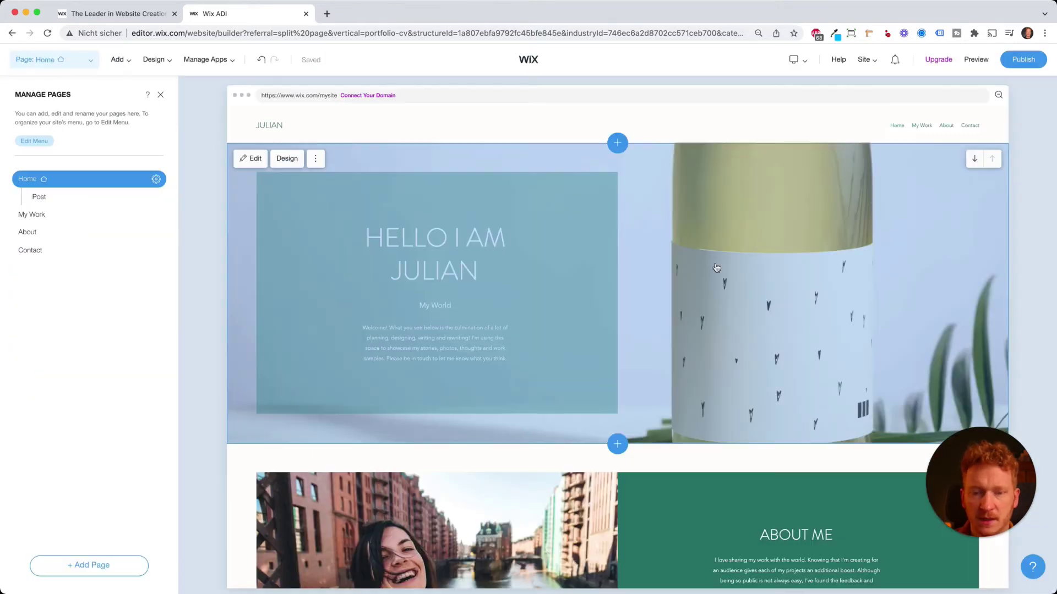
# - Review the About Me section's content and its button's link types, including Page, Lightbox, Web Address, Email and Phone
pyautogui.scroll(-5, 693, 214)
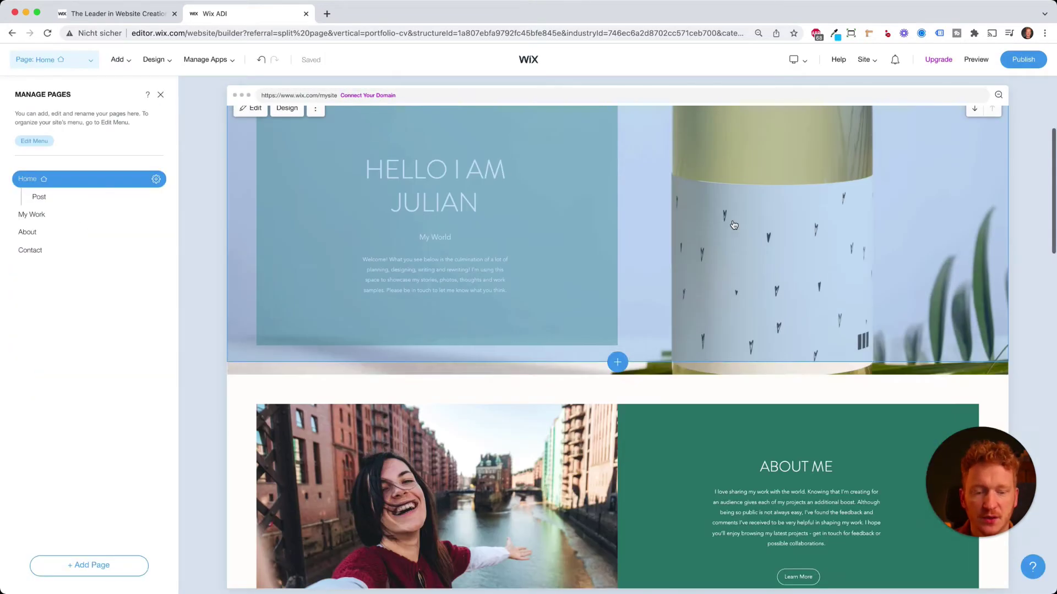
pyautogui.click(767, 368)
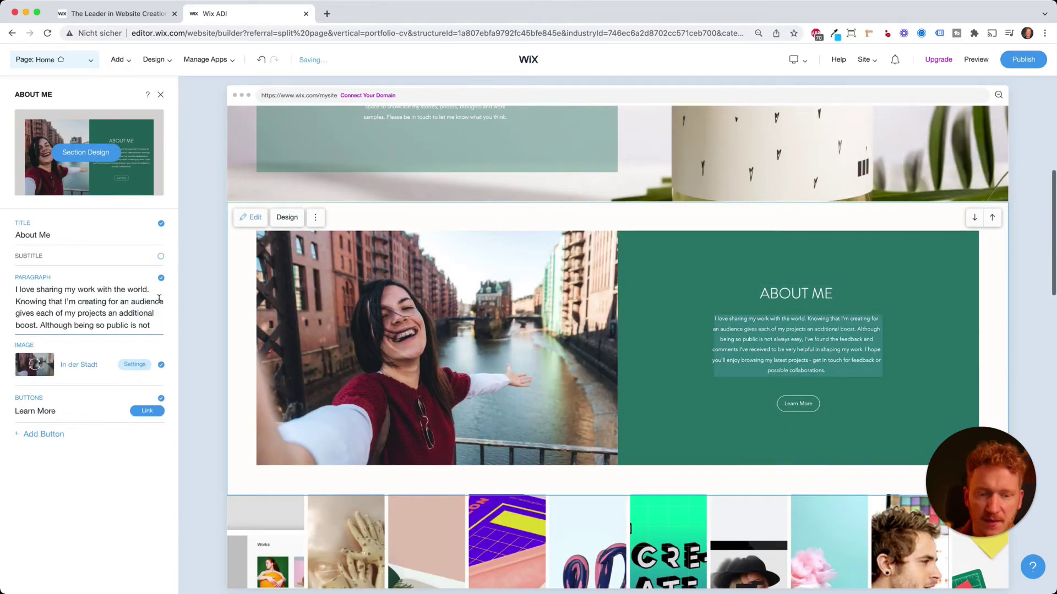
pyautogui.scroll(-3, 456, 347)
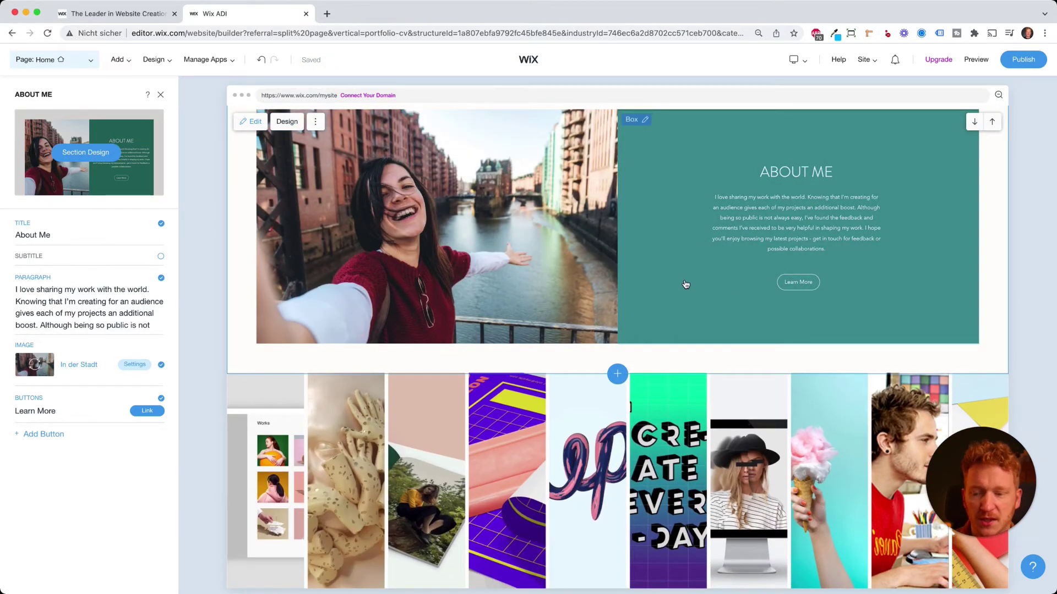
pyautogui.click(147, 413)
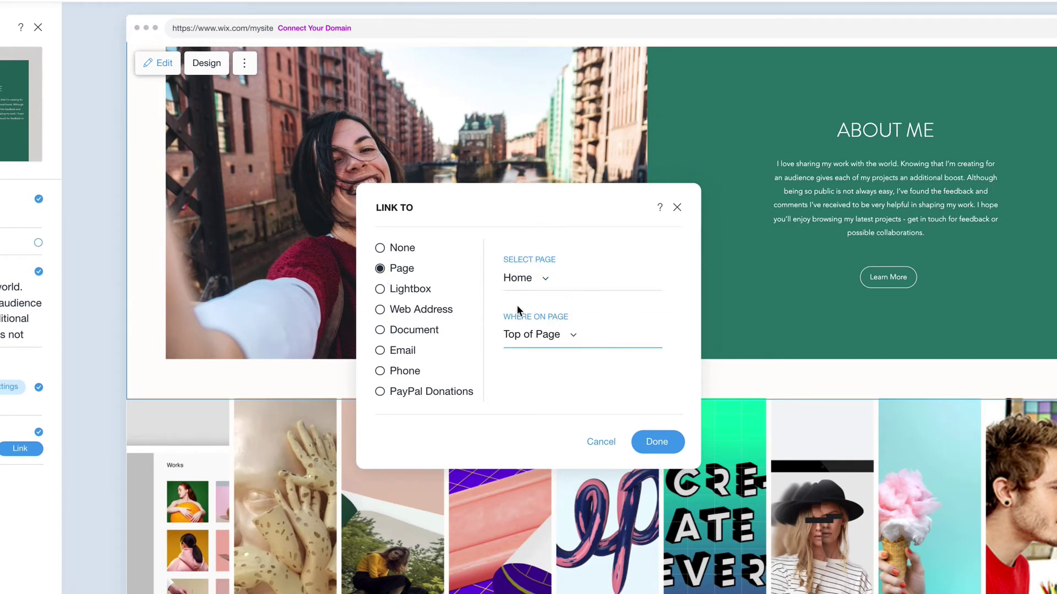
pyautogui.click(417, 291)
pyautogui.click(424, 310)
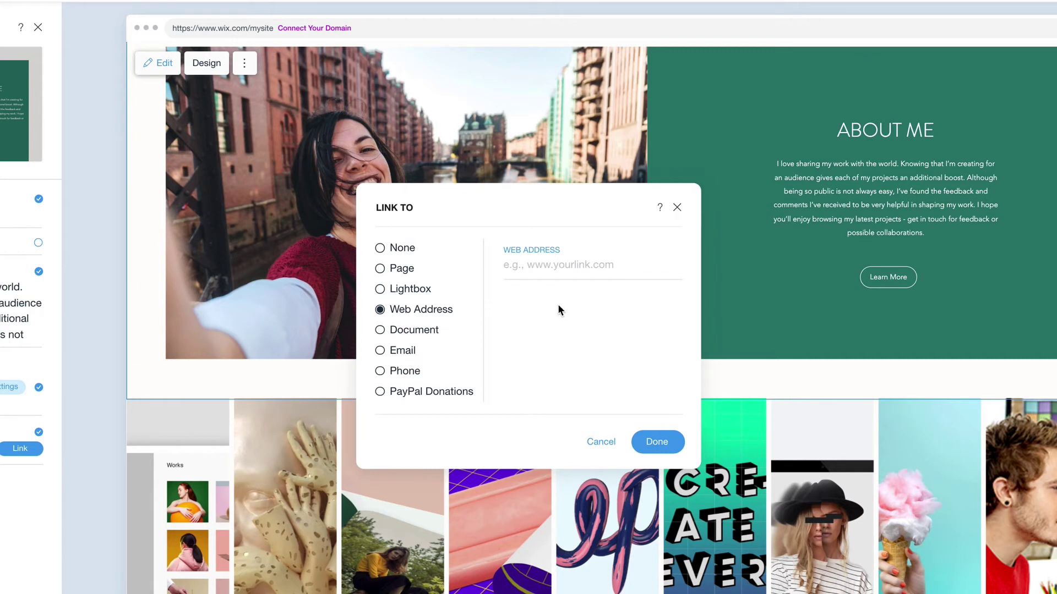
pyautogui.click(537, 265)
pyautogui.click(400, 350)
pyautogui.click(394, 372)
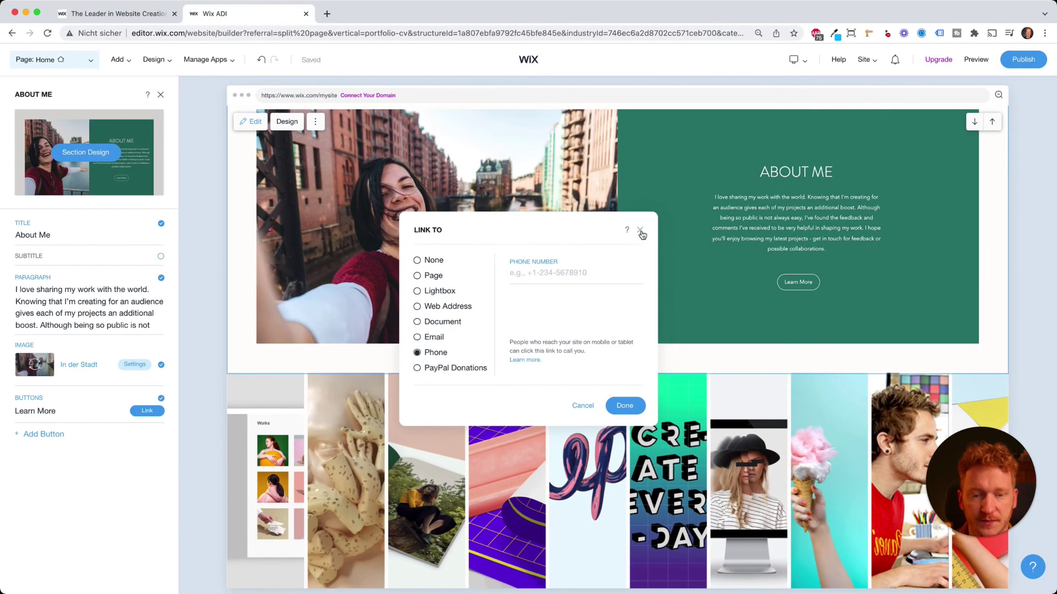
pyautogui.click(640, 231)
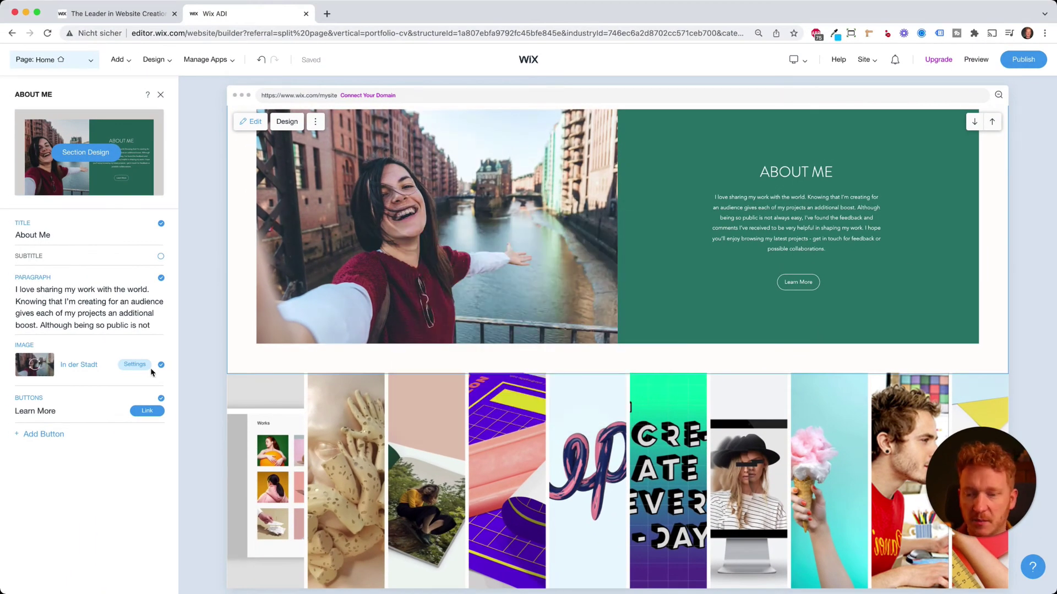
# - Add a Video Player section between the homepage's Welcome and About Me sections
pyautogui.scroll(2, 727, 275)
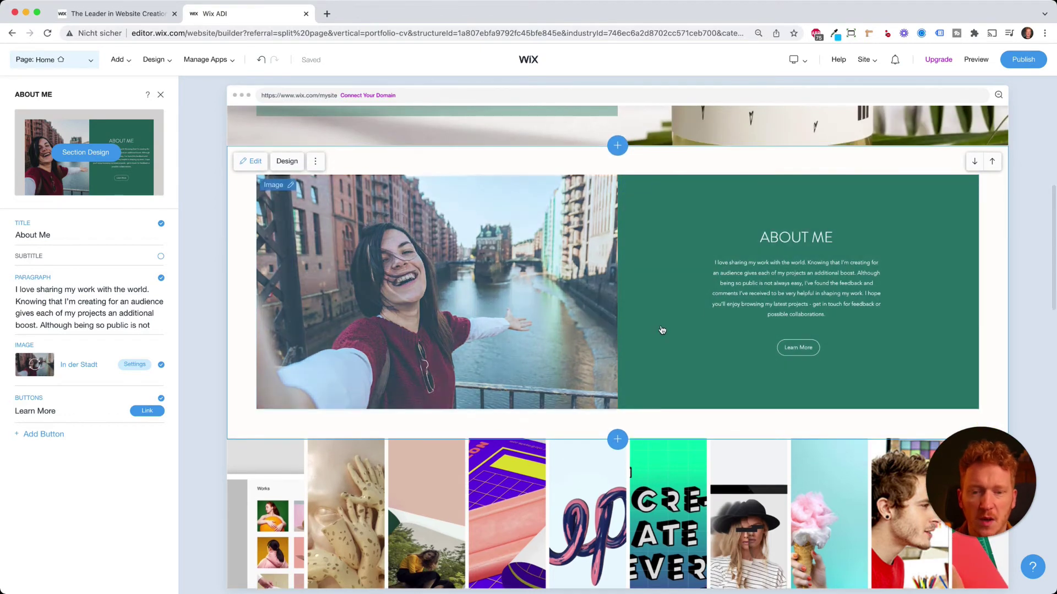
pyautogui.click(318, 165)
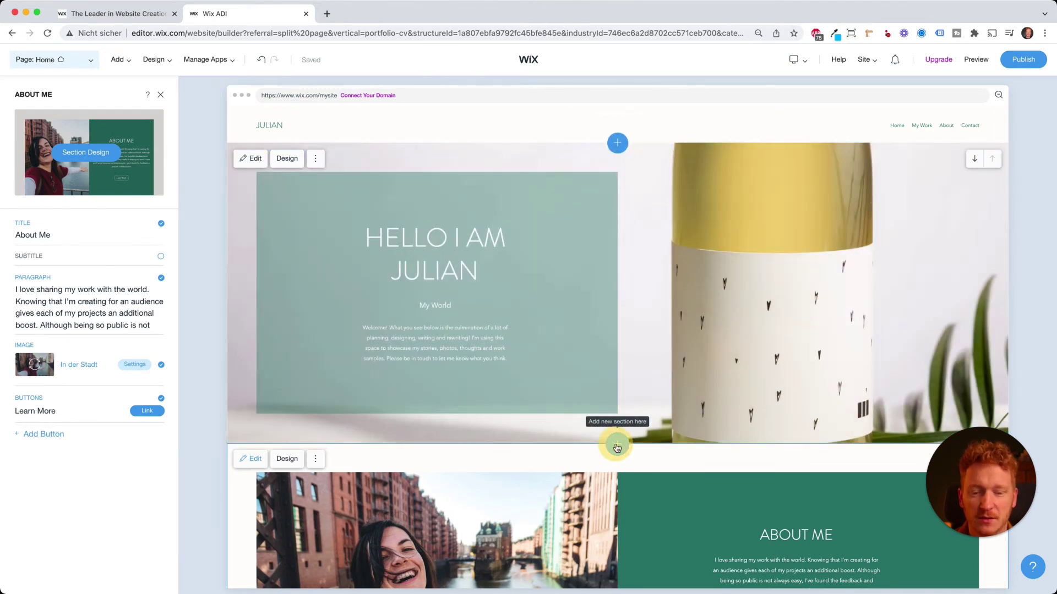
pyautogui.click(617, 445)
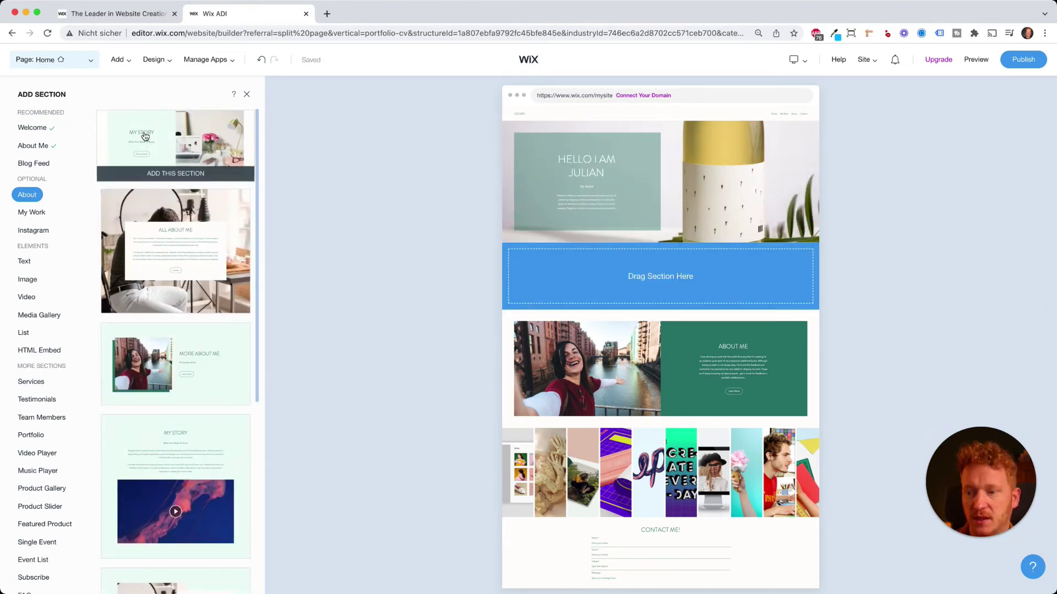
pyautogui.scroll(-1, 44, 213)
pyautogui.scroll(-3, 34, 223)
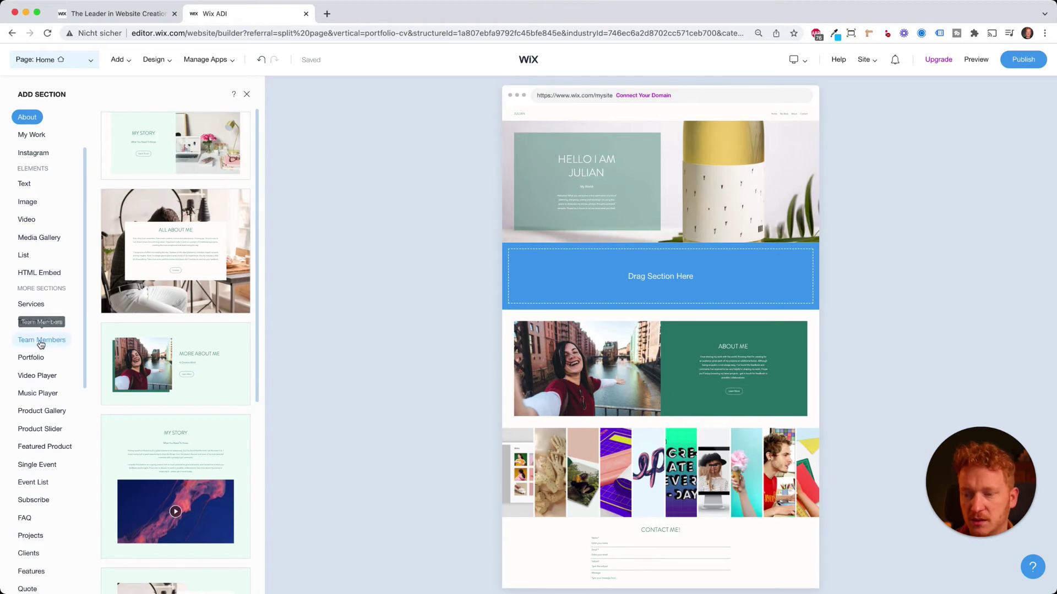
pyautogui.scroll(-1, 40, 337)
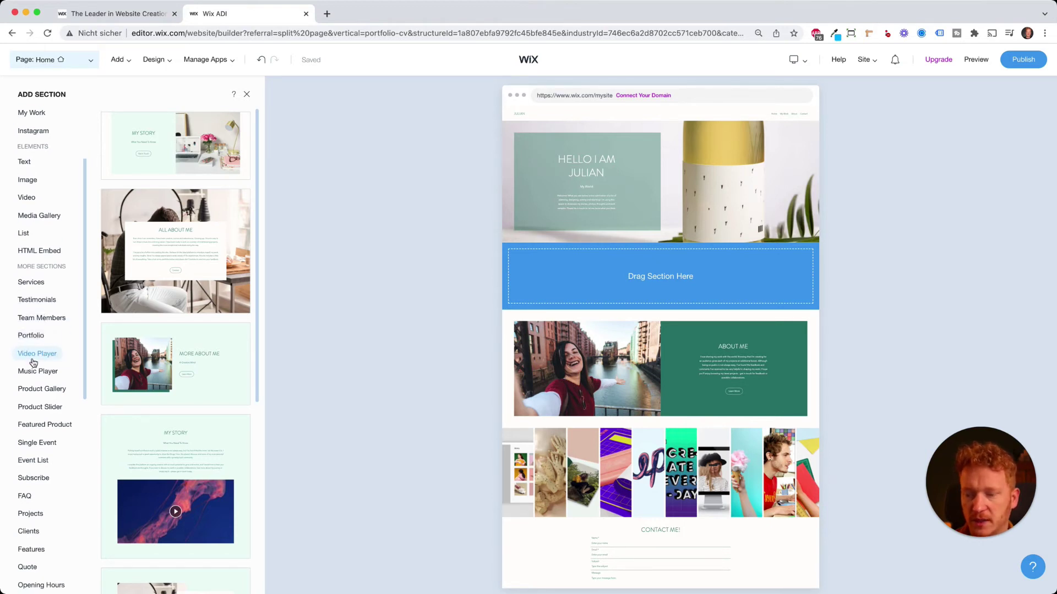
pyautogui.click(33, 355)
# - Add a Video section with a centred video on a green background directly below the homepage's Welcome section
pyautogui.scroll(-10, 31, 318)
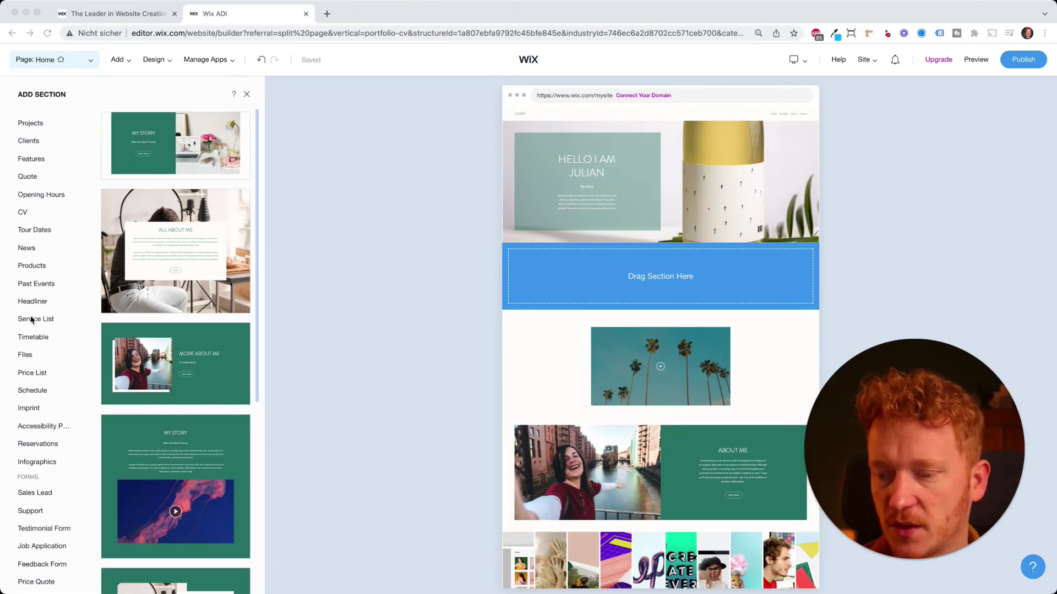
pyautogui.scroll(5, 32, 319)
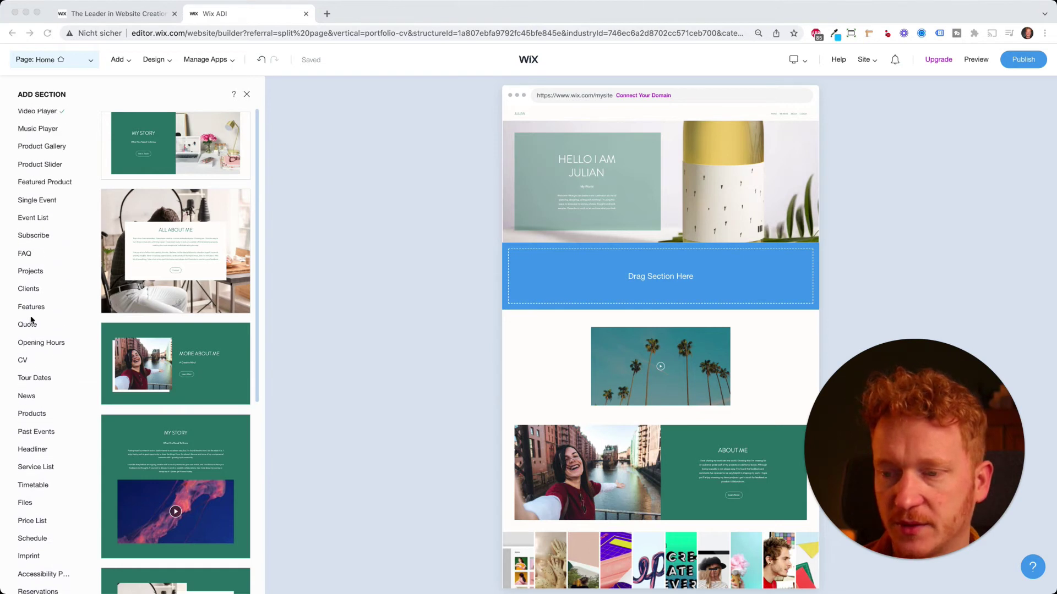
pyautogui.scroll(7, 31, 320)
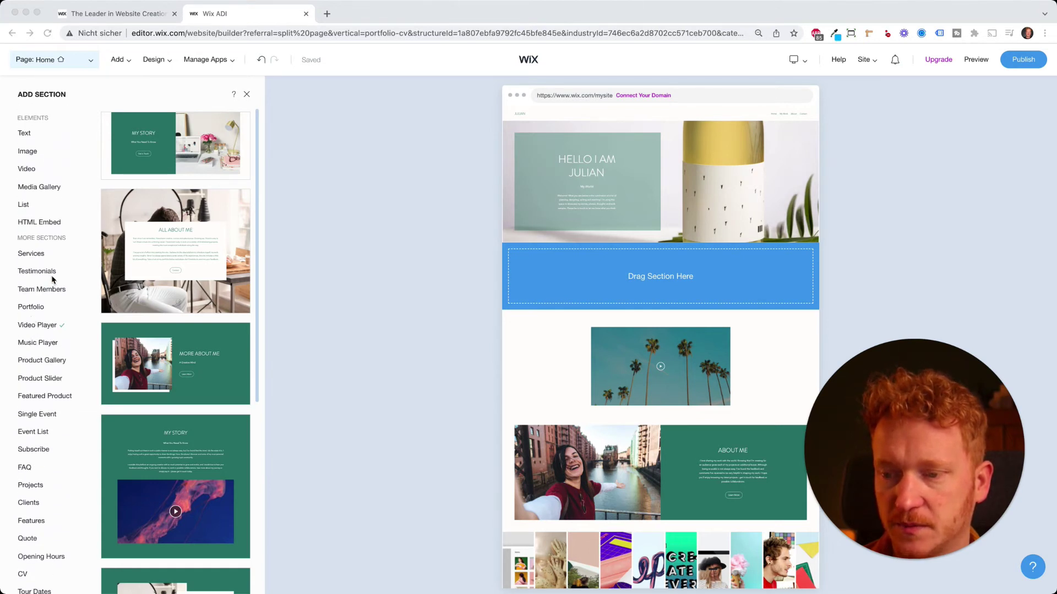
pyautogui.scroll(2, 49, 259)
pyautogui.click(27, 222)
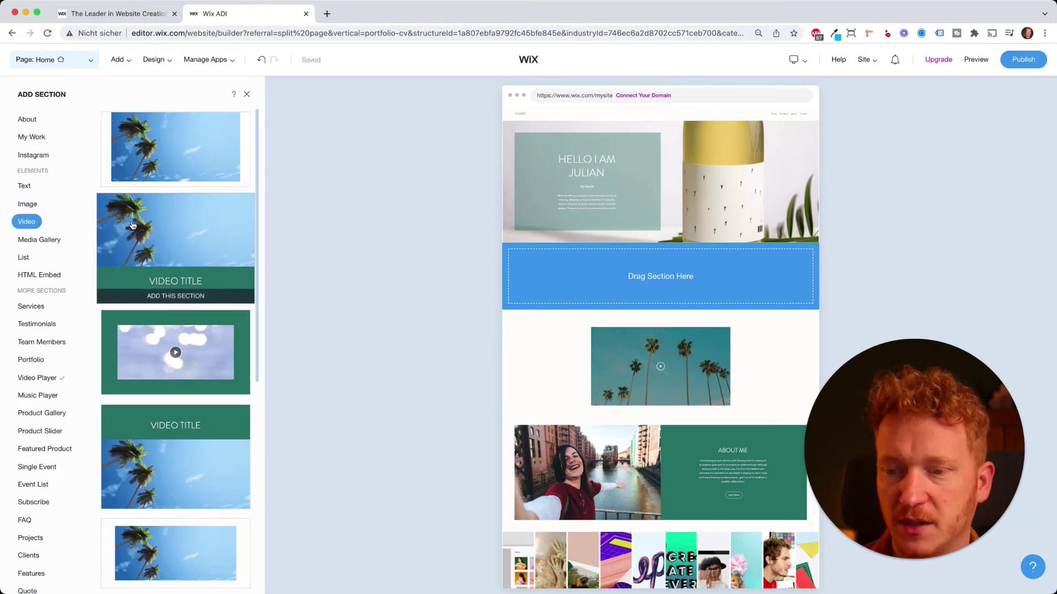
pyautogui.moveTo(164, 172)
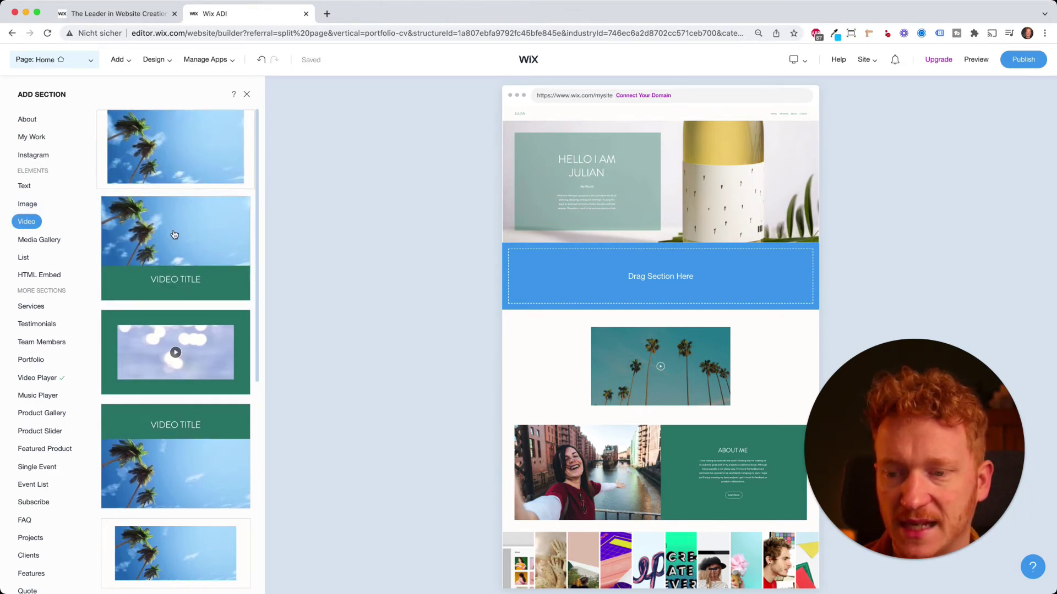
pyautogui.scroll(-3, 176, 292)
pyautogui.scroll(-5, 214, 283)
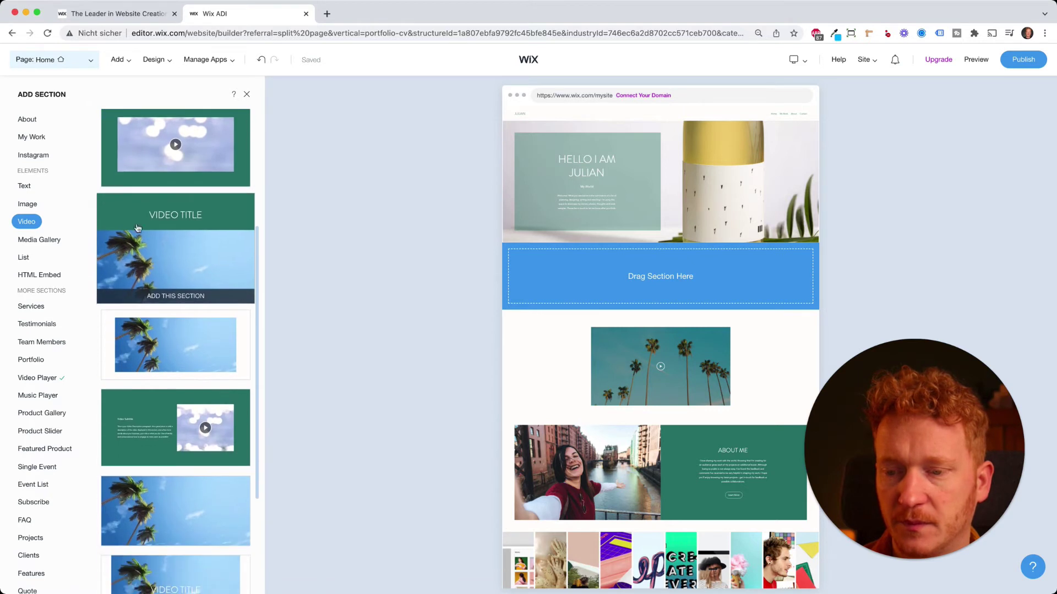
pyautogui.scroll(-4, 225, 287)
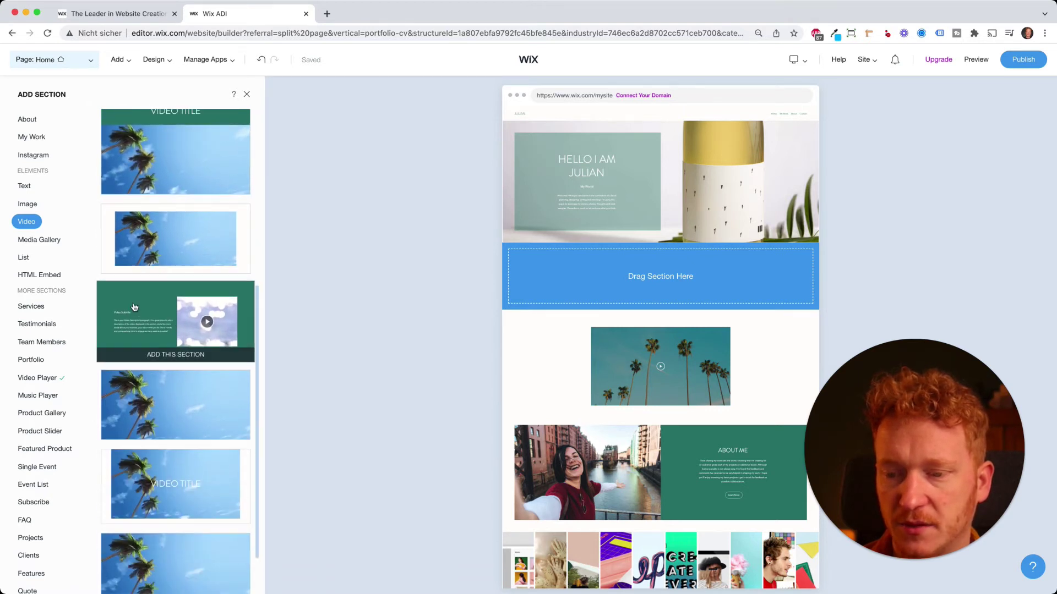
pyautogui.scroll(6, 187, 237)
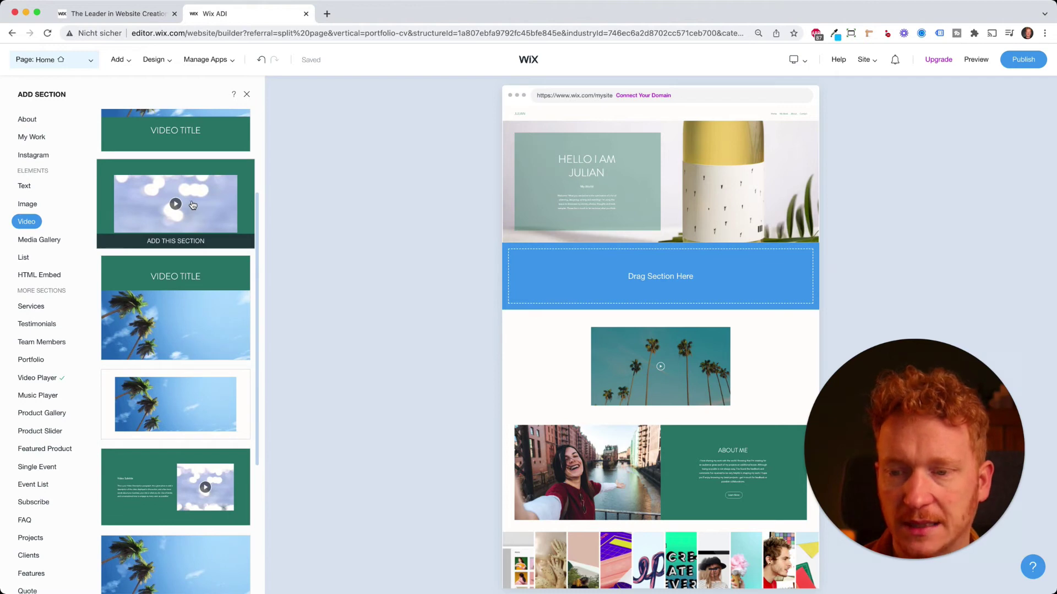
pyautogui.click(173, 206)
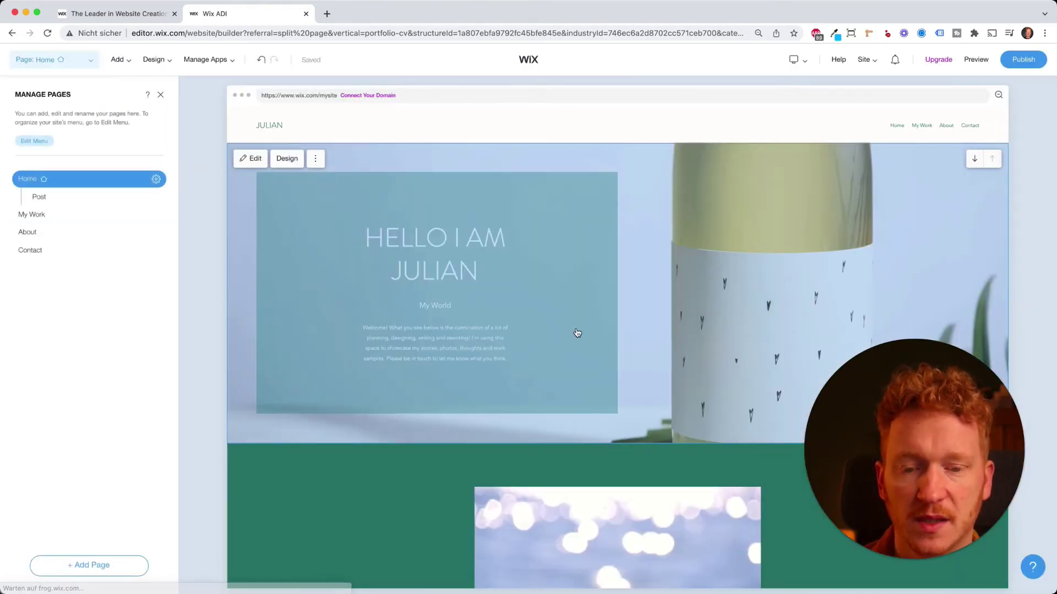
# - Enable the title of the new green Video section and set it to "This is me"
pyautogui.scroll(-2, 727, 394)
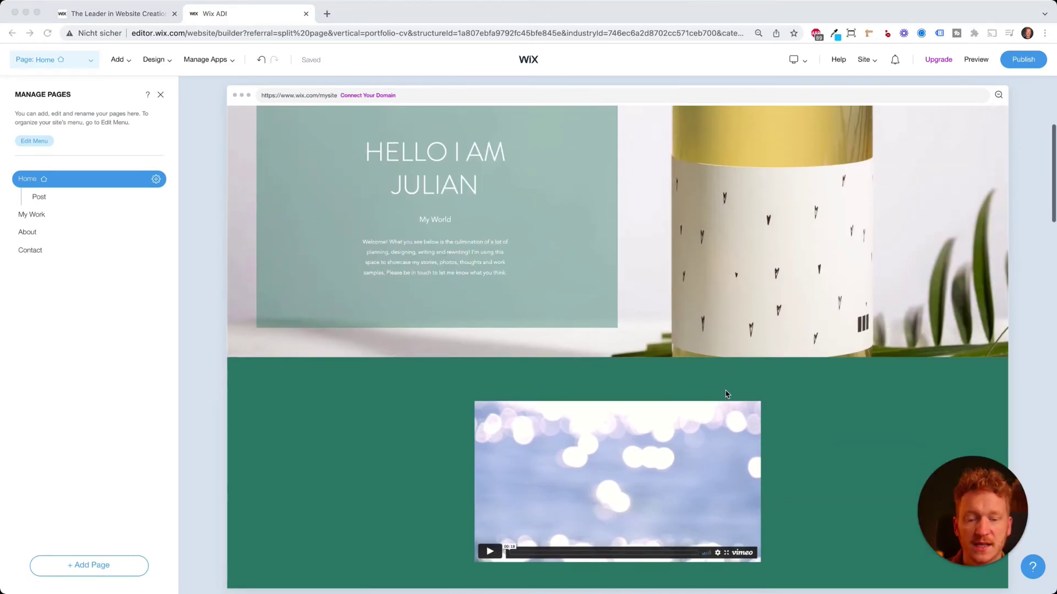
pyautogui.scroll(2, 584, 216)
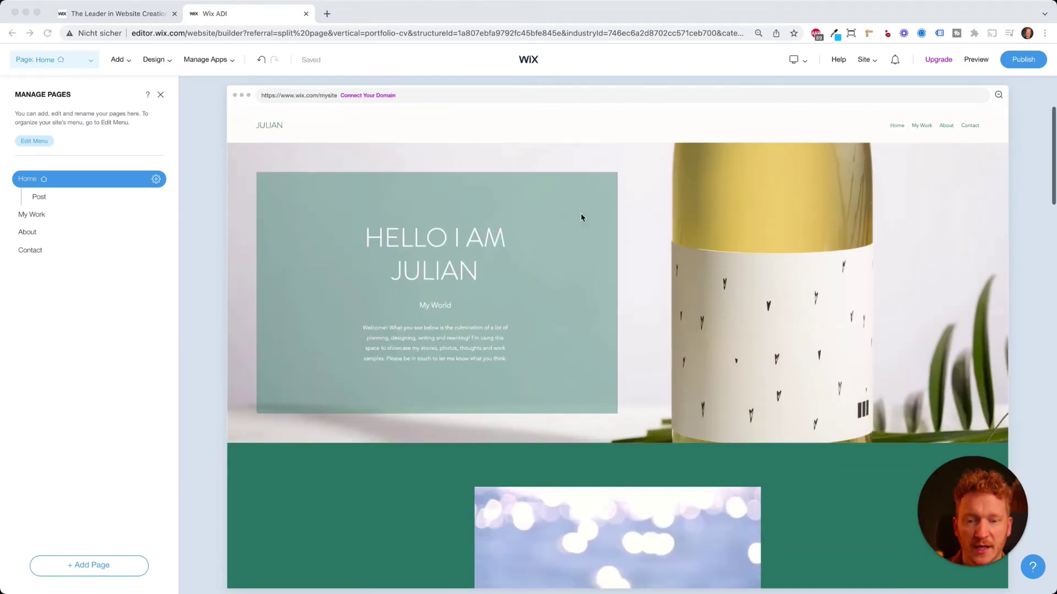
pyautogui.scroll(-5, 561, 336)
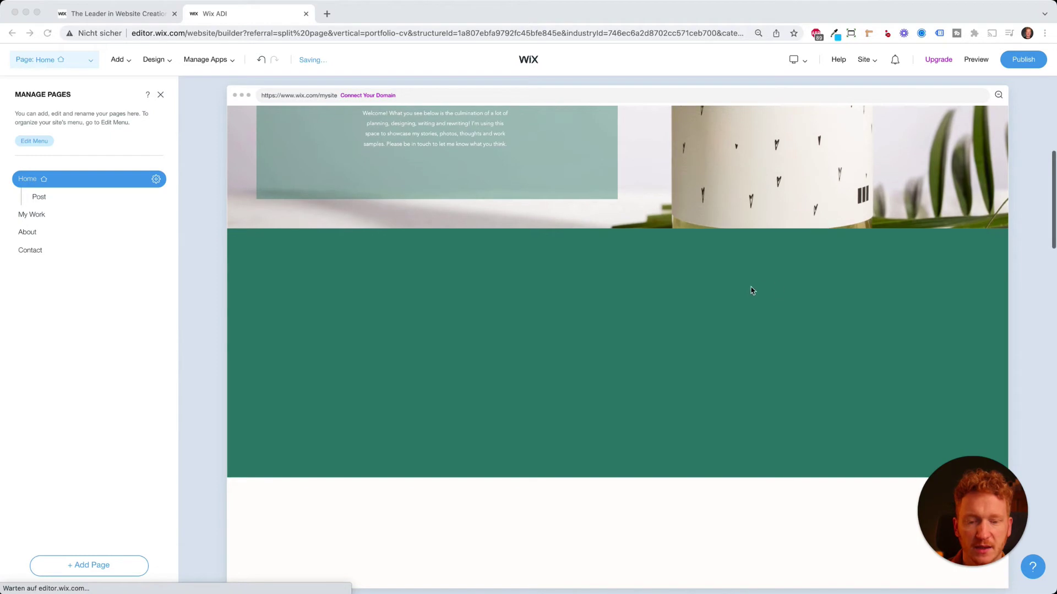
pyautogui.scroll(3, 748, 297)
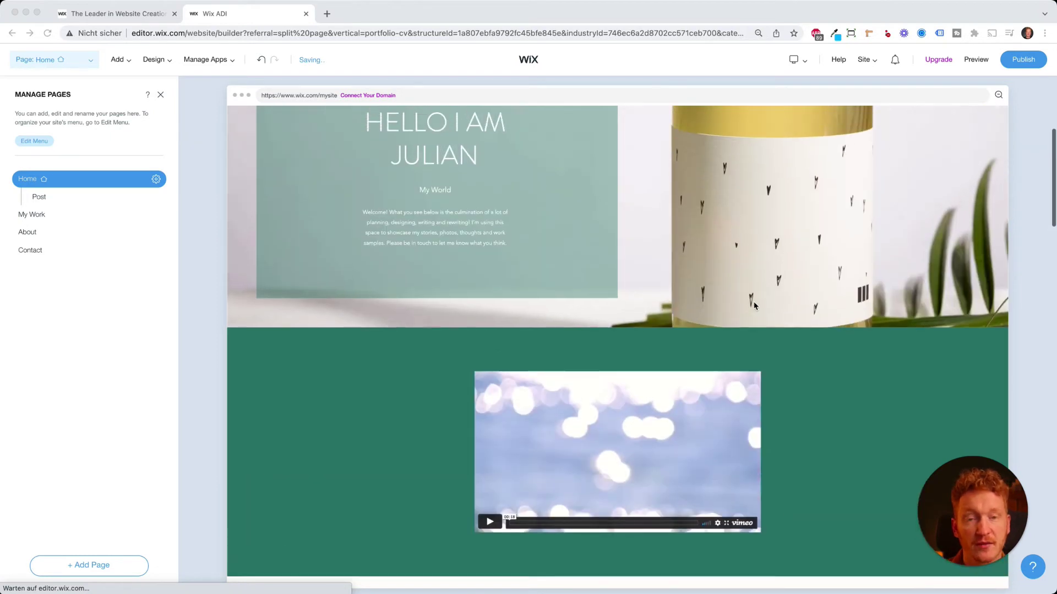
pyautogui.click(842, 416)
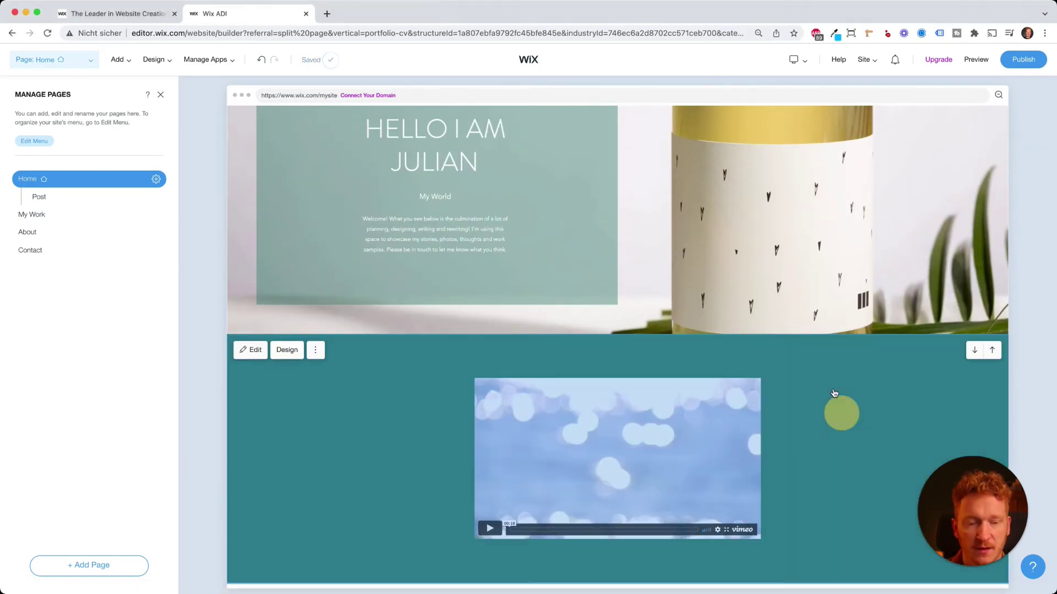
pyautogui.click(839, 388)
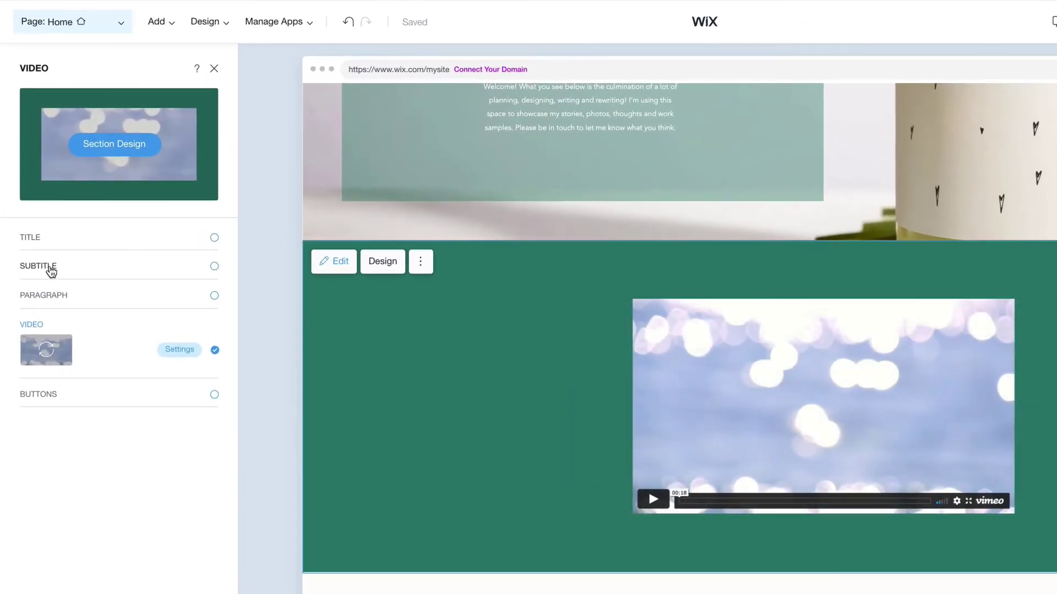
pyautogui.click(94, 239)
pyautogui.click(72, 255)
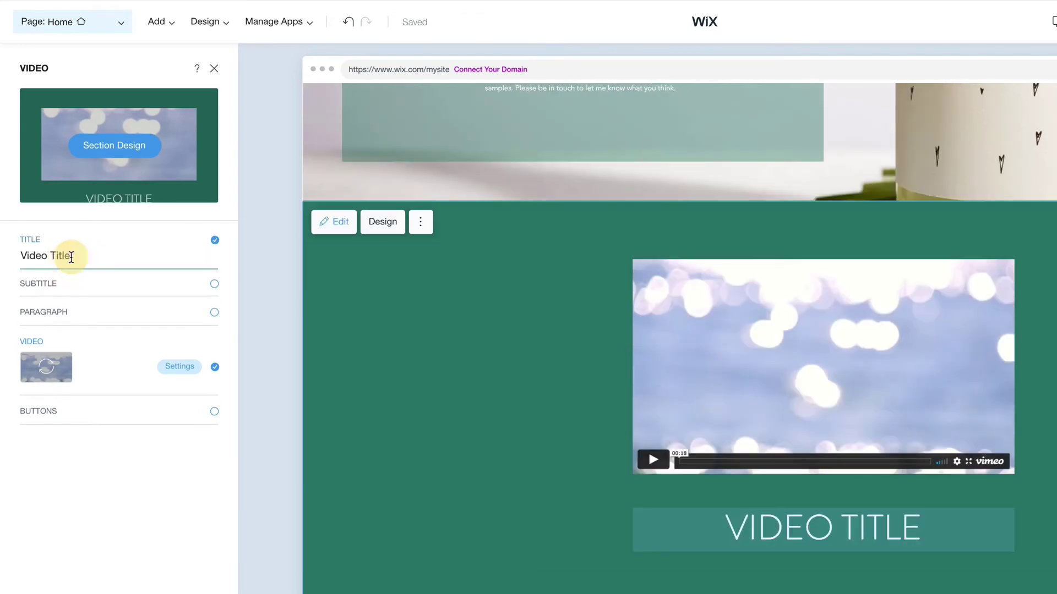
pyautogui.write('This is me')
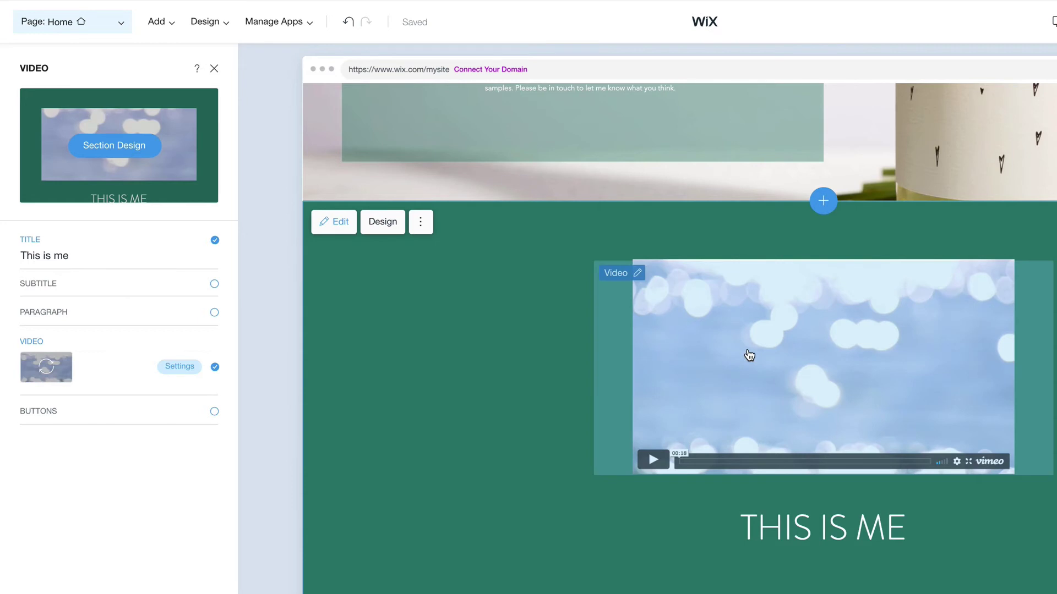
# - Examine the media settings of the green section's video, including its video URL, autoplay and loop options
pyautogui.click(727, 370)
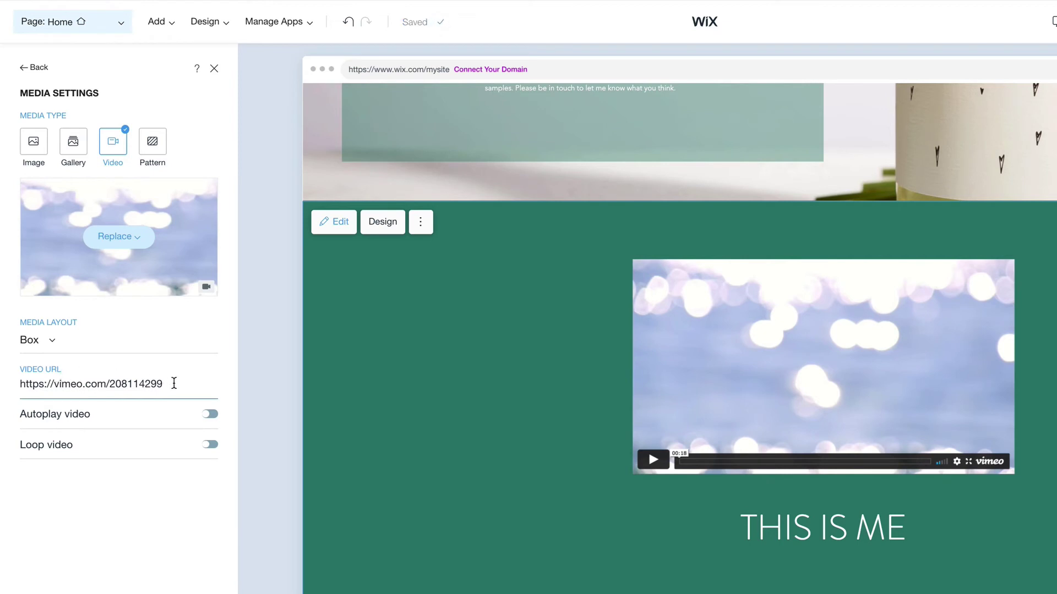
pyautogui.moveTo(21, 383); pyautogui.dragTo(202, 382)
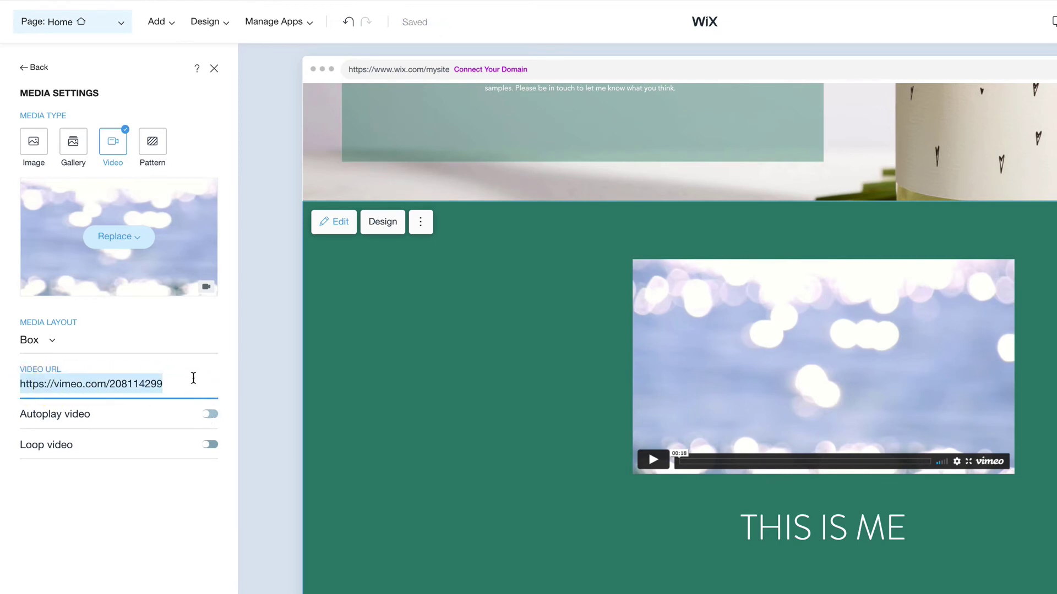
pyautogui.click(845, 429)
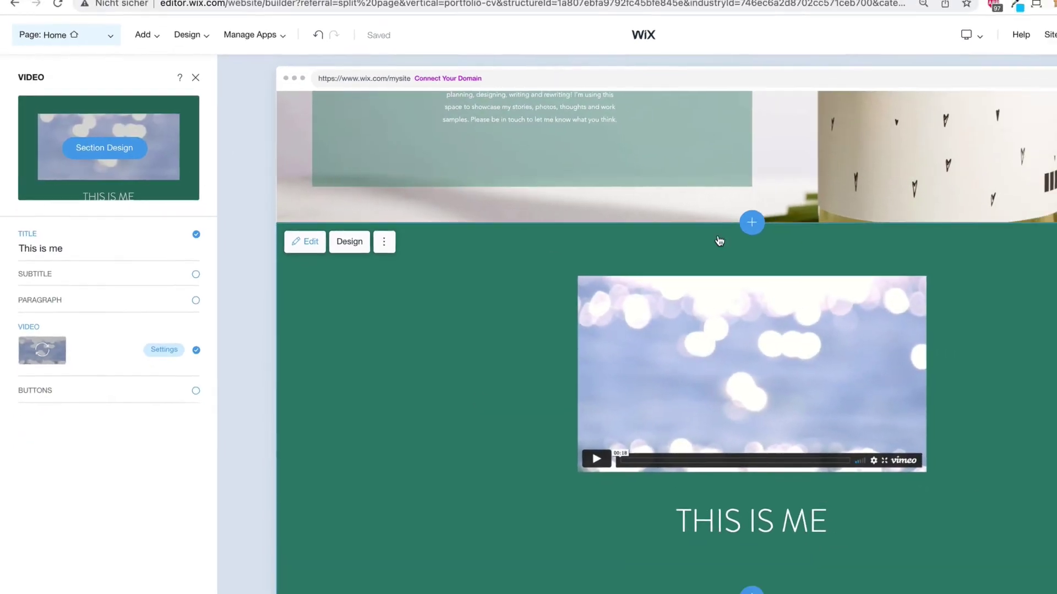
# - Move the green "This is me" Video section down the homepage to below the About Me section
pyautogui.scroll(3, 1046, 308)
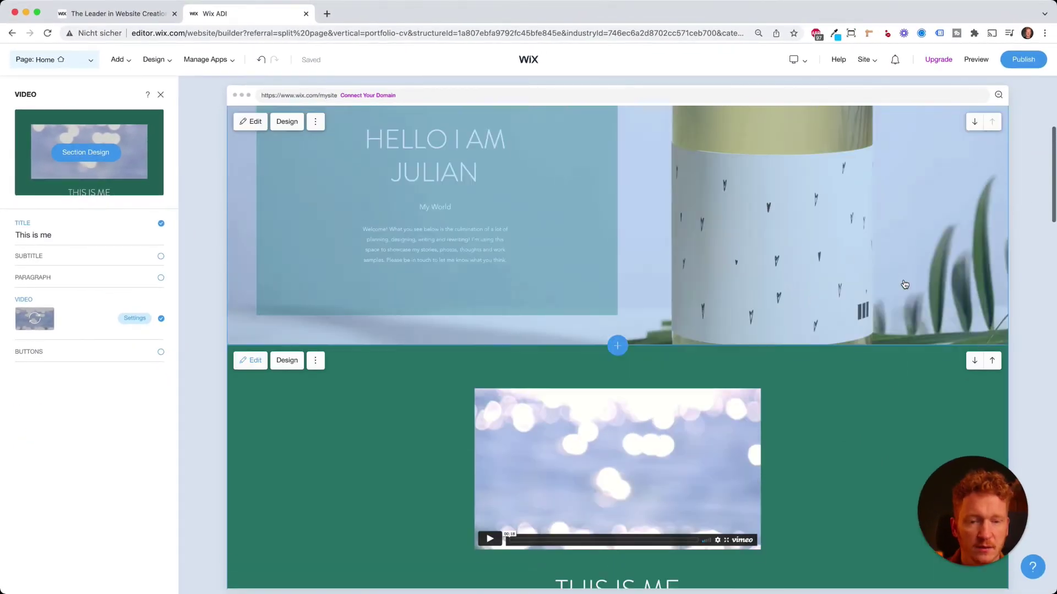
pyautogui.scroll(2, 887, 275)
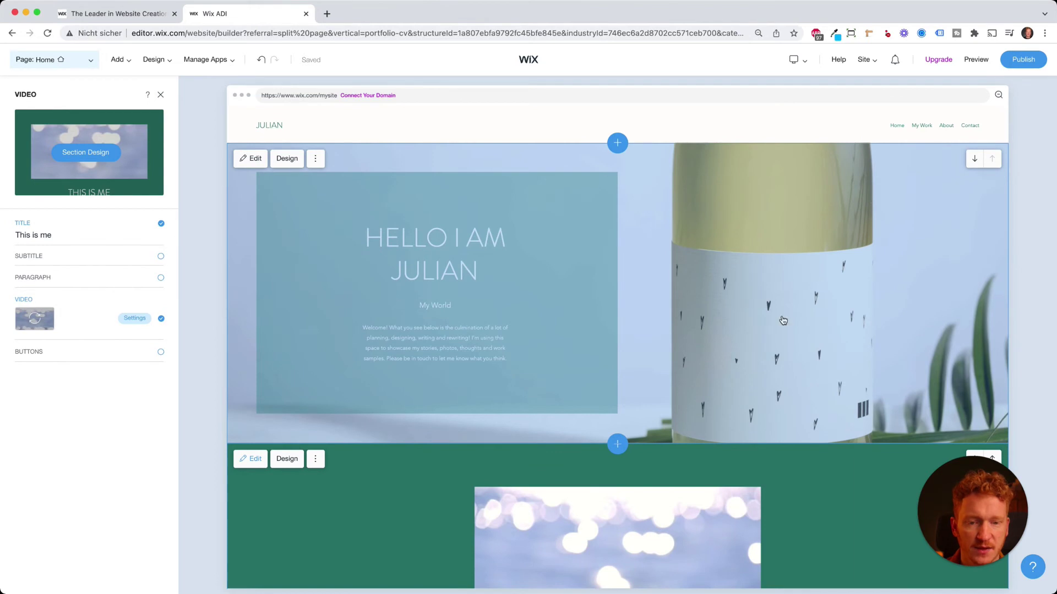
pyautogui.scroll(-4, 783, 321)
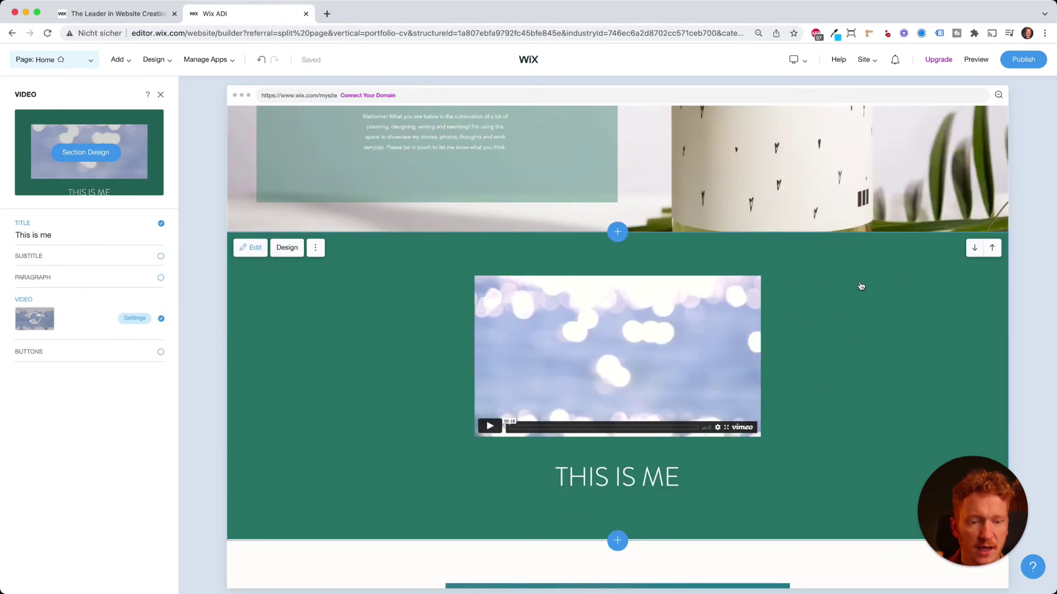
pyautogui.click(974, 251)
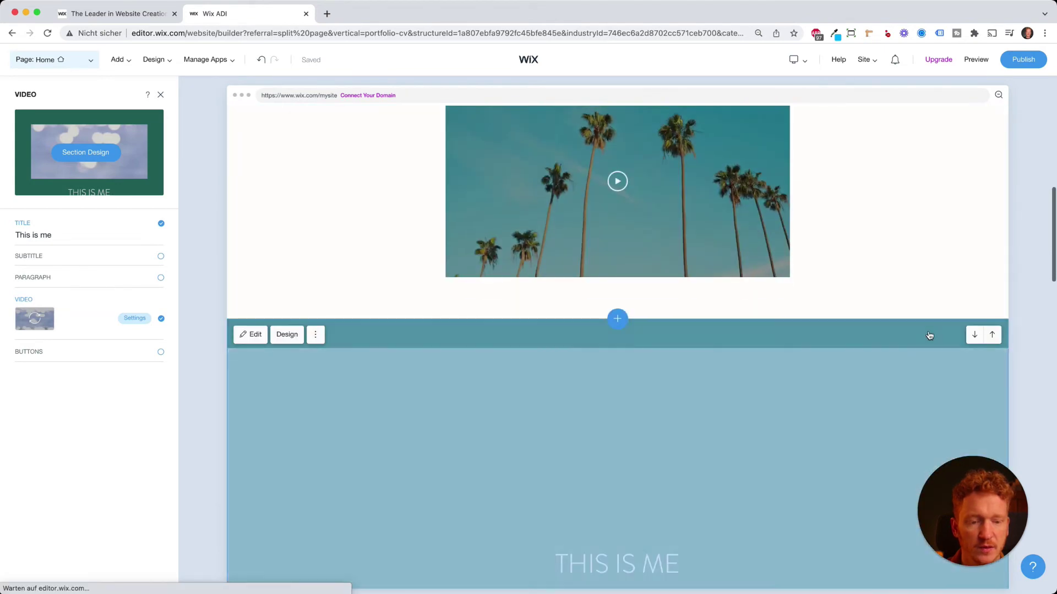
pyautogui.scroll(-7, 305, 183)
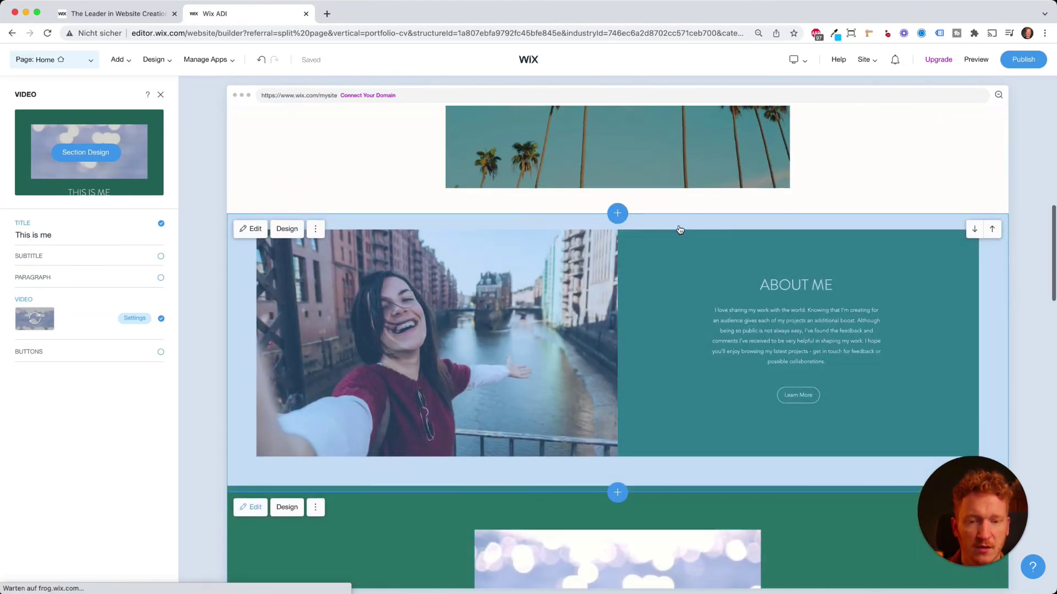
pyautogui.scroll(-5, 776, 347)
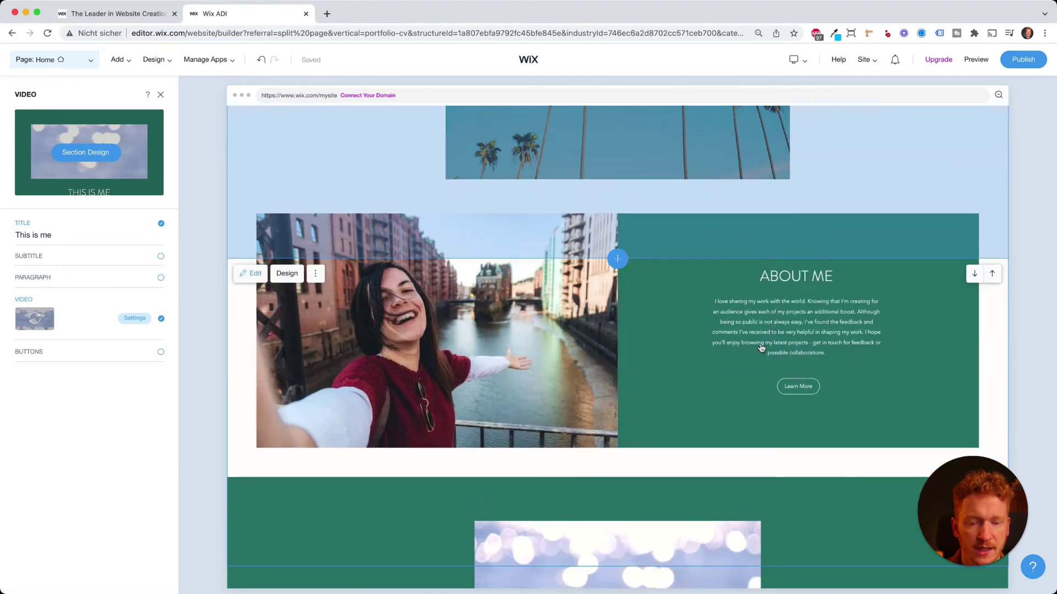
pyautogui.scroll(-2, 985, 171)
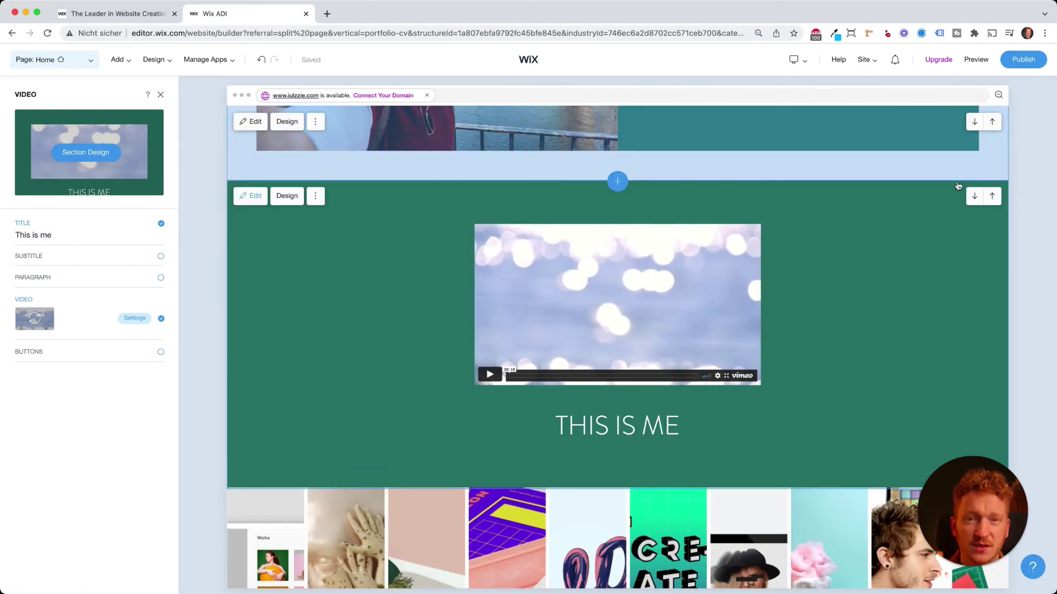
# - Delete the palm-tree Video Player section between the Welcome and About Me sections
pyautogui.click(993, 100)
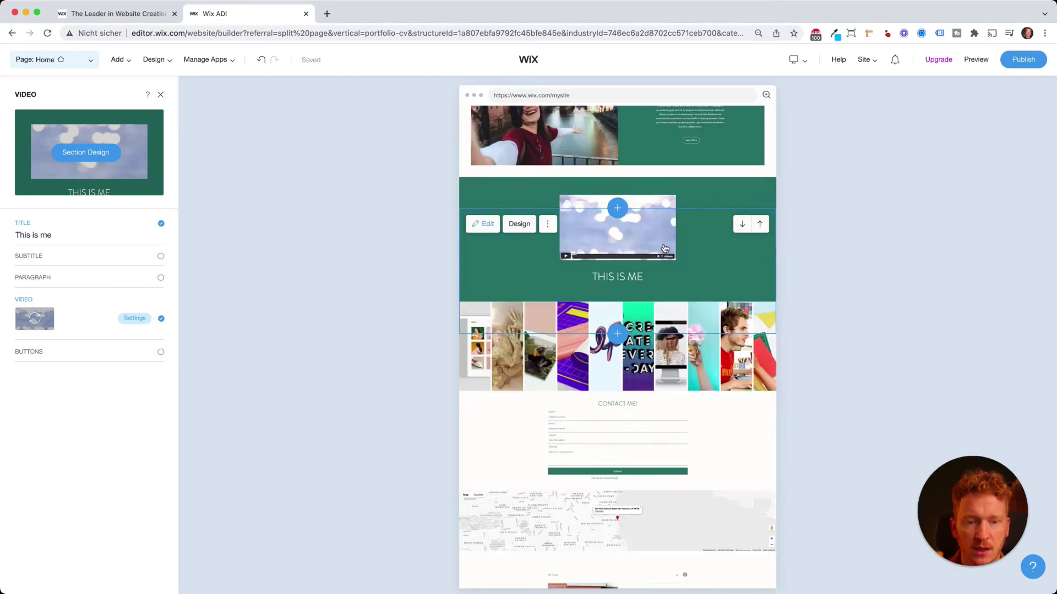
pyautogui.scroll(5, 665, 249)
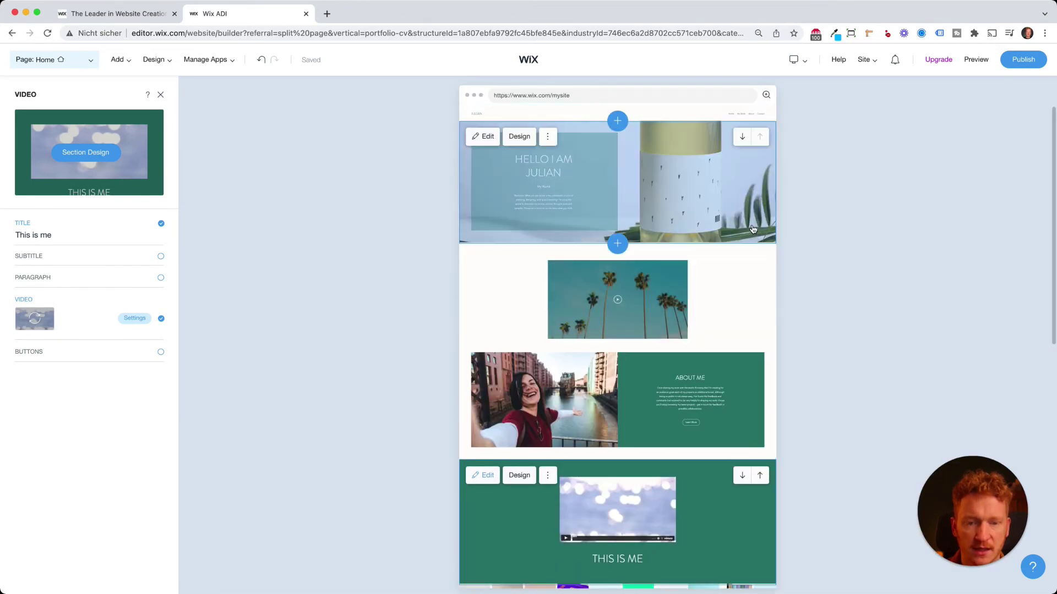
pyautogui.click(551, 259)
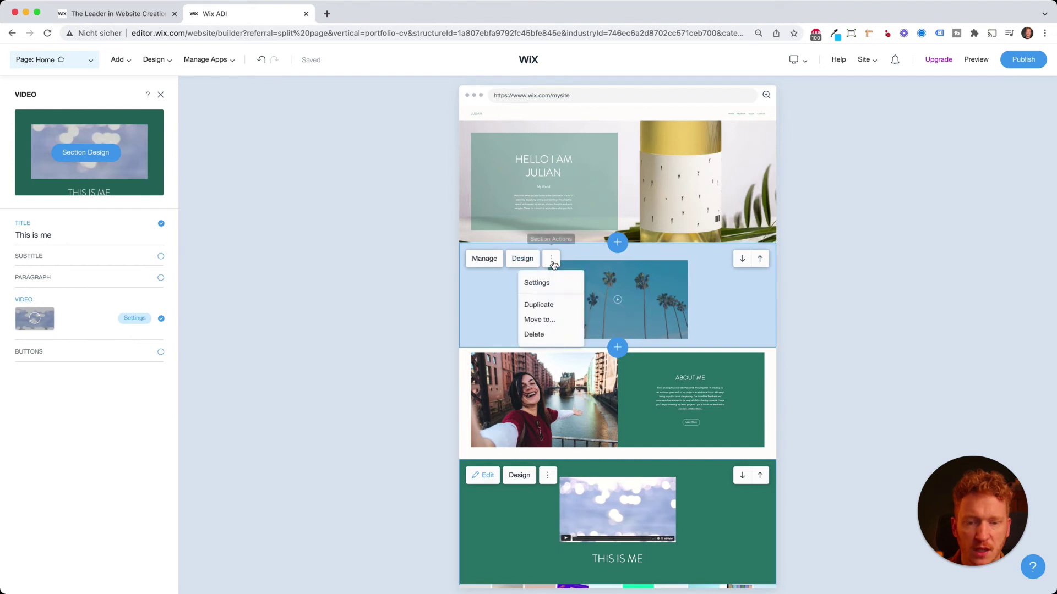
pyautogui.click(545, 334)
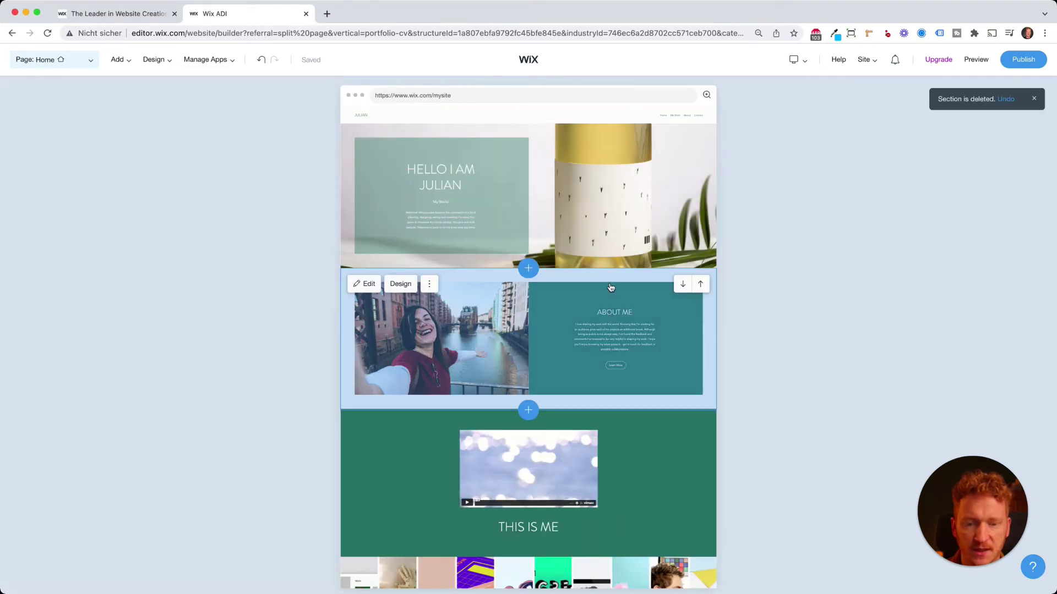
# - Move the "This is me" Video section below the image gallery, directly above the Contact Me form
pyautogui.scroll(-1, 688, 355)
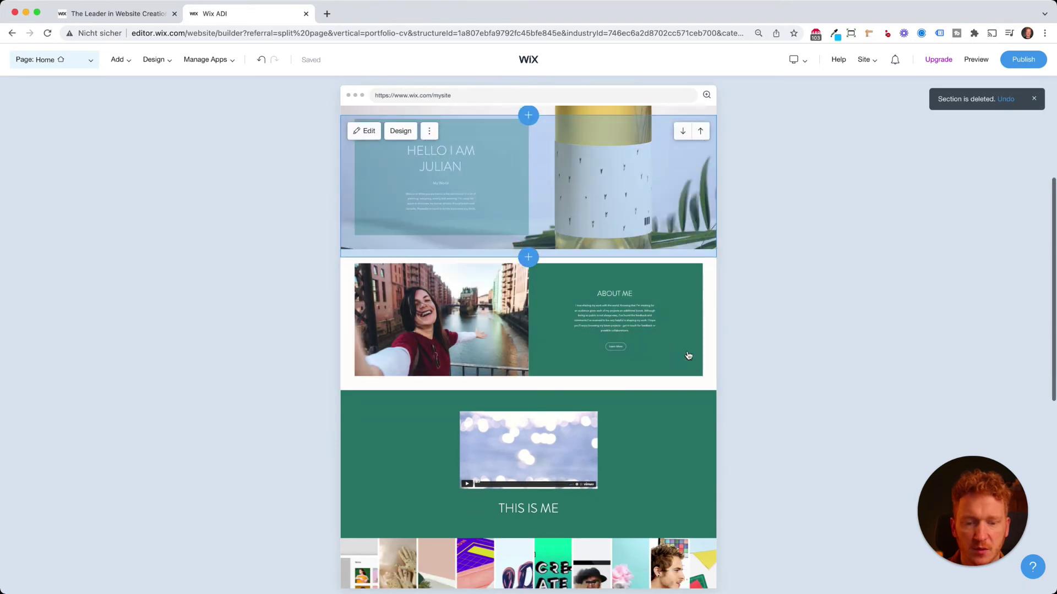
pyautogui.scroll(-3, 688, 355)
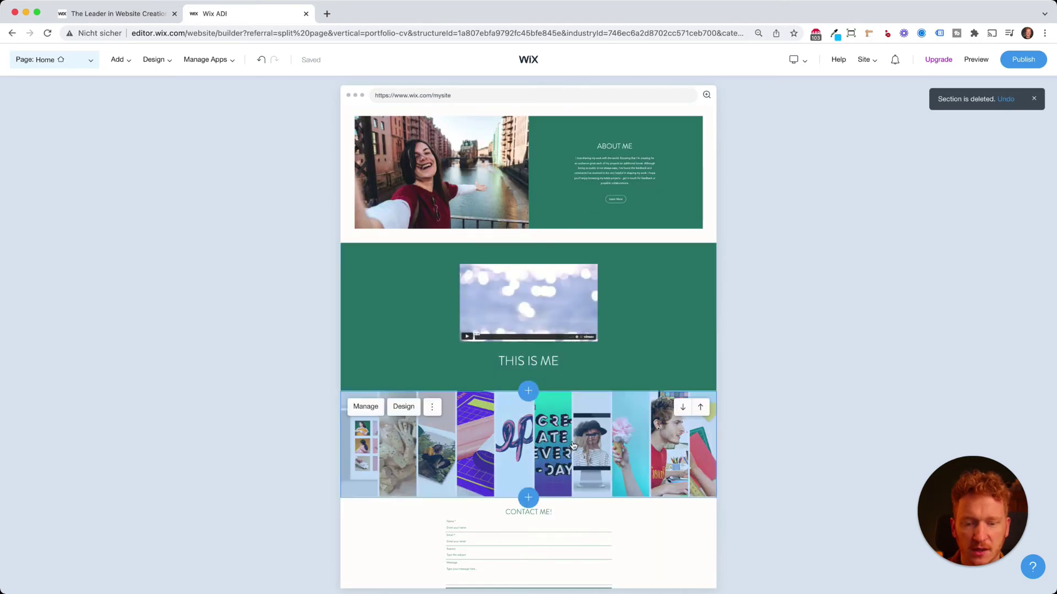
pyautogui.scroll(-3, 573, 445)
pyautogui.scroll(-1, 564, 500)
pyautogui.scroll(2, 696, 210)
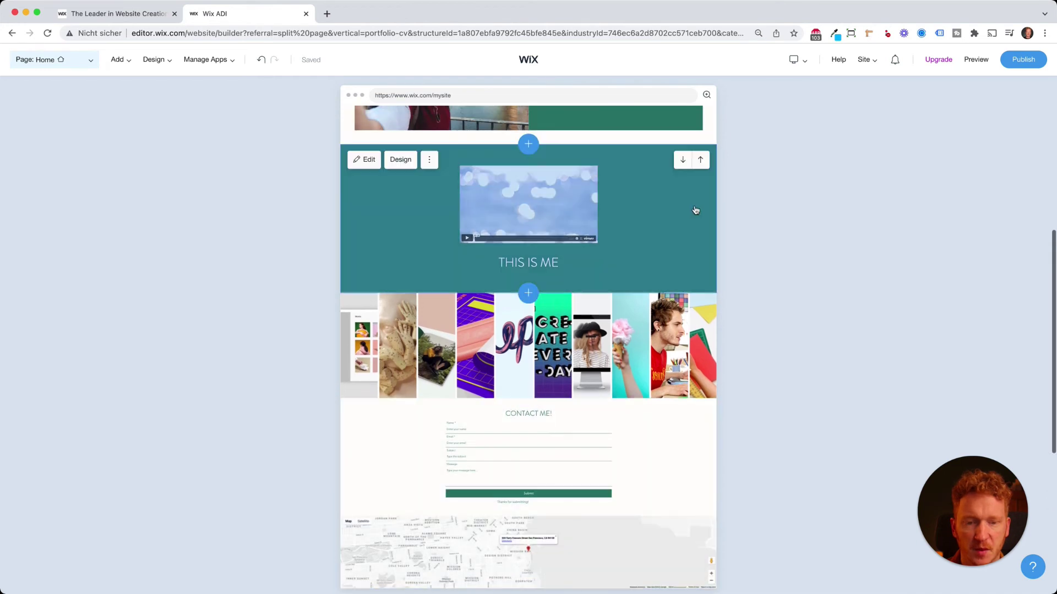
pyautogui.click(682, 160)
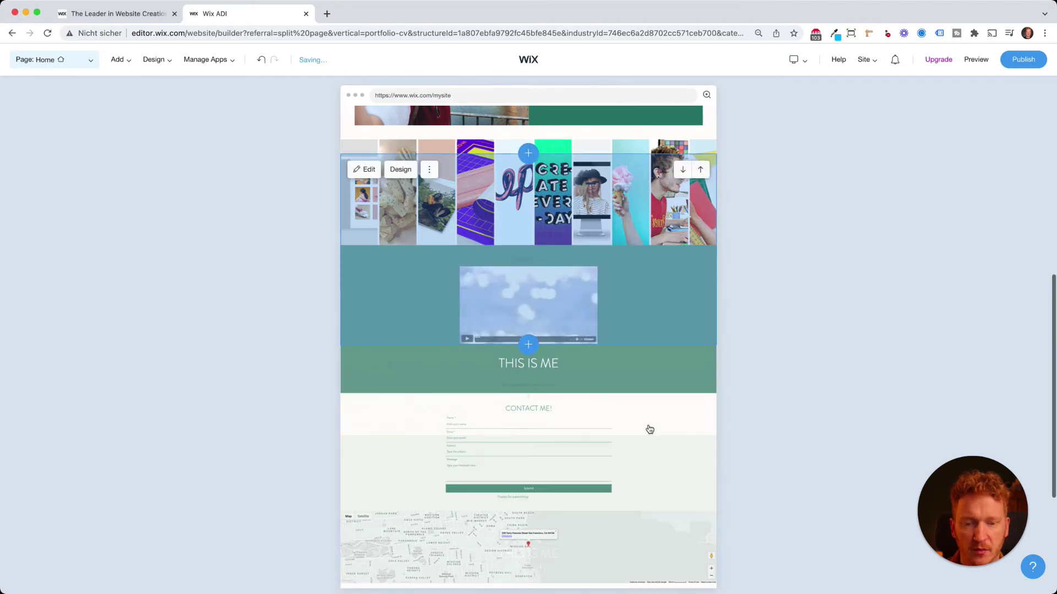
# - Review the homepage's section order from the header to the contact form and enlarge the site canvas
pyautogui.scroll(10, 616, 175)
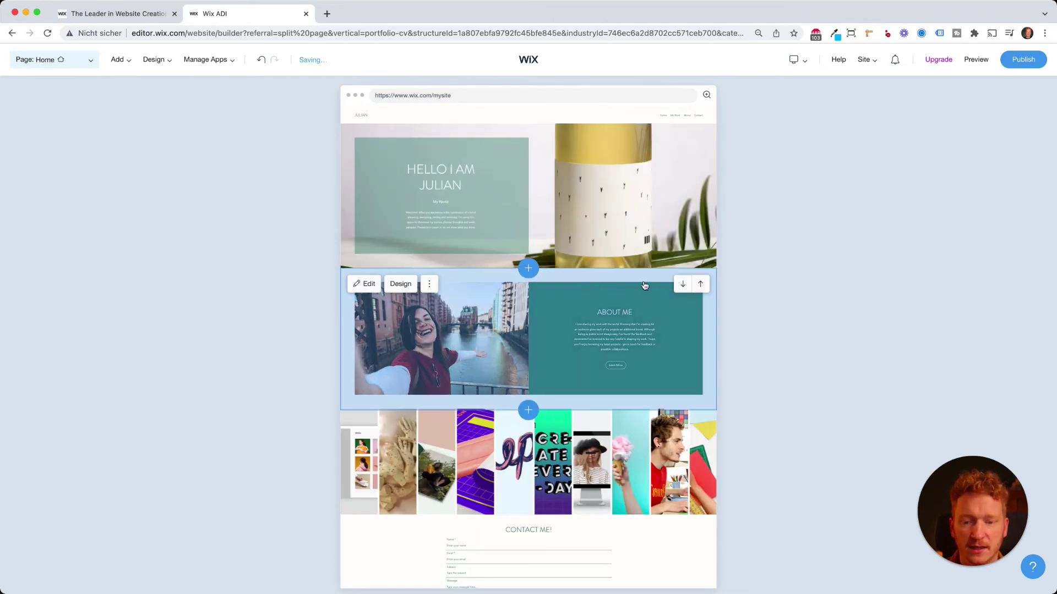
pyautogui.scroll(-2, 615, 348)
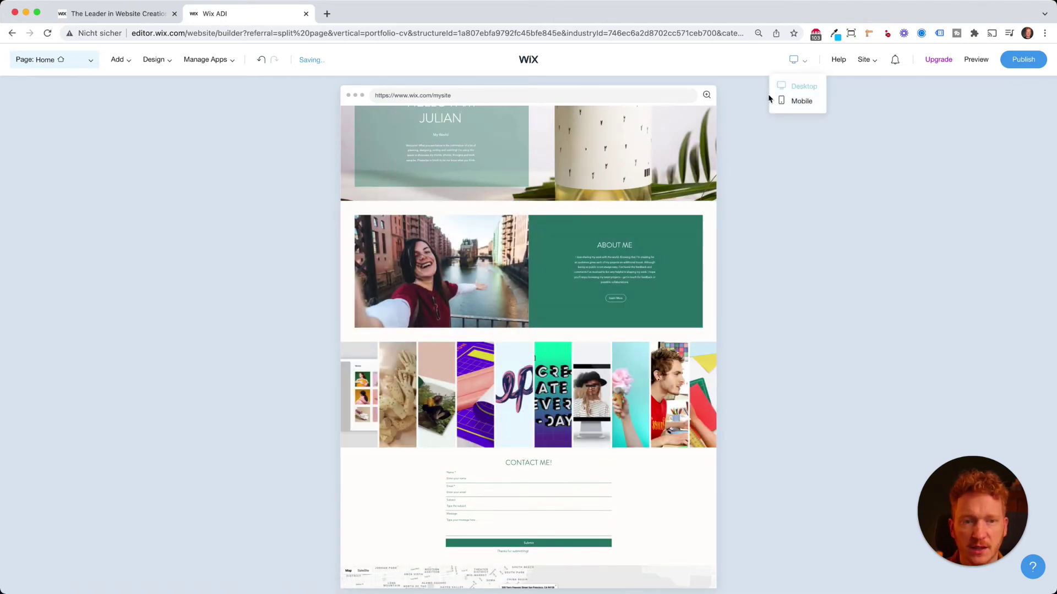
pyautogui.click(707, 98)
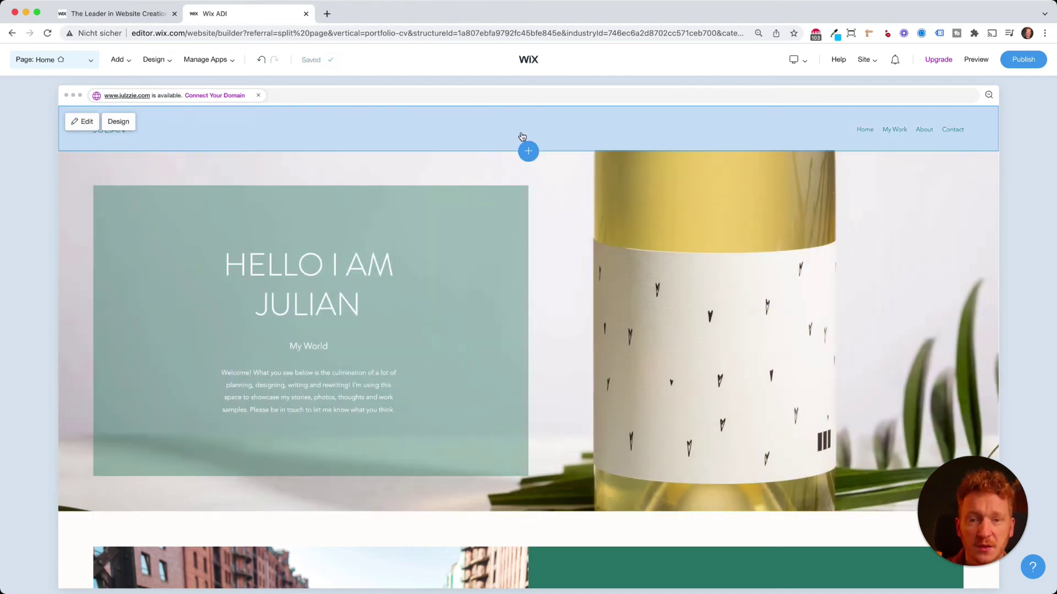
# - Switch the site to its mobile version and examine the homepage layout from the header to the blog posts
pyautogui.click(800, 59)
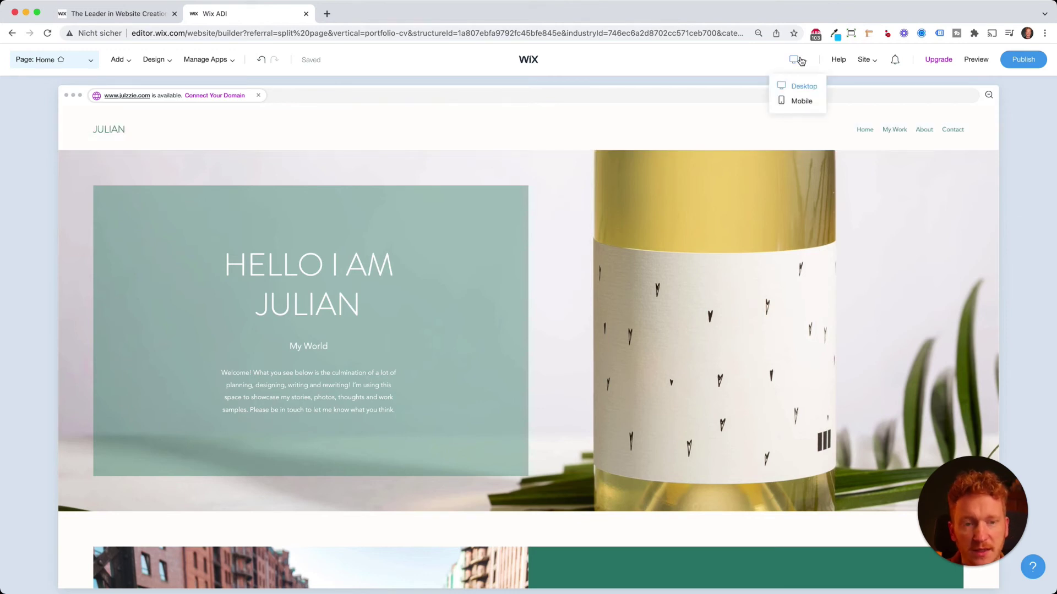
pyautogui.click(799, 104)
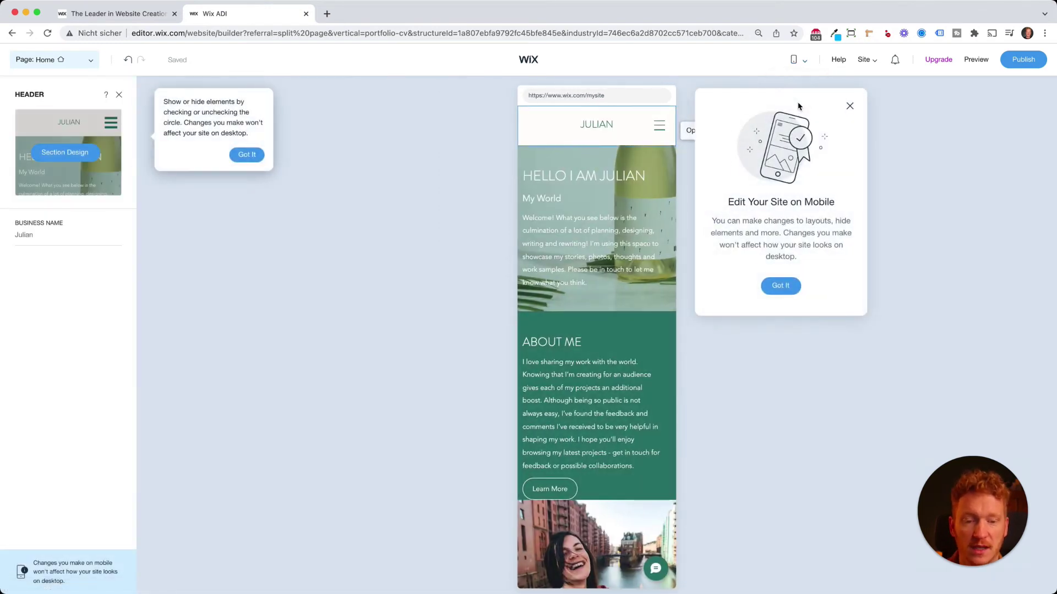
pyautogui.click(850, 106)
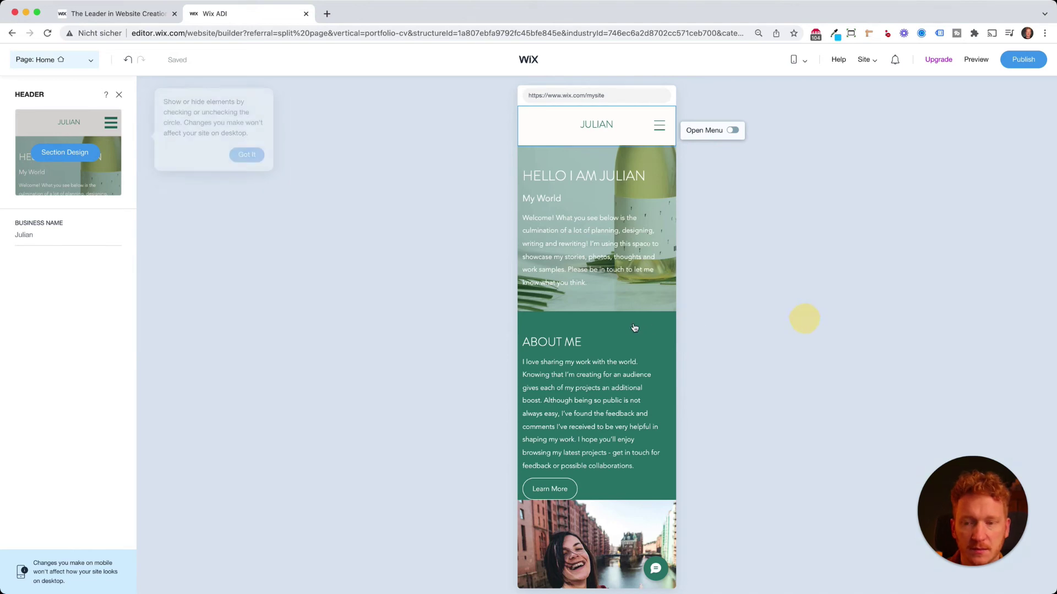
pyautogui.scroll(-15, 632, 329)
pyautogui.scroll(-8, 629, 325)
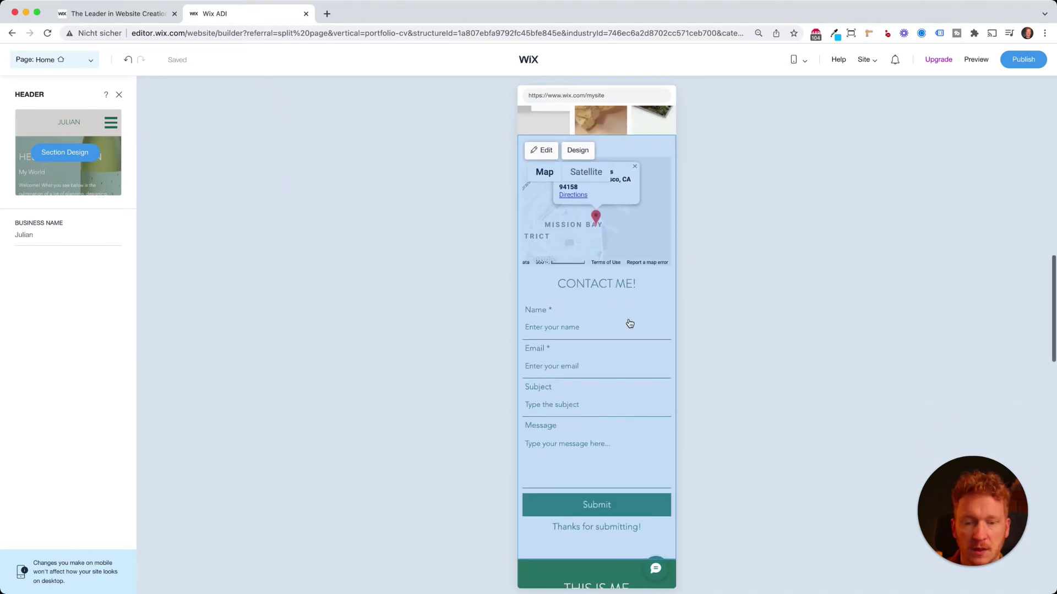
pyautogui.scroll(5, 631, 322)
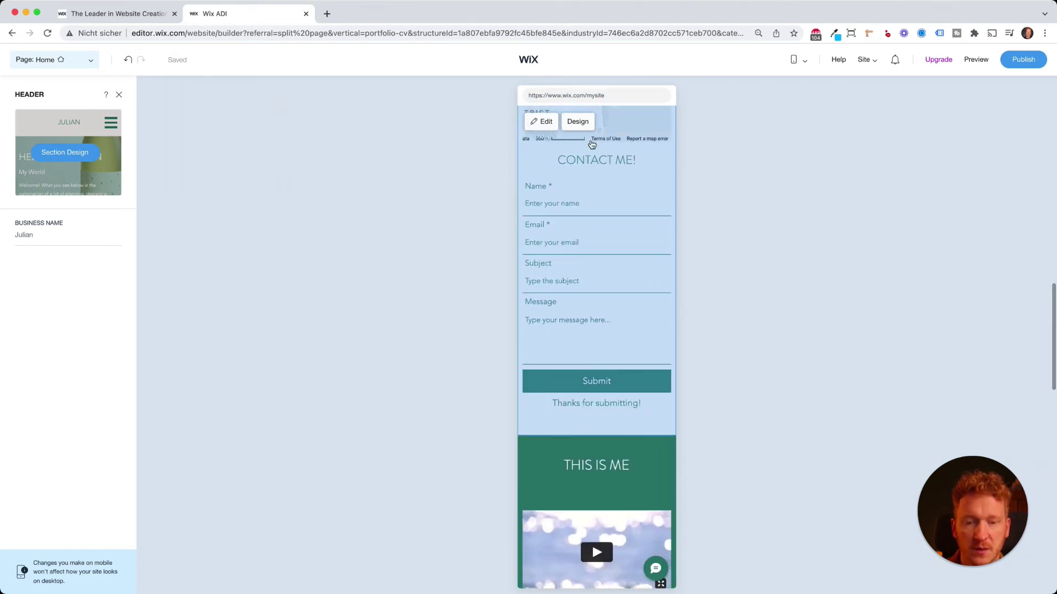
pyautogui.scroll(3, 594, 144)
pyautogui.scroll(-7, 625, 234)
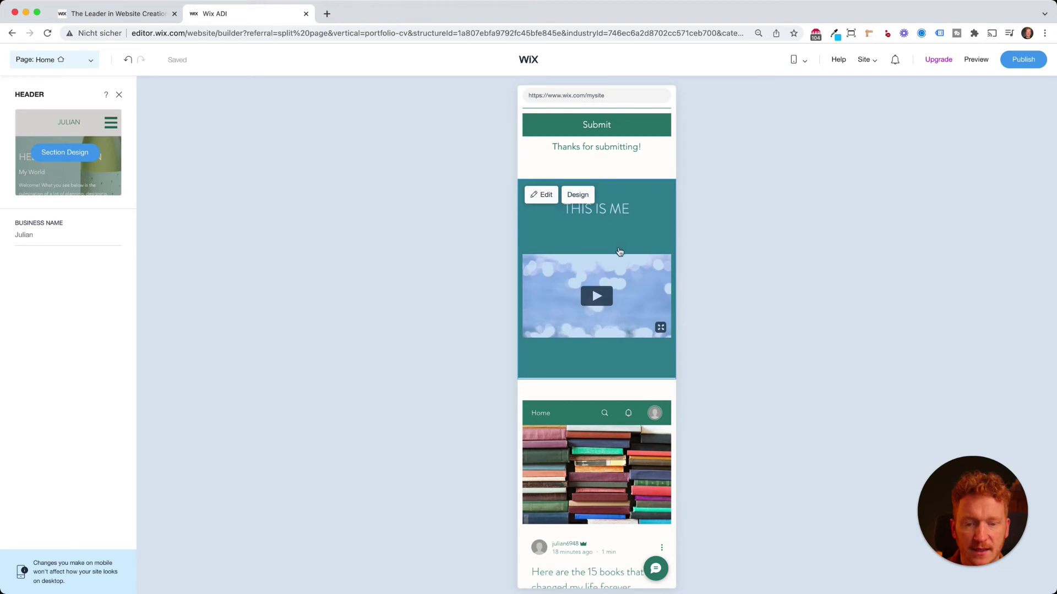
pyautogui.scroll(-10, 617, 229)
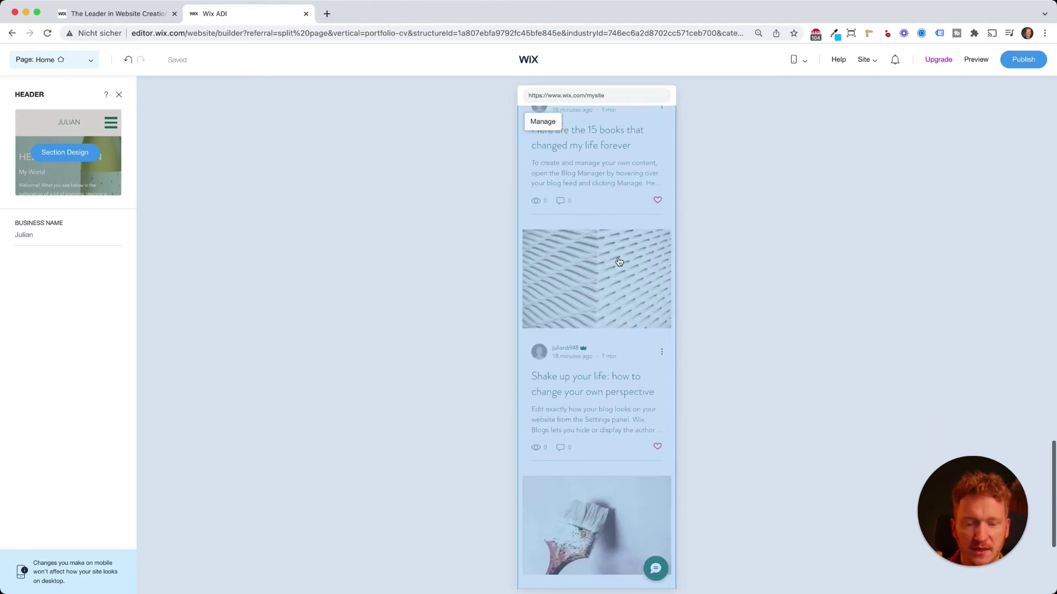
pyautogui.scroll(15, 619, 255)
pyautogui.scroll(-5, 672, 288)
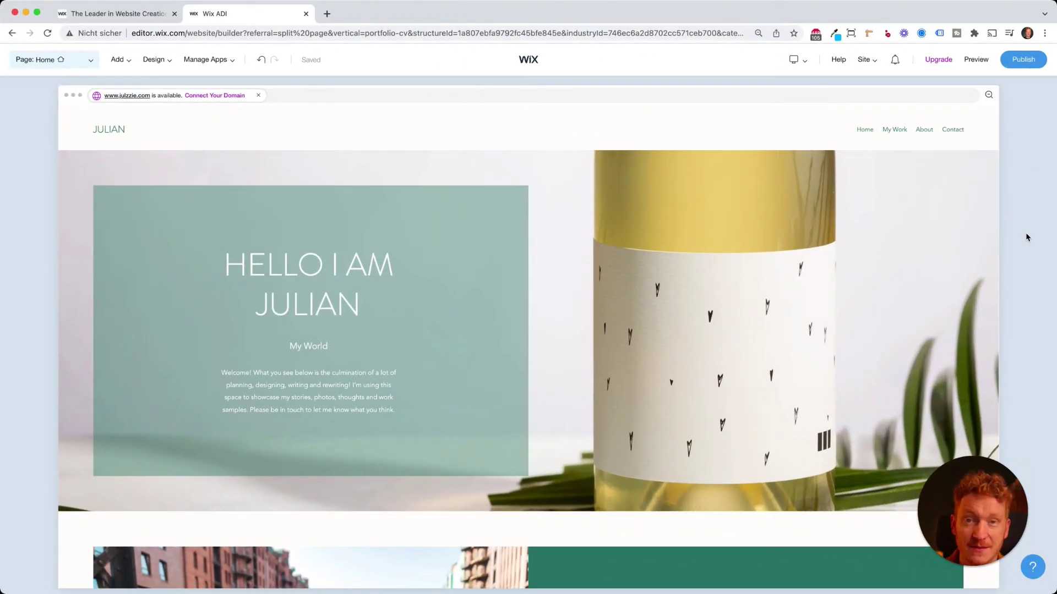
# - Add the Bookings app to the site from the list of all apps and dismiss its introduction
pyautogui.moveTo(229, 69)
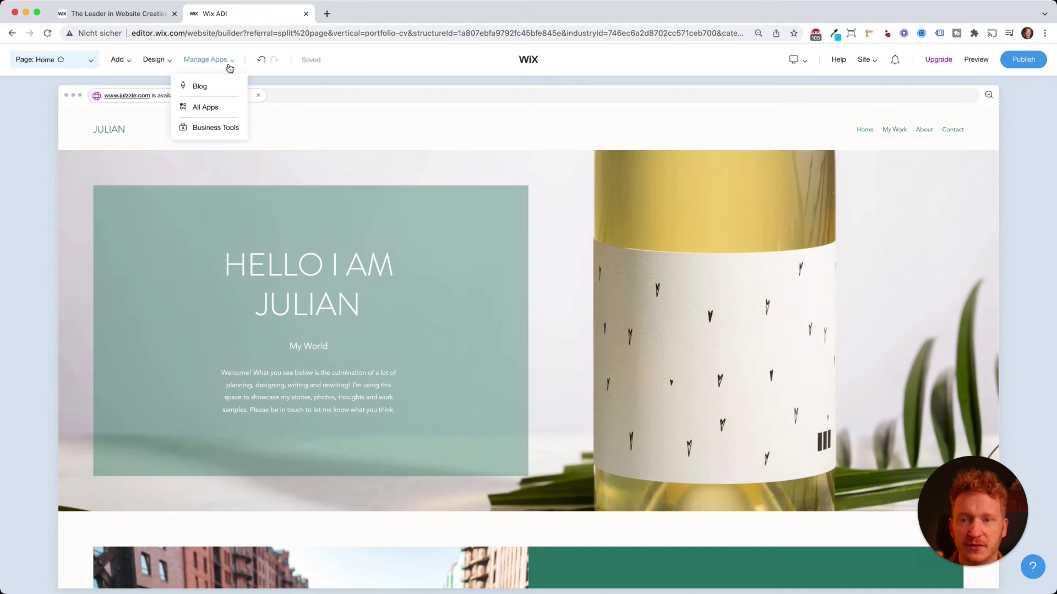
pyautogui.click(211, 110)
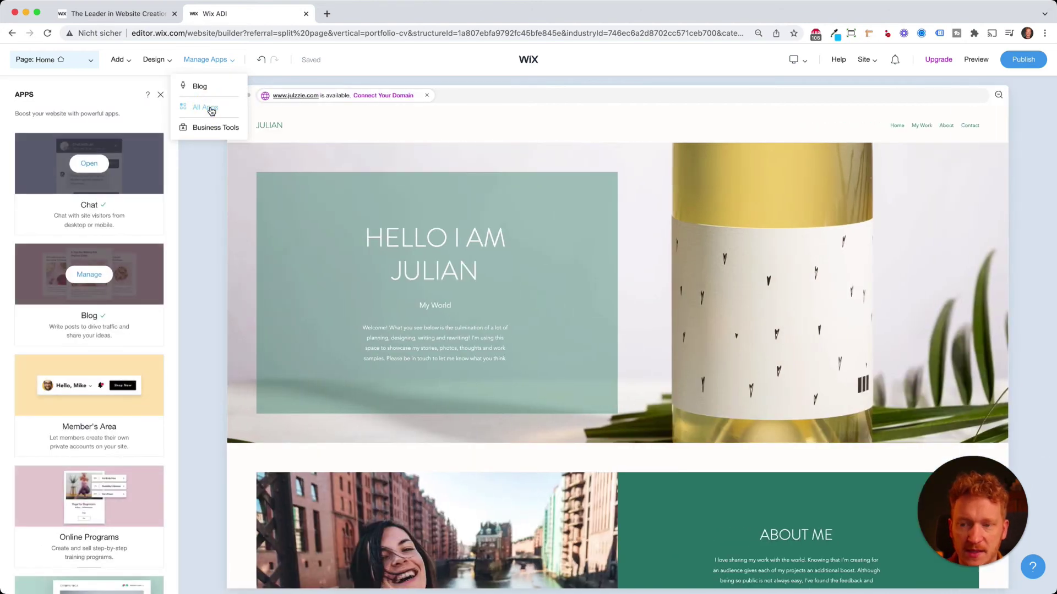
pyautogui.scroll(-3, 142, 248)
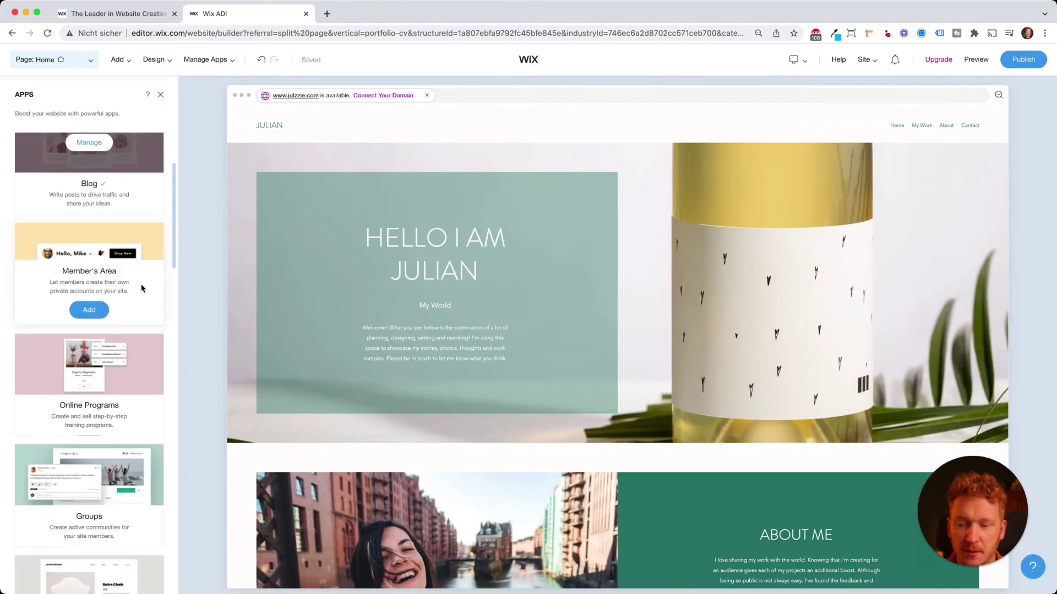
pyautogui.scroll(-5, 162, 330)
pyautogui.moveTo(88, 413)
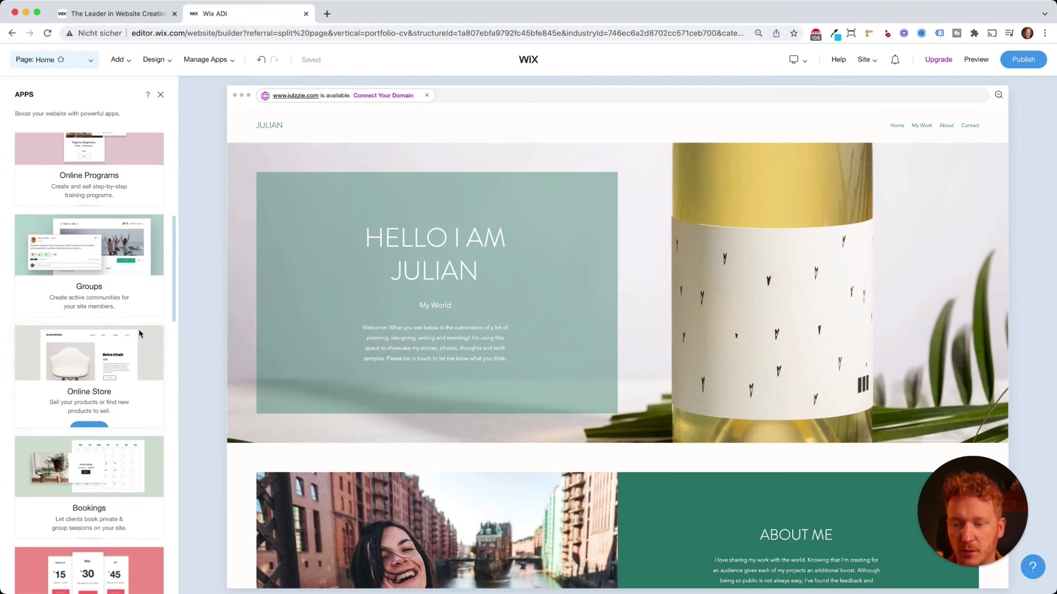
pyautogui.scroll(-4, 144, 305)
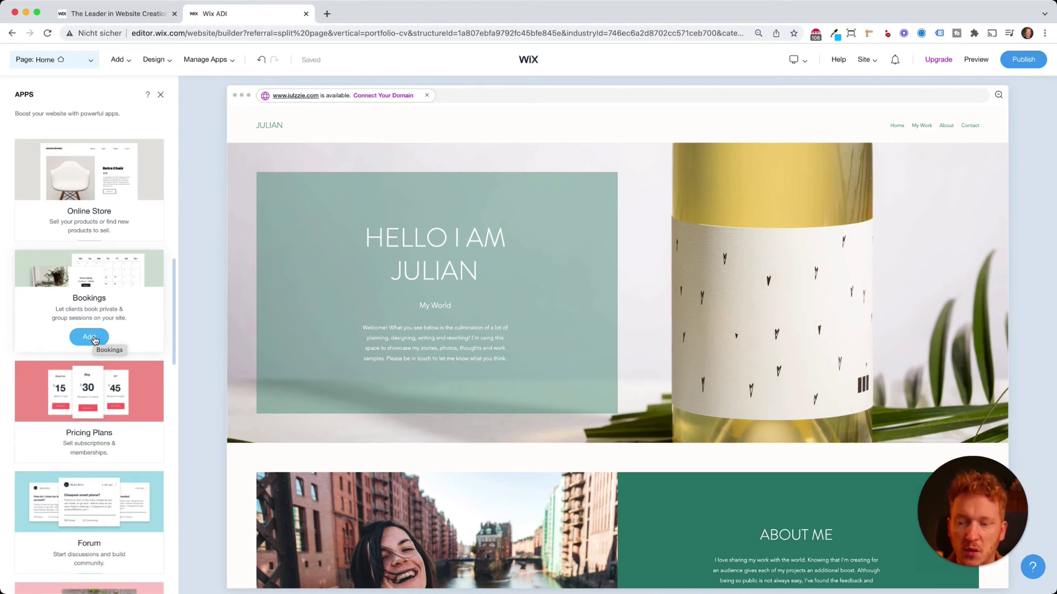
pyautogui.scroll(-3, 94, 340)
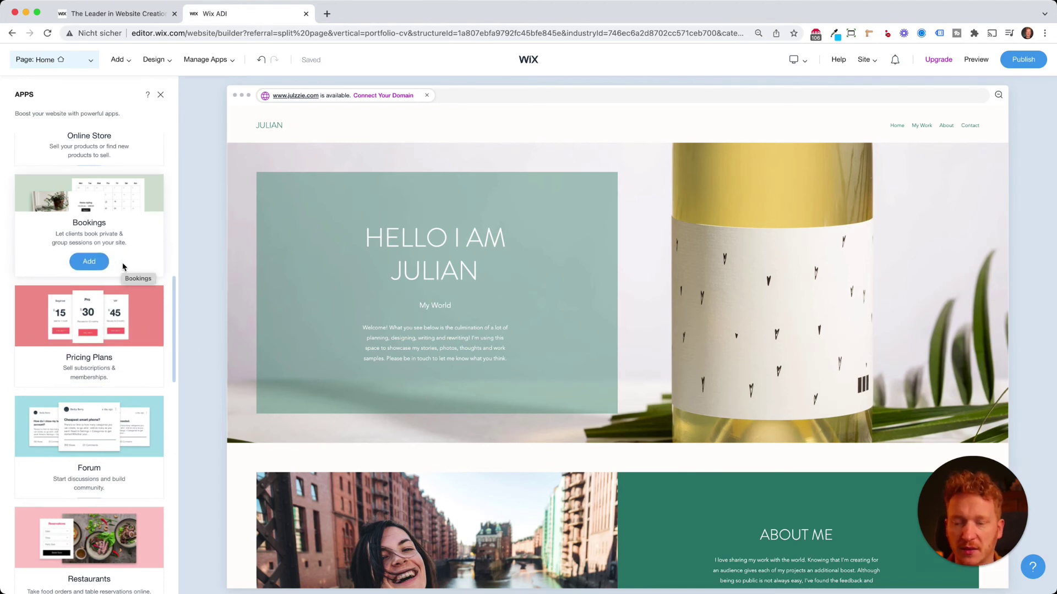
pyautogui.click(90, 262)
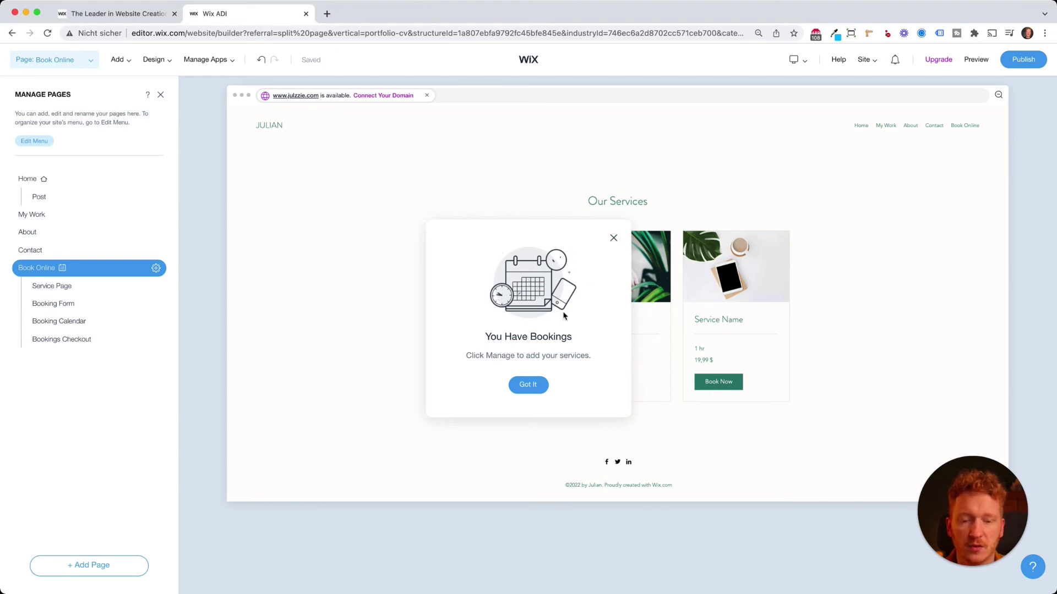
pyautogui.click(529, 384)
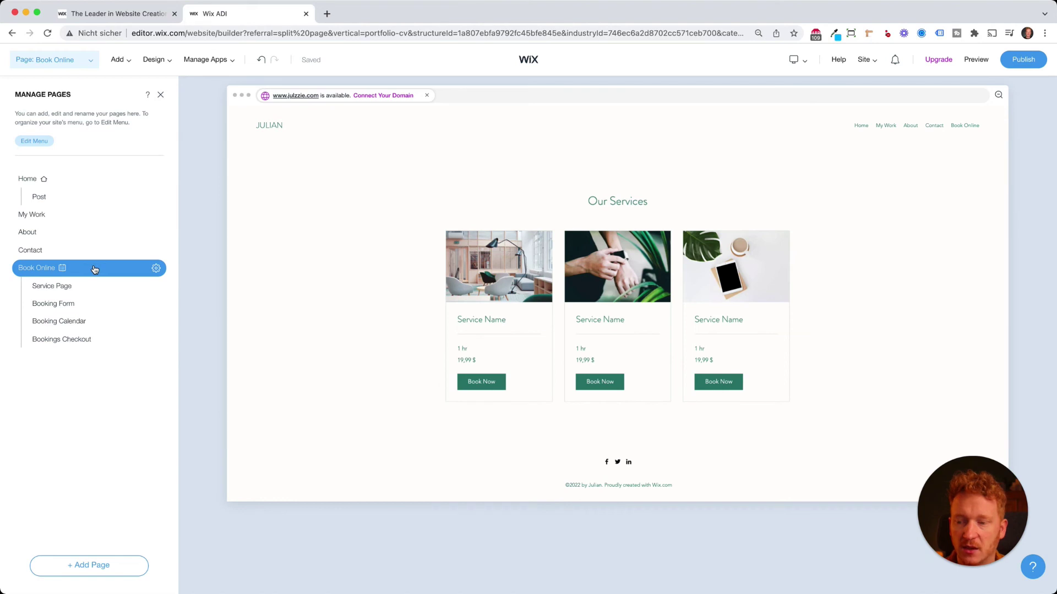
# - Examine the Service Page, Booking Form and Booking Calendar pages under Book Online
pyautogui.click(65, 289)
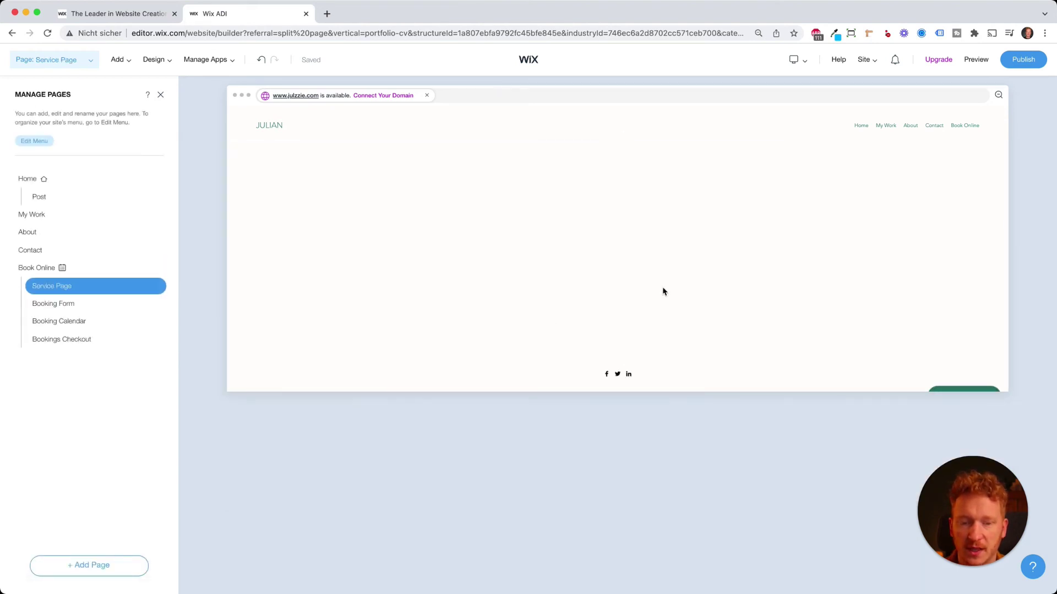
pyautogui.scroll(-1, 630, 311)
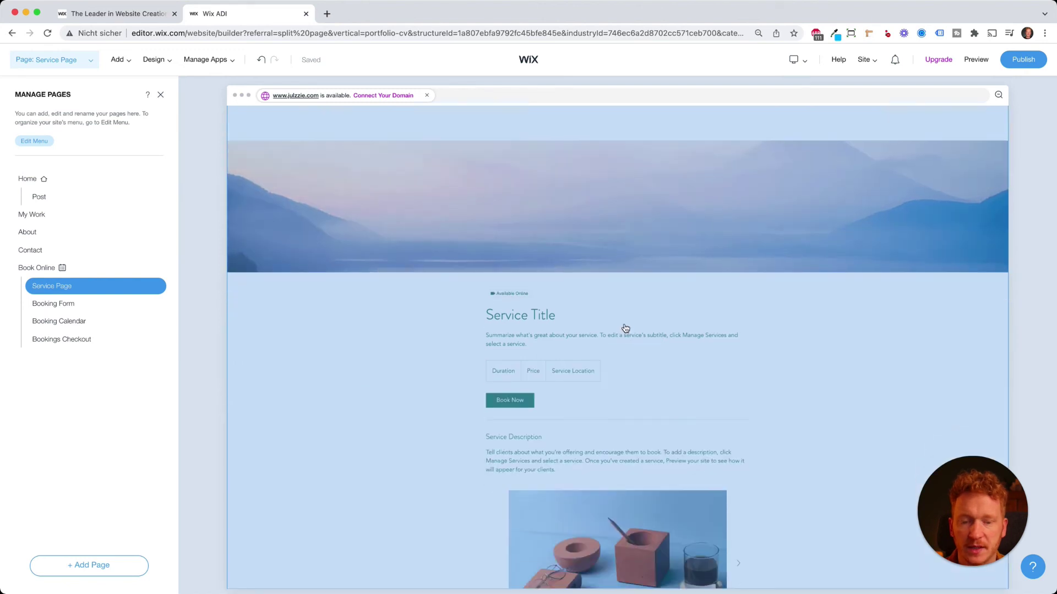
pyautogui.scroll(-3, 626, 329)
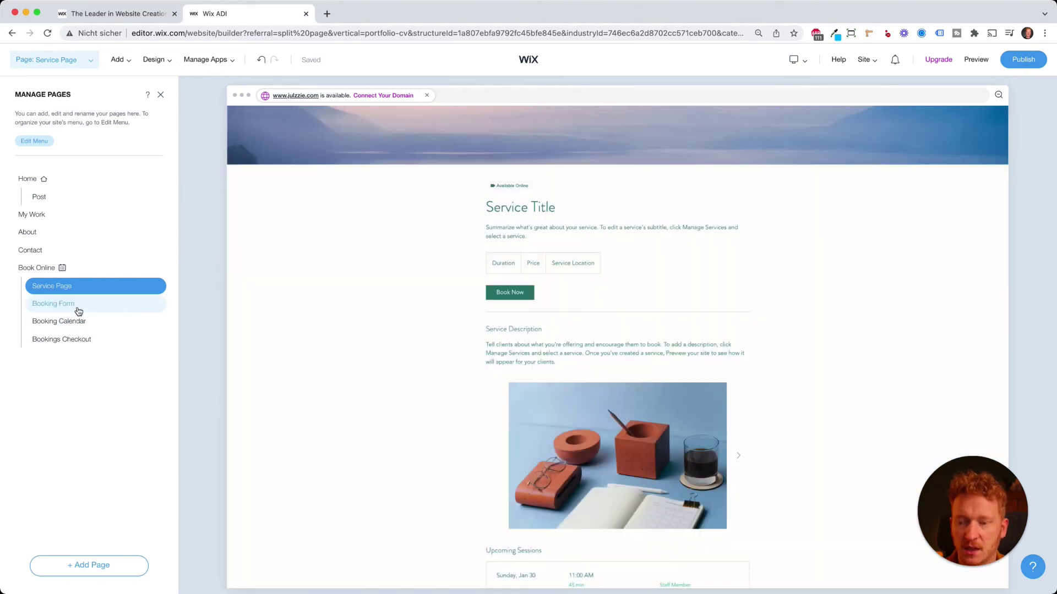
pyautogui.click(79, 309)
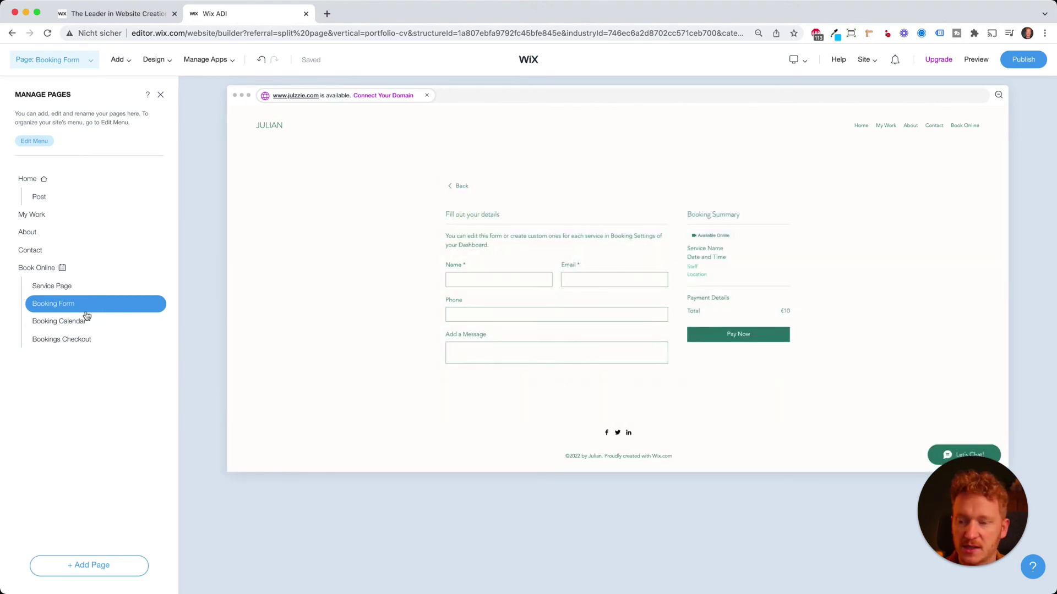
pyautogui.click(70, 319)
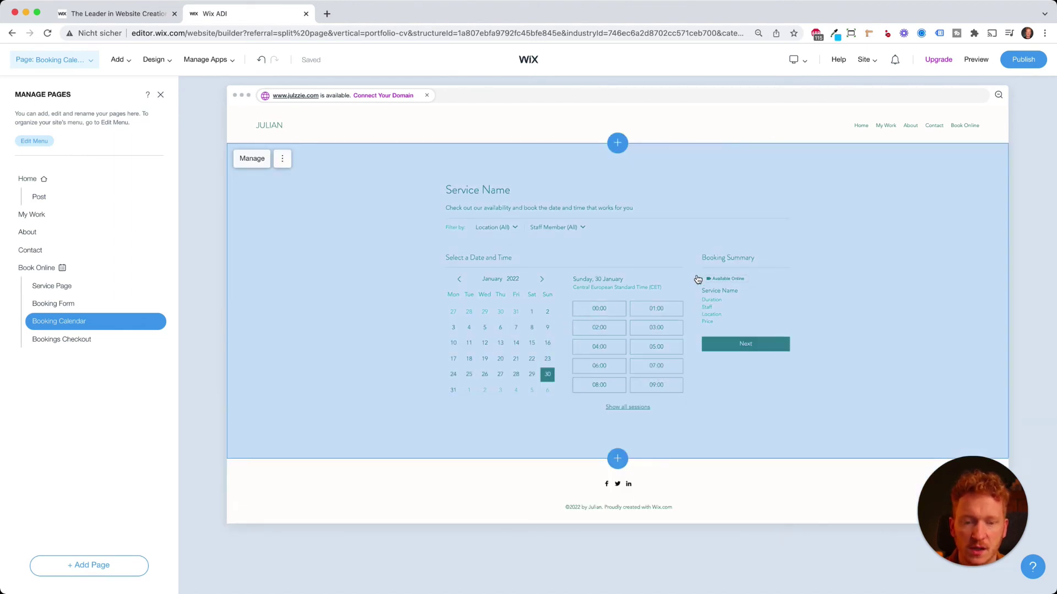
# - Examine the setup form for a new 1-on-1 service in the booking services dashboard and close it without saving
pyautogui.click(260, 160)
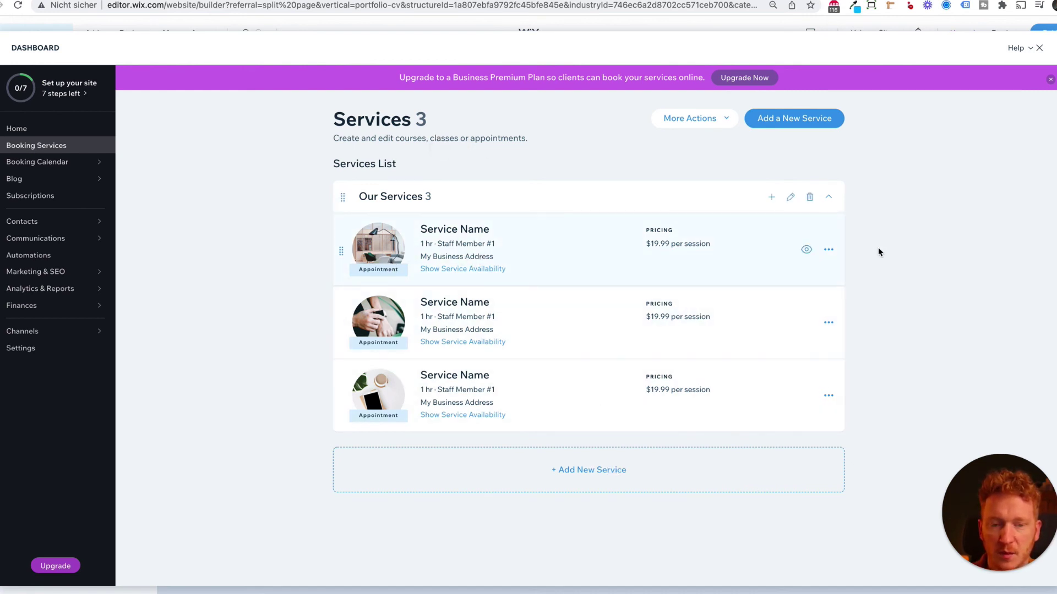
pyautogui.click(587, 471)
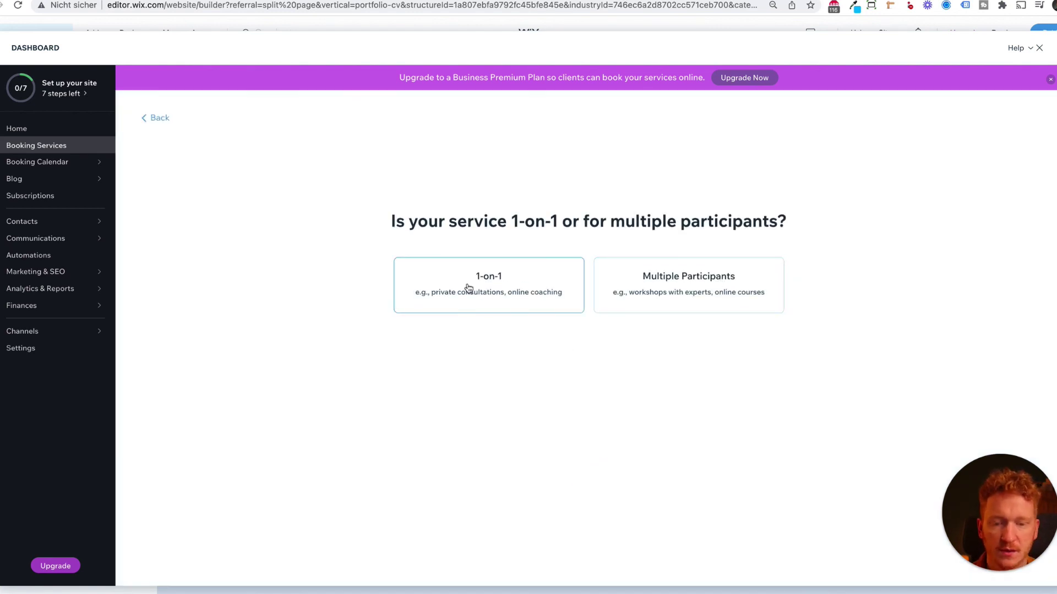
pyautogui.click(484, 290)
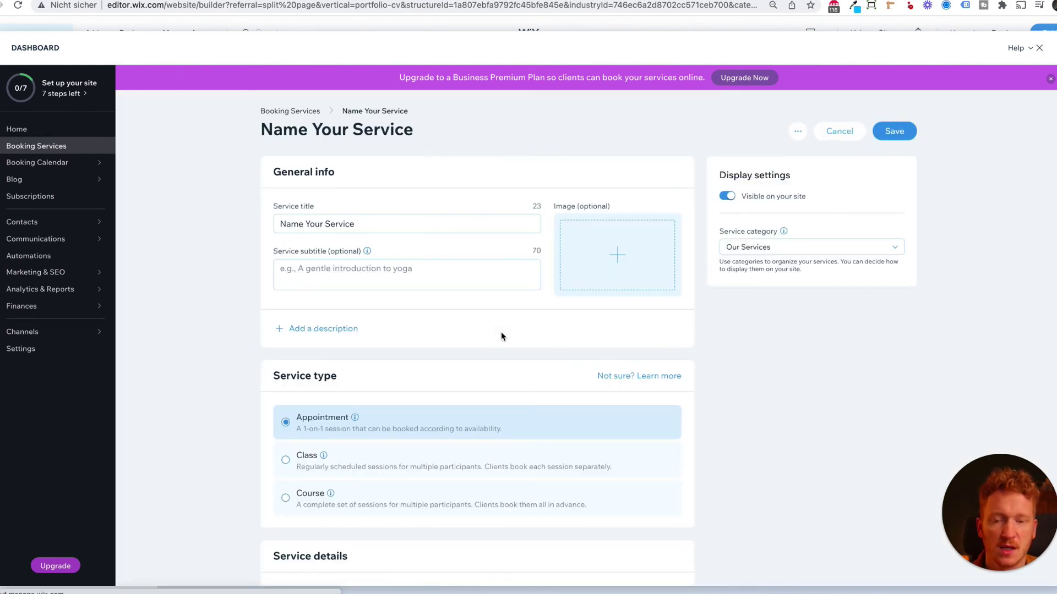
pyautogui.scroll(-6, 645, 266)
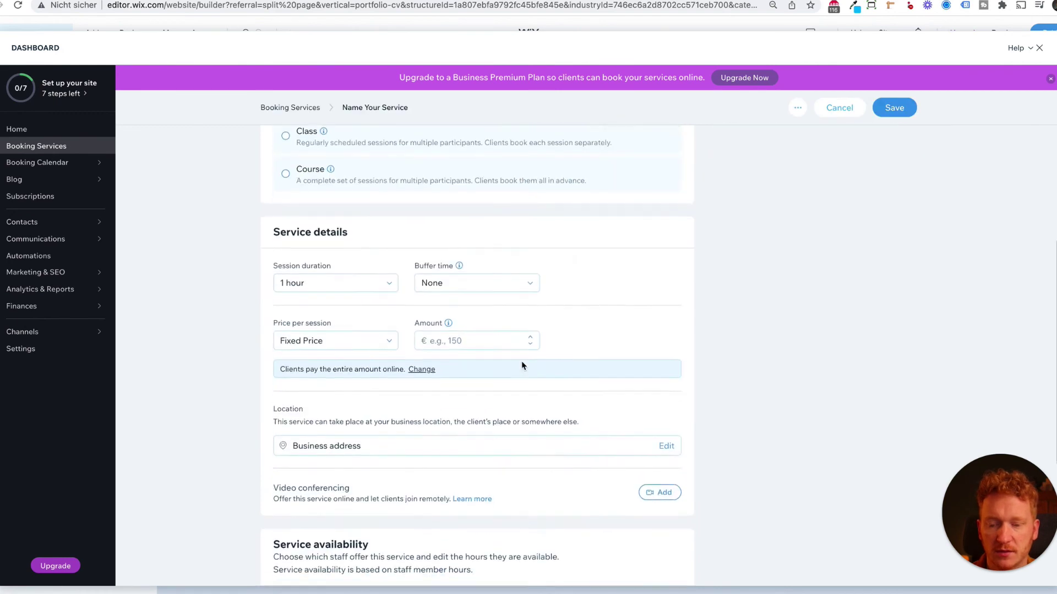
pyautogui.scroll(-5, 522, 365)
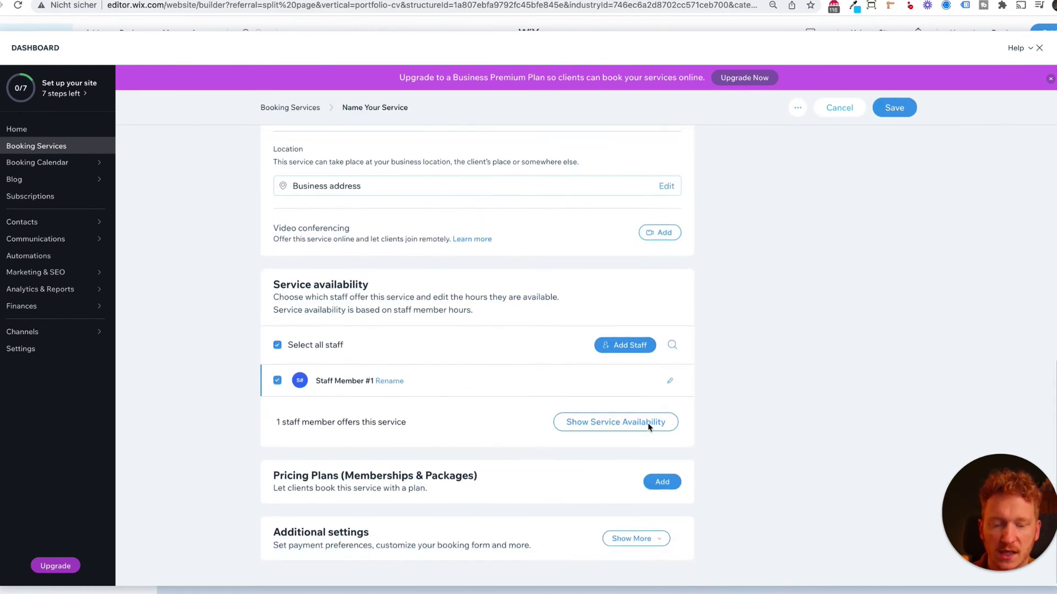
pyautogui.scroll(11, 626, 398)
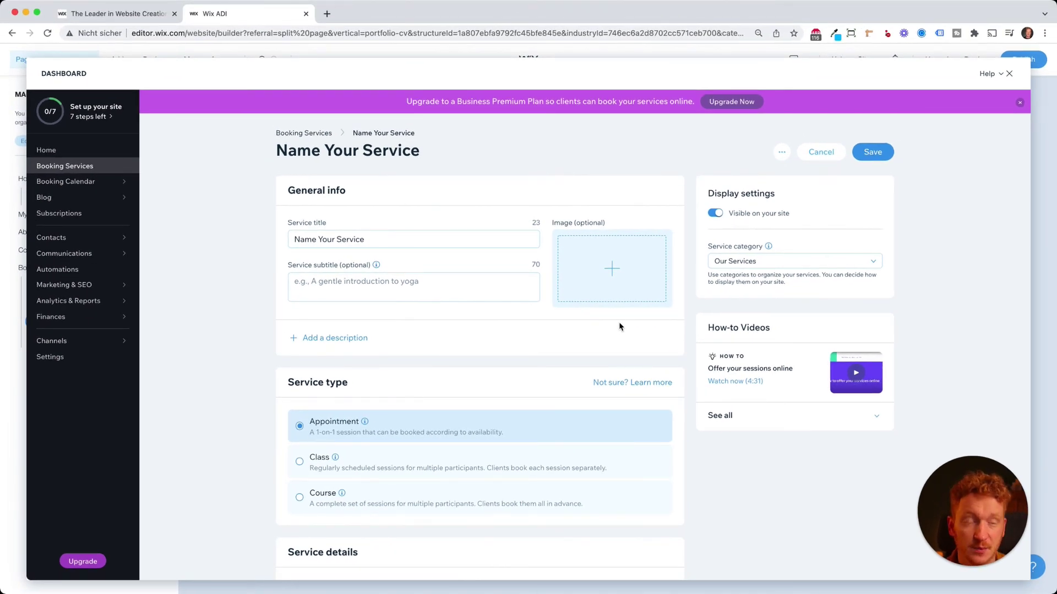
pyautogui.click(1010, 74)
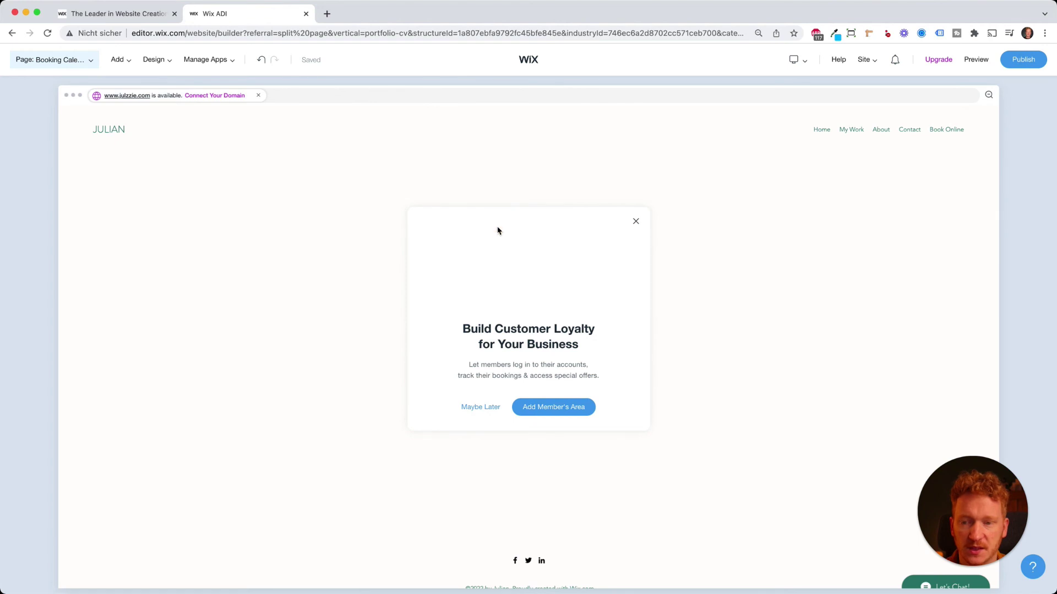
# - Return to the Home page and compare the premium Business and eCommerce Plans with the Website Plans
pyautogui.click(92, 62)
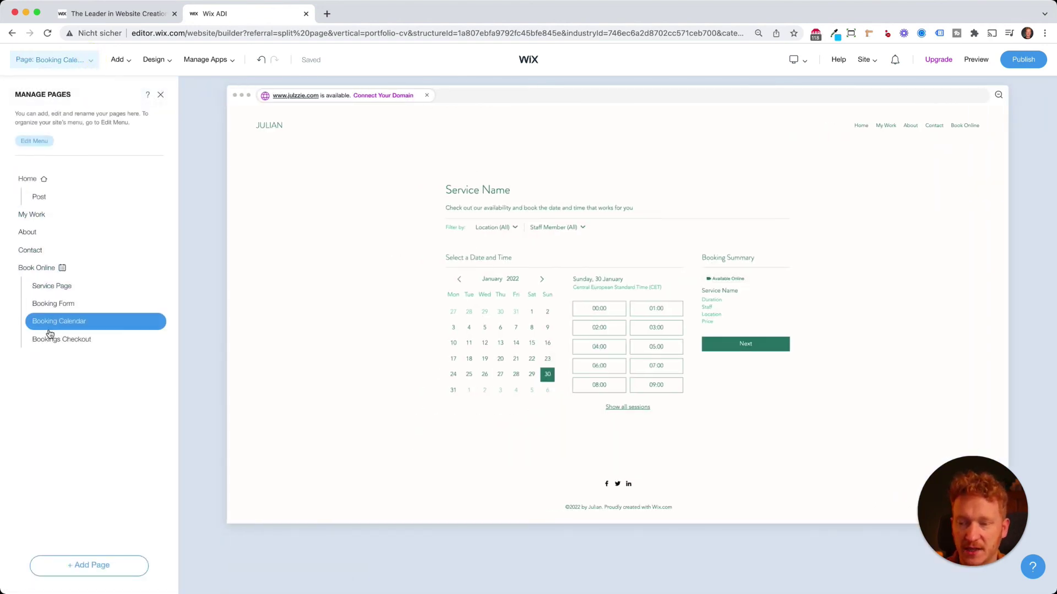
pyautogui.click(60, 293)
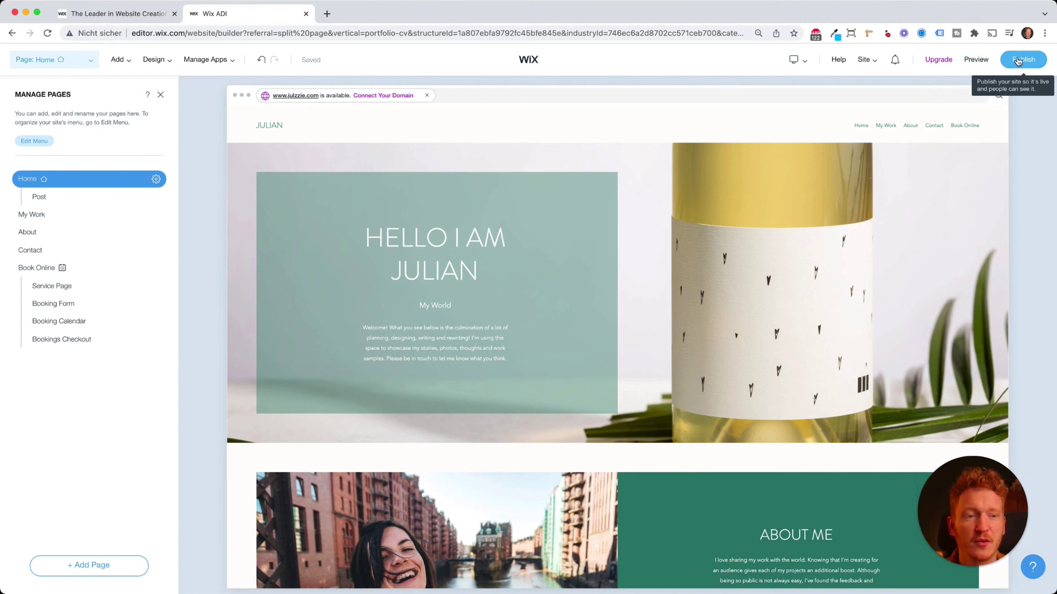
pyautogui.moveTo(933, 61)
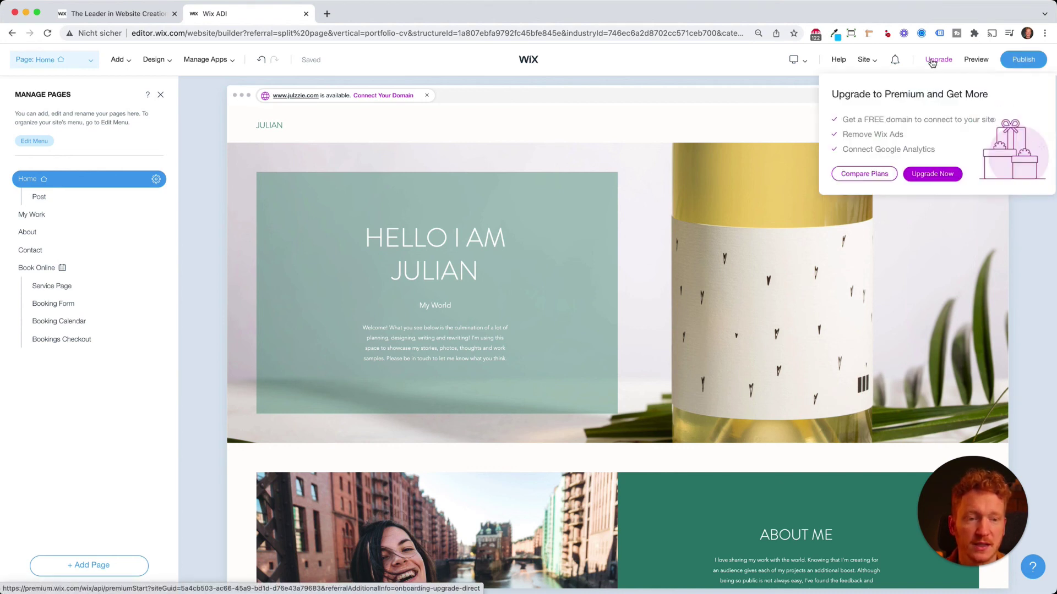
pyautogui.click(932, 62)
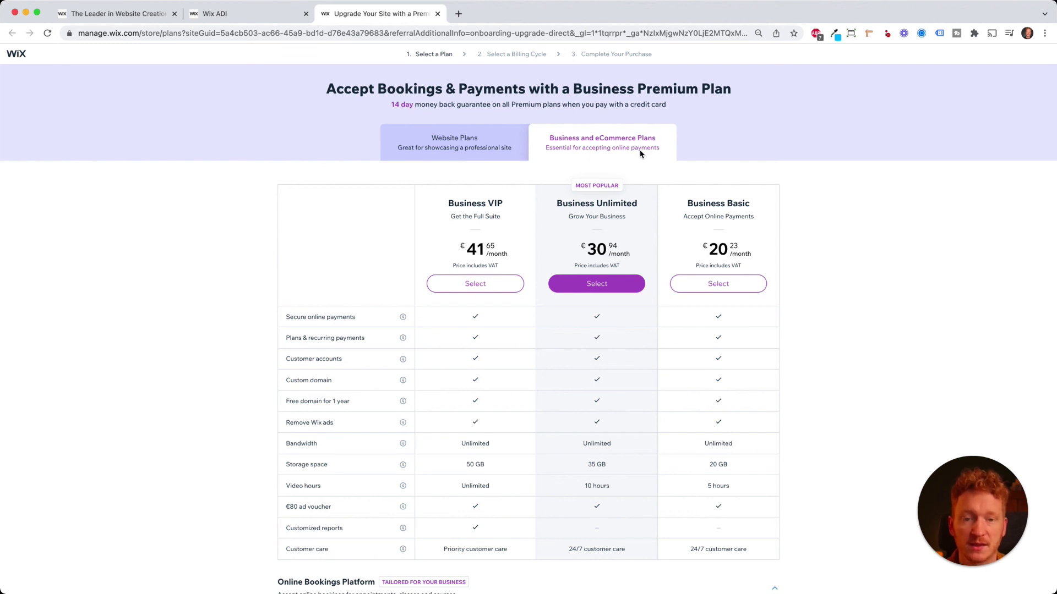
pyautogui.click(474, 146)
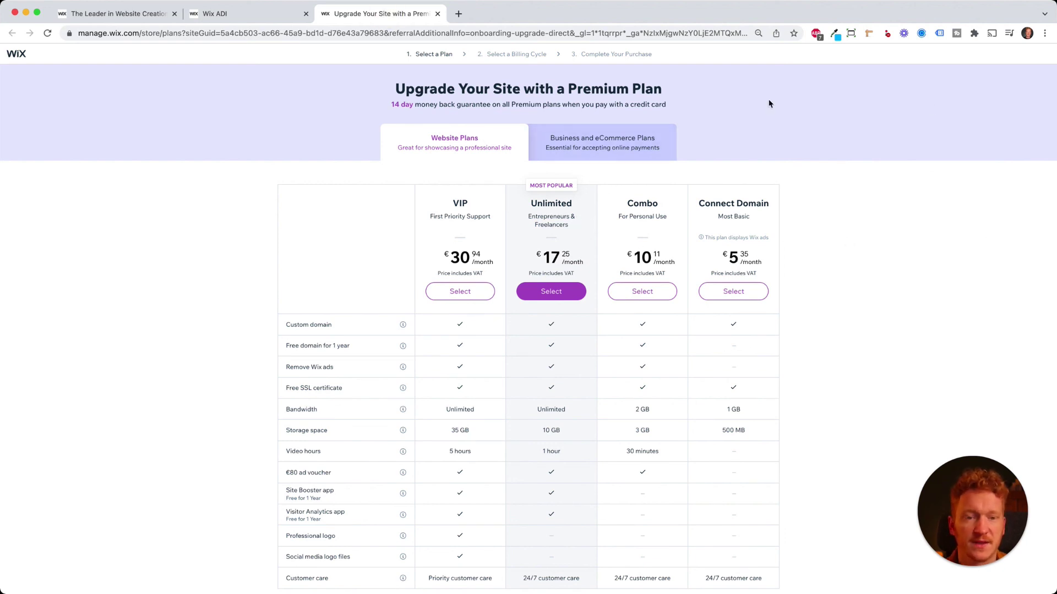
# - Return to the Wix ADI editor and open the site's dashboard to view its management sections
pyautogui.click(276, 14)
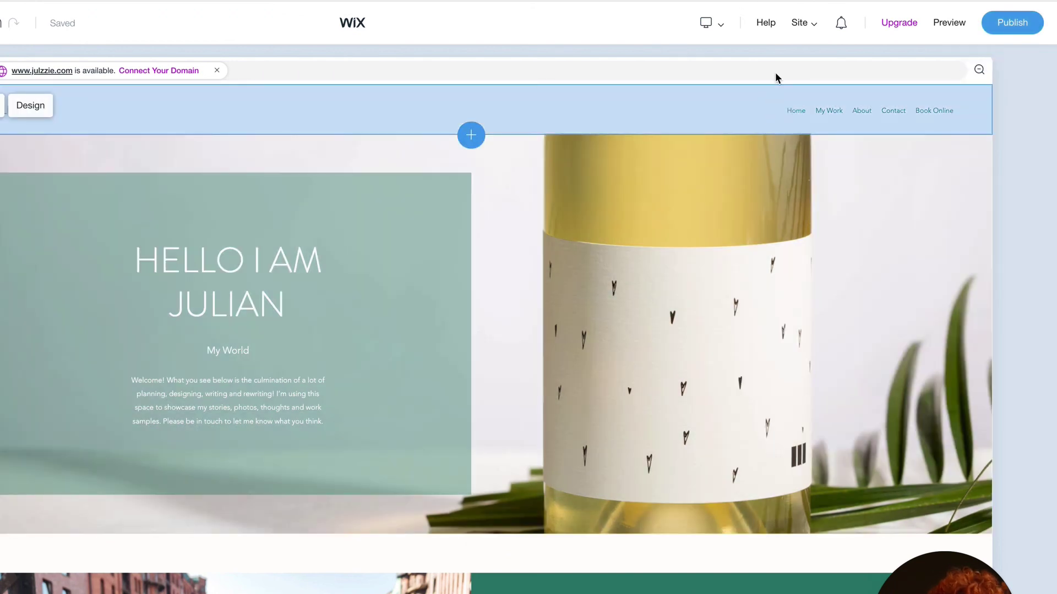
pyautogui.moveTo(802, 33)
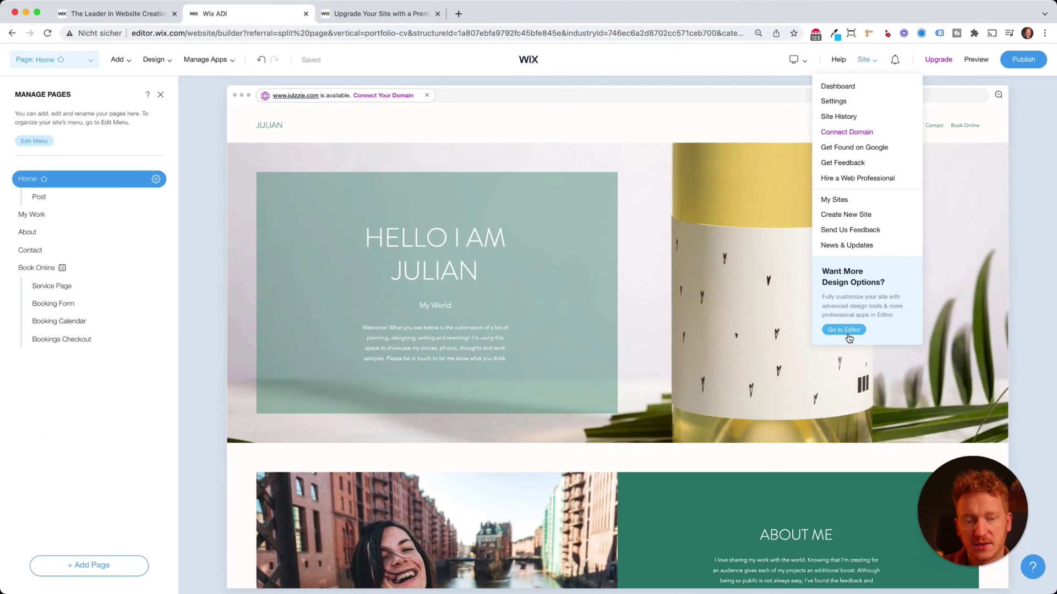
pyautogui.click(847, 87)
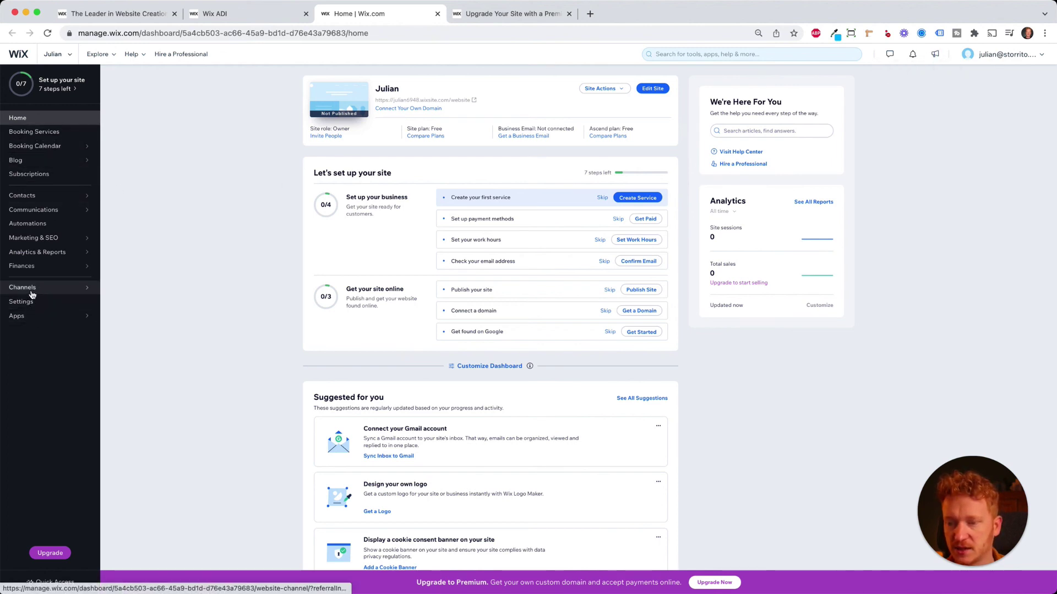
pyautogui.moveTo(57, 293)
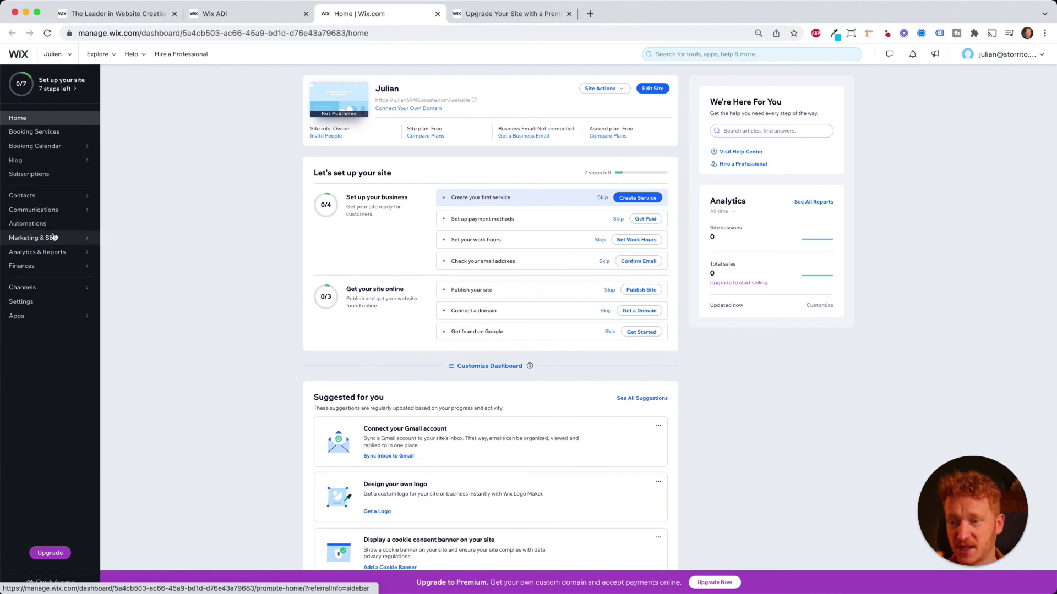